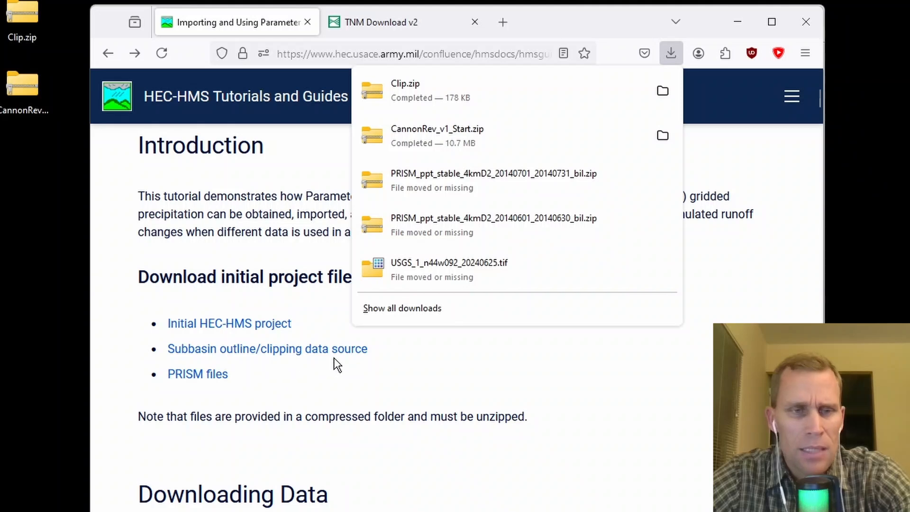
- Download the PRISM files archive, and copy the CannonRev_v1_Start folder out of its zip into the exercise's project folder in File Explorer
{"action": "left_click", "coordinate": [213, 376]}
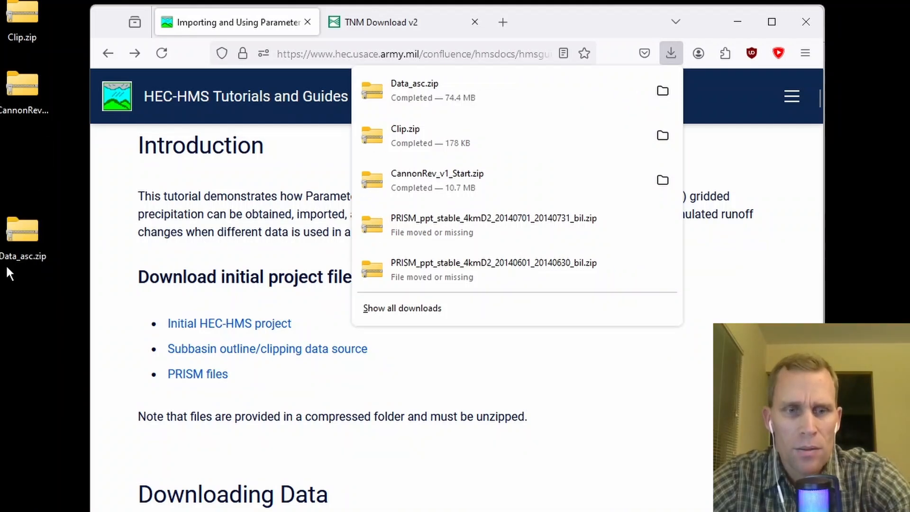
{"action": "left_click", "coordinate": [264, 511]}
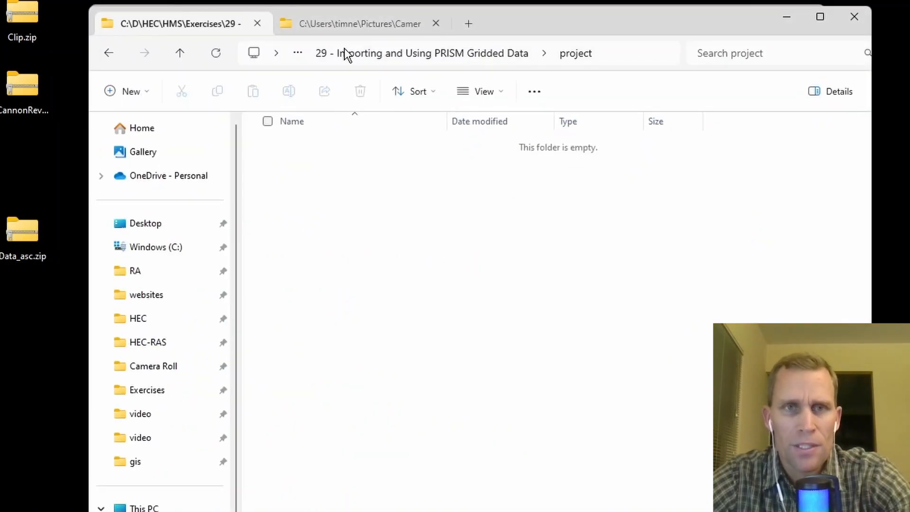
{"action": "double_click", "coordinate": [19, 88]}
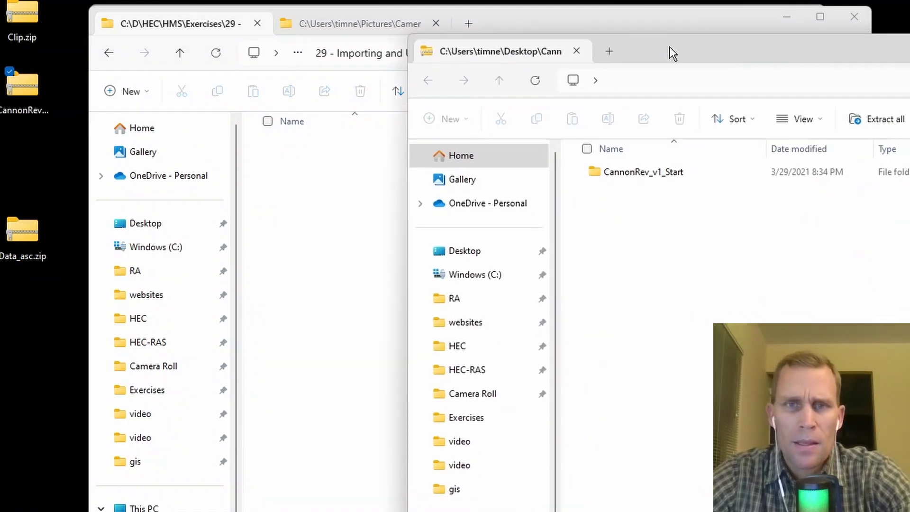
{"action": "double_click", "coordinate": [626, 179]}
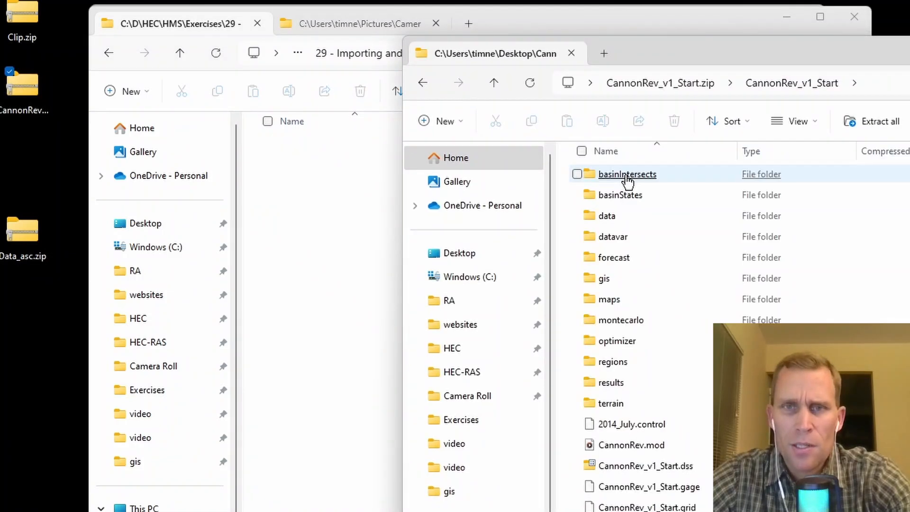
{"action": "left_click", "coordinate": [659, 84]}
{"action": "left_click_drag", "start_coordinate": [621, 174], "coordinate": [332, 272]}
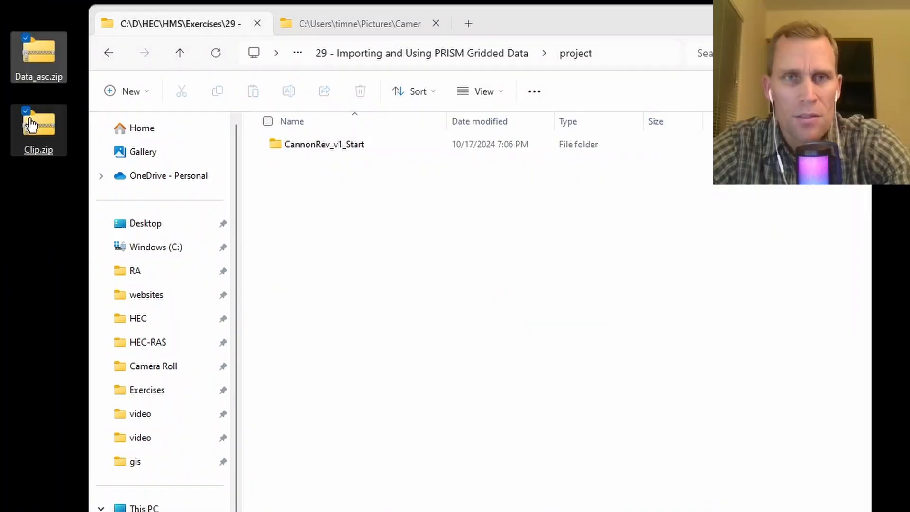
- Move Clip.zip and Data_asc.zip from the desktop into the project folder and extract Clip.zip into a Clip subfolder there
{"action": "left_click_drag", "start_coordinate": [41, 140], "coordinate": [361, 328]}
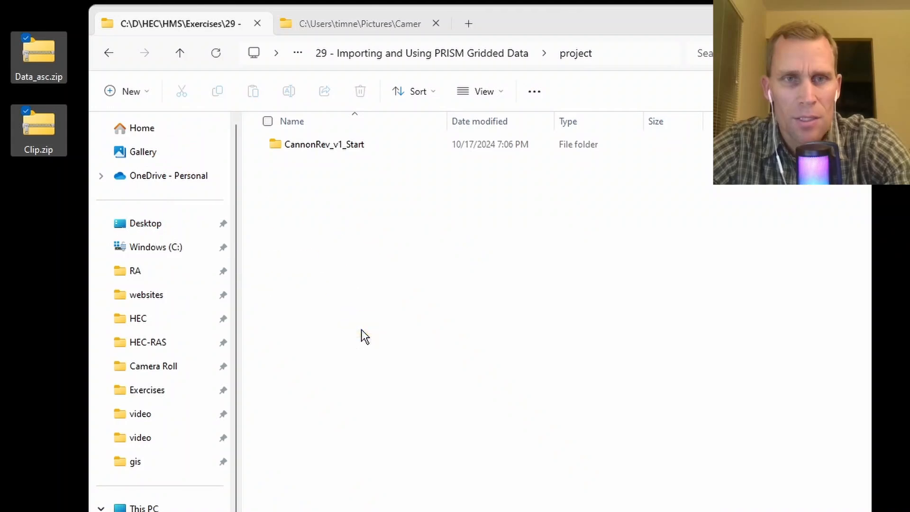
{"action": "left_click", "coordinate": [348, 302]}
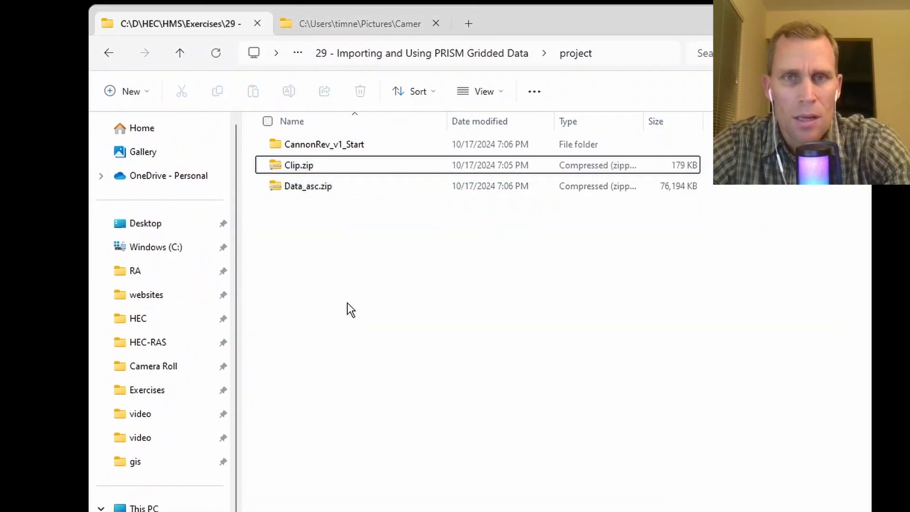
{"action": "right_click", "coordinate": [294, 174]}
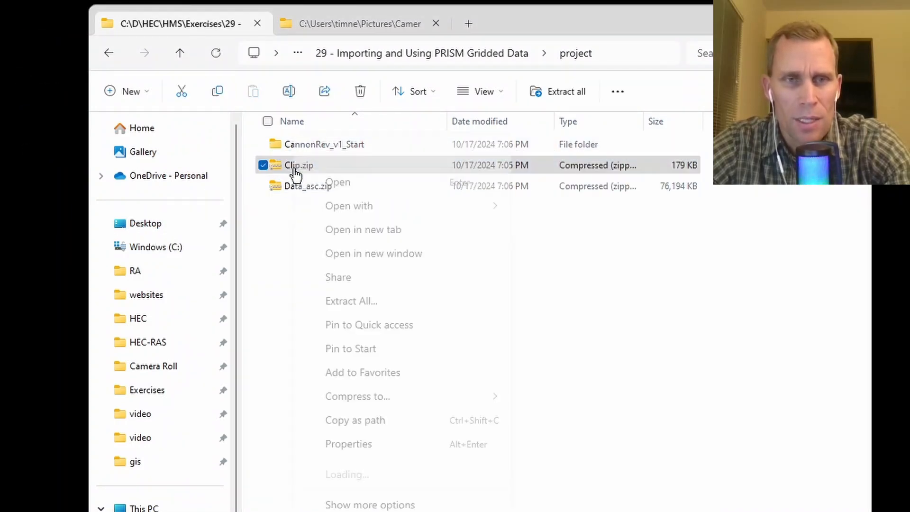
{"action": "left_click", "coordinate": [339, 301]}
{"action": "left_click", "coordinate": [705, 456]}
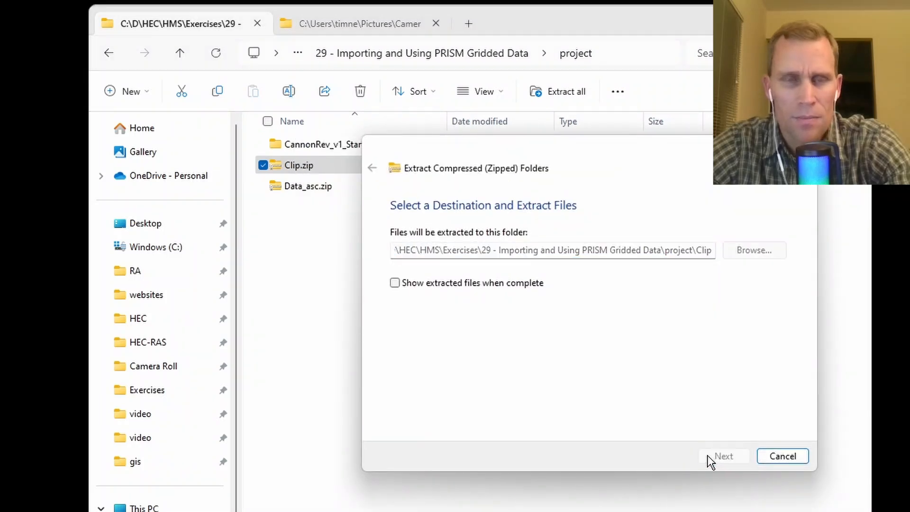
- Extract Data_asc.zip into a Data_asc subfolder of the project folder and delete both zip archives
{"action": "right_click", "coordinate": [309, 191]}
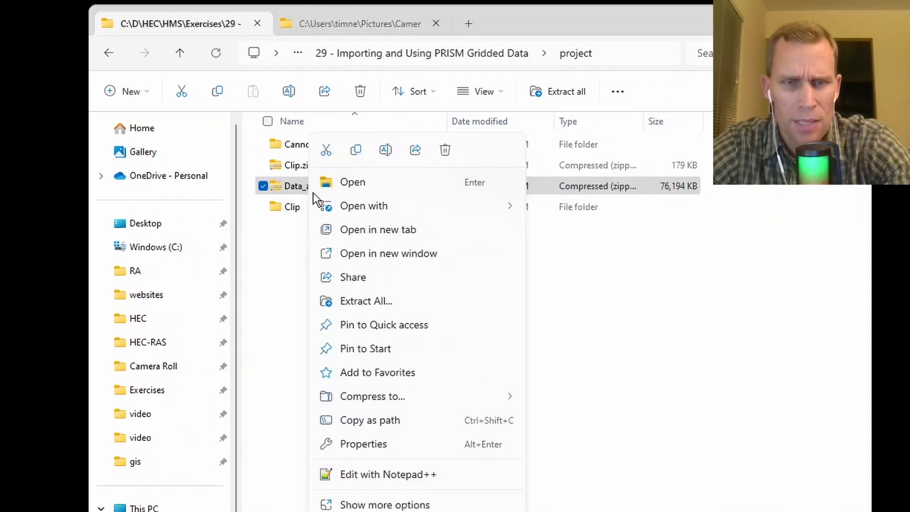
{"action": "left_click", "coordinate": [365, 303]}
{"action": "left_click", "coordinate": [715, 458]}
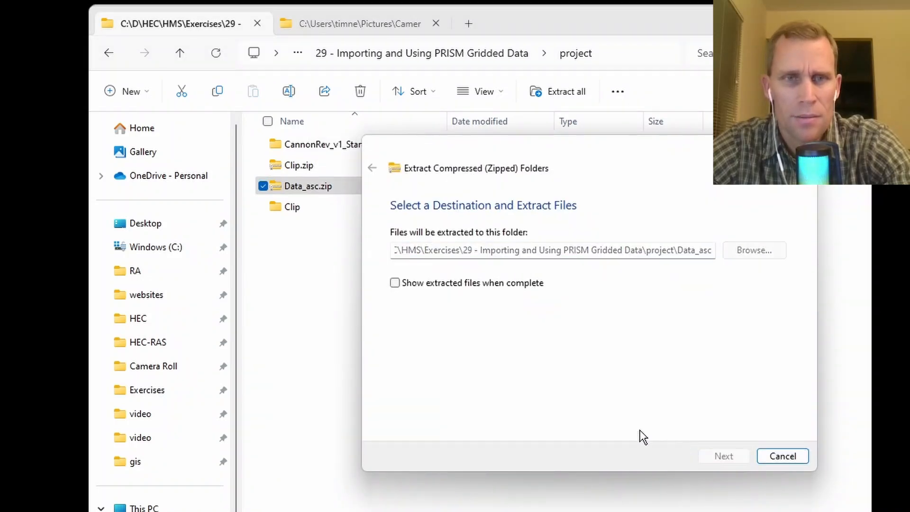
{"action": "left_click", "coordinate": [583, 186], "text": "shift"}
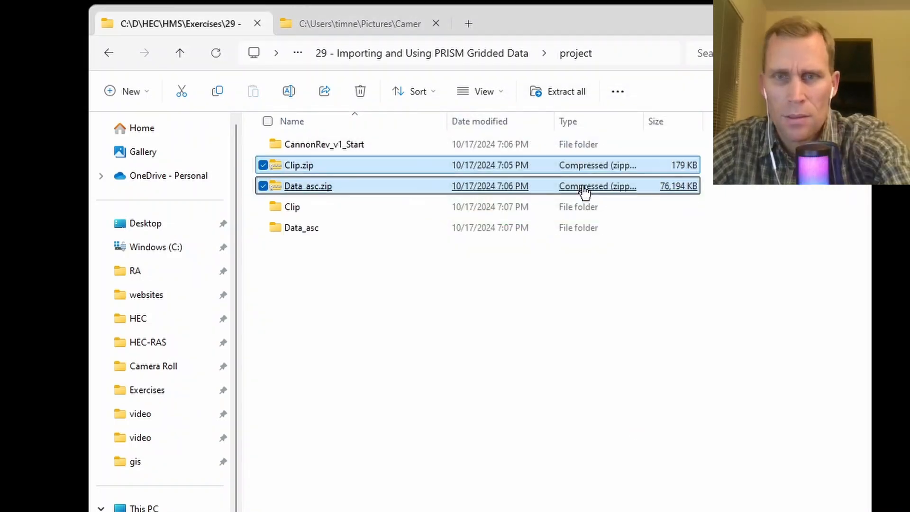
{"action": "key", "text": "Delete"}
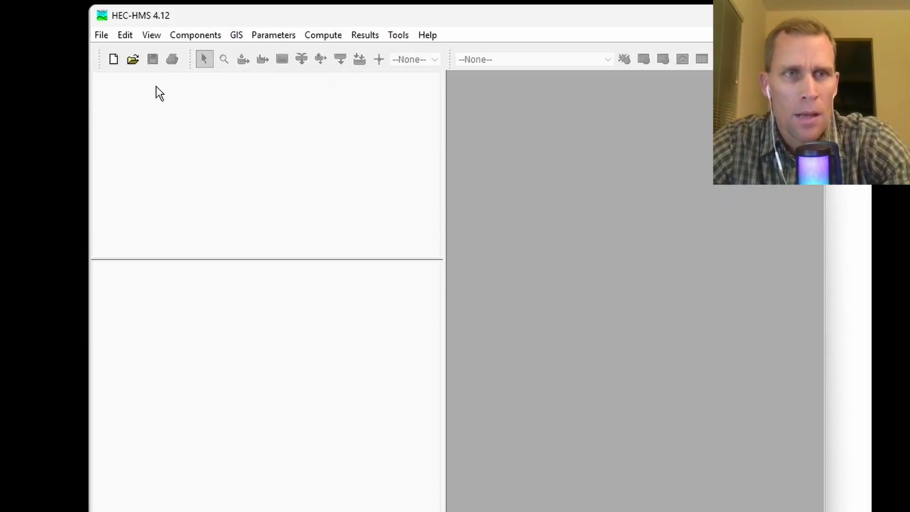
- Open CannonRev_v1_Start.hms from exercise 29's project folder in HEC-HMS and convert the project to Version 4.12
{"action": "left_click", "coordinate": [133, 59]}
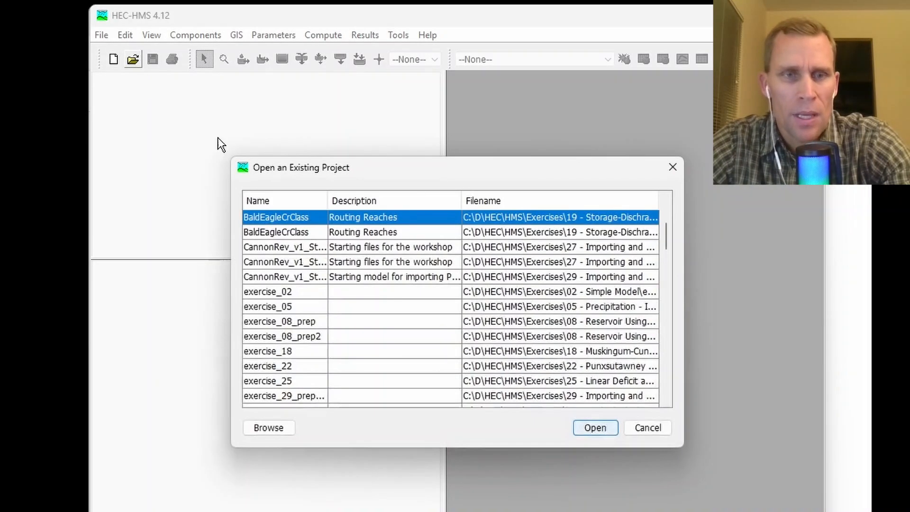
{"action": "left_click", "coordinate": [269, 427]}
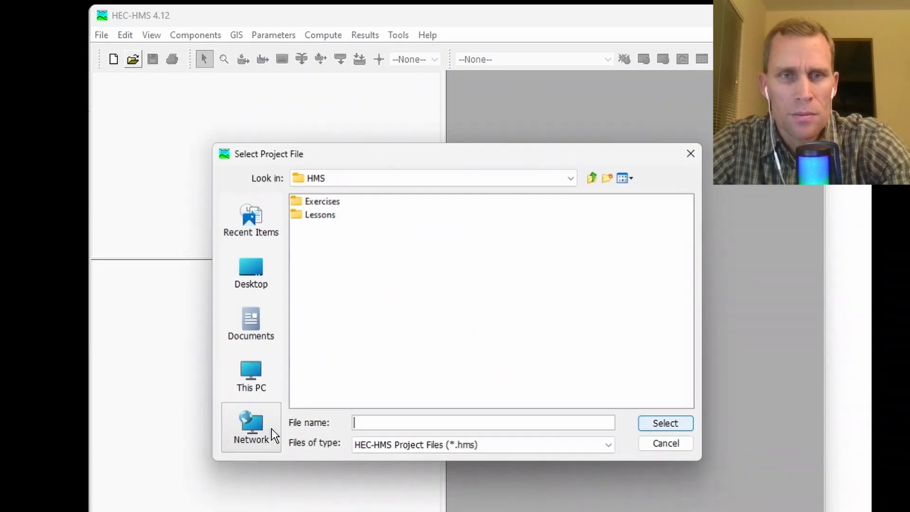
{"action": "double_click", "coordinate": [325, 200]}
{"action": "left_click", "coordinate": [572, 379]}
{"action": "double_click", "coordinate": [571, 379]}
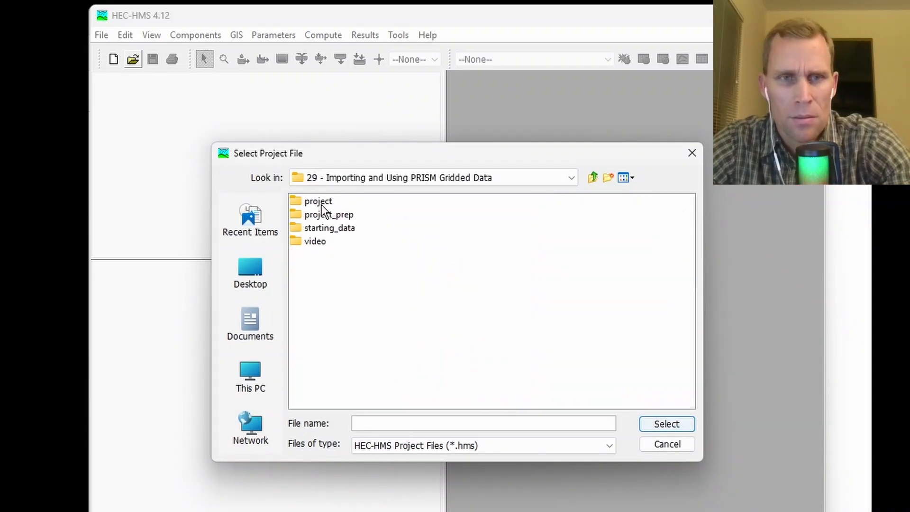
{"action": "double_click", "coordinate": [321, 202]}
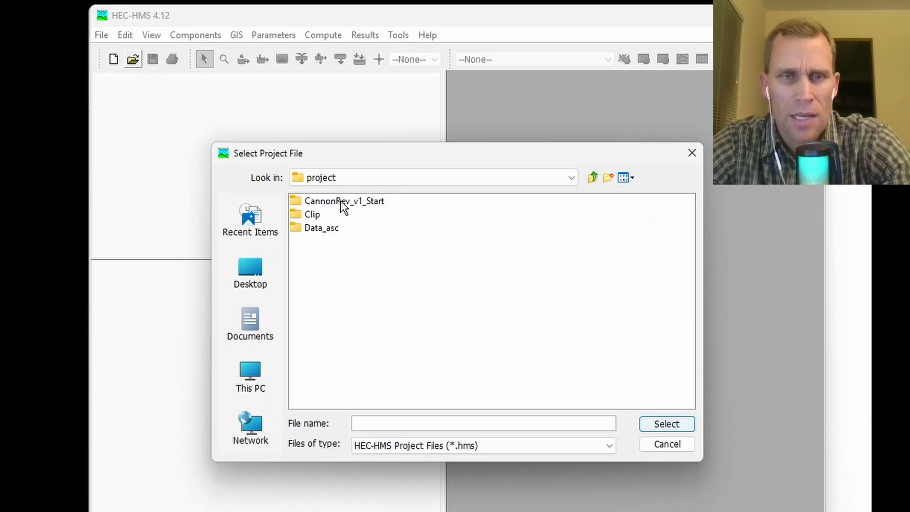
{"action": "double_click", "coordinate": [340, 200]}
{"action": "left_click", "coordinate": [345, 363]}
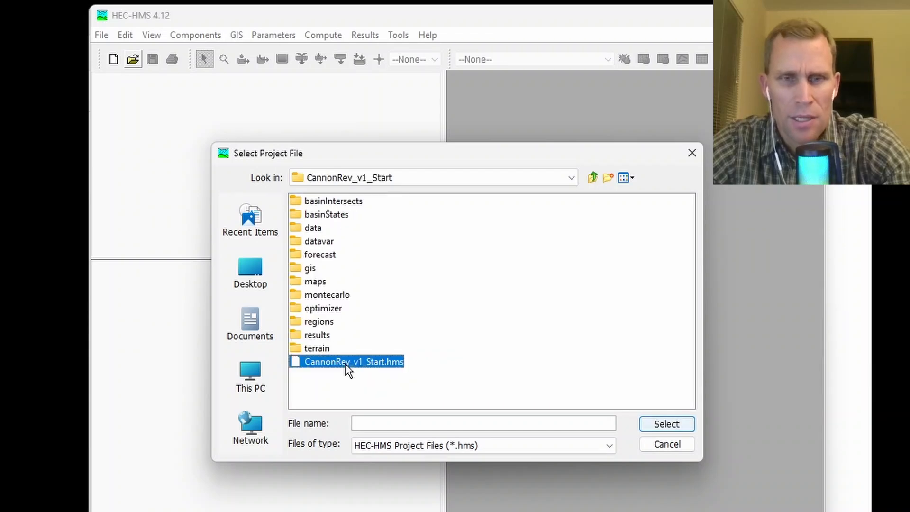
{"action": "left_click", "coordinate": [683, 425]}
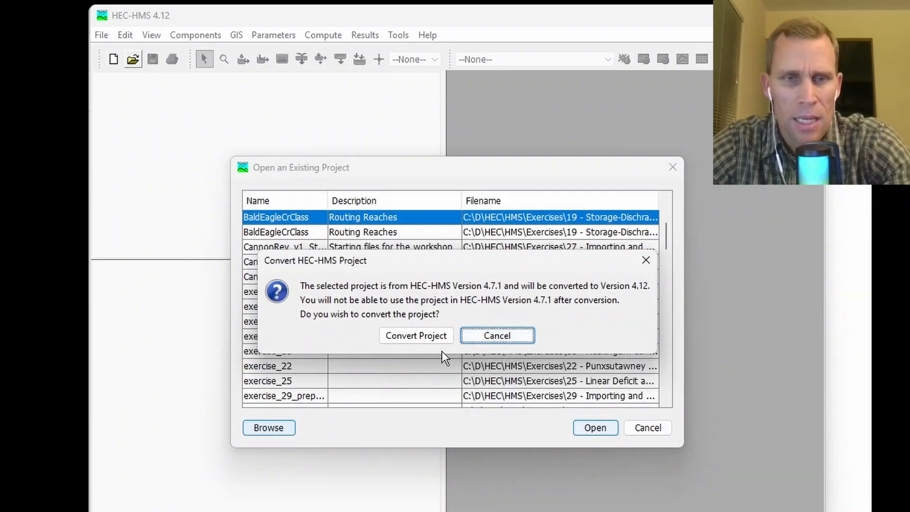
{"action": "left_click", "coordinate": [435, 338]}
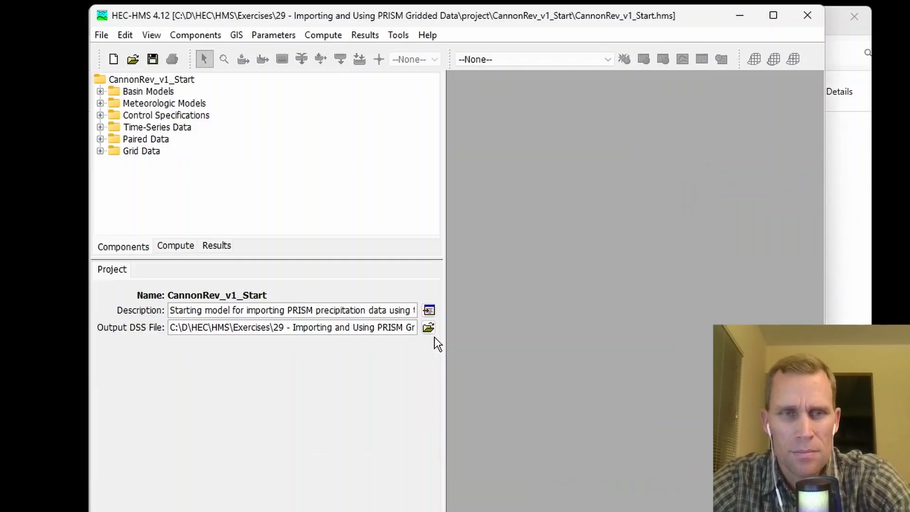
- Open the CannonRev1_Cal-2014 basin model and maximize its map window
{"action": "left_click", "coordinate": [100, 90]}
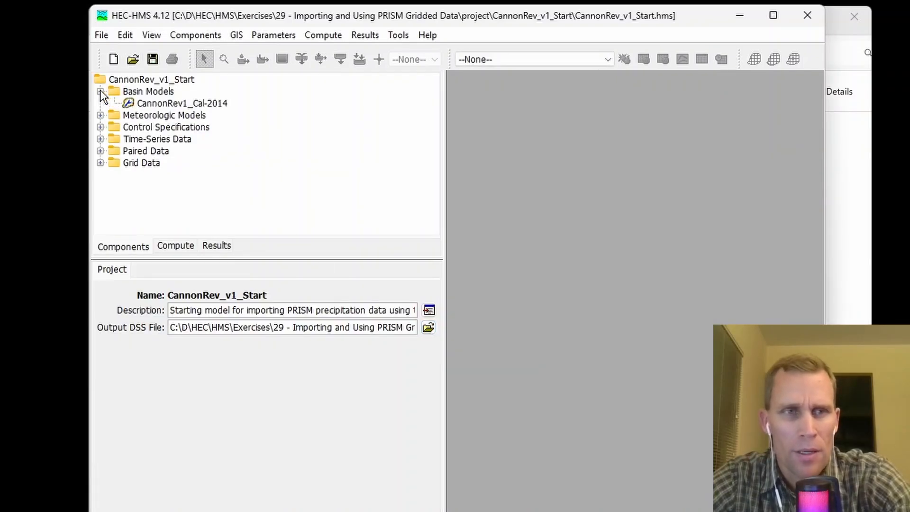
{"action": "double_click", "coordinate": [152, 104]}
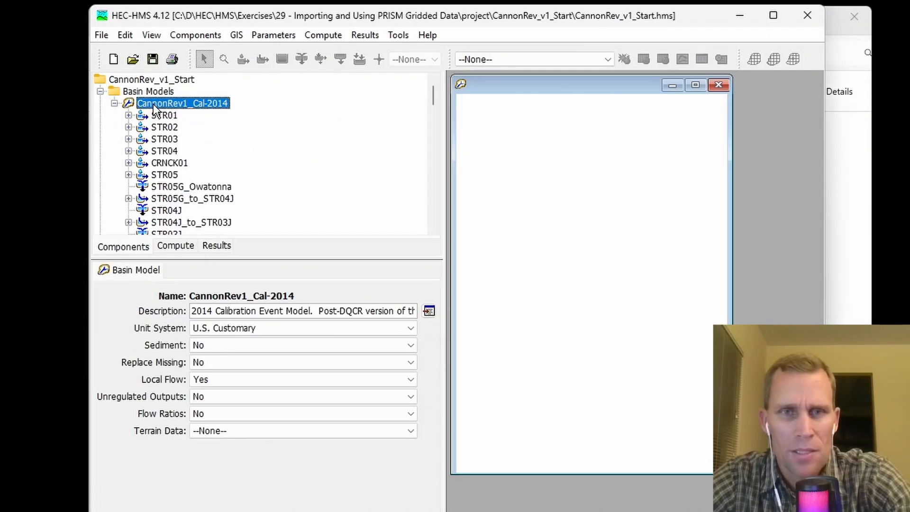
{"action": "left_click", "coordinate": [695, 86]}
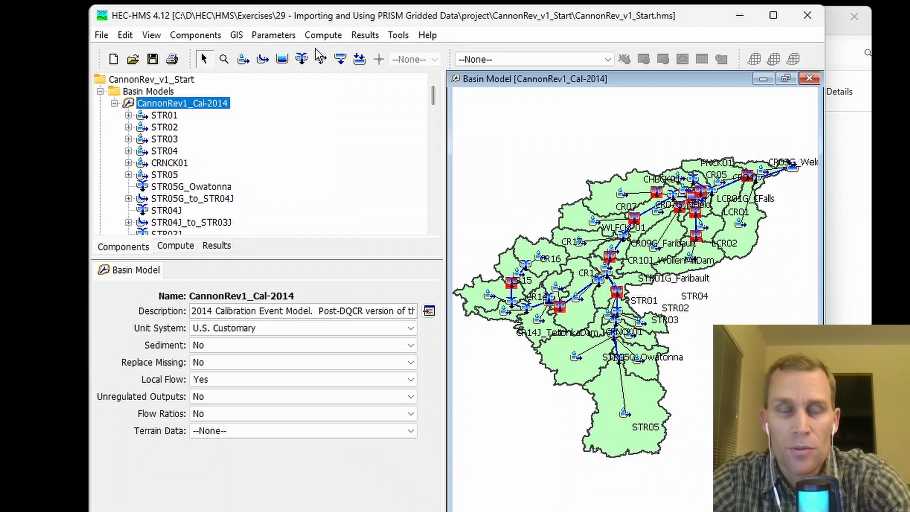
- Start a GIS layer export from the basin model with Subbasins as the layer type
{"action": "left_click", "coordinate": [279, 36]}
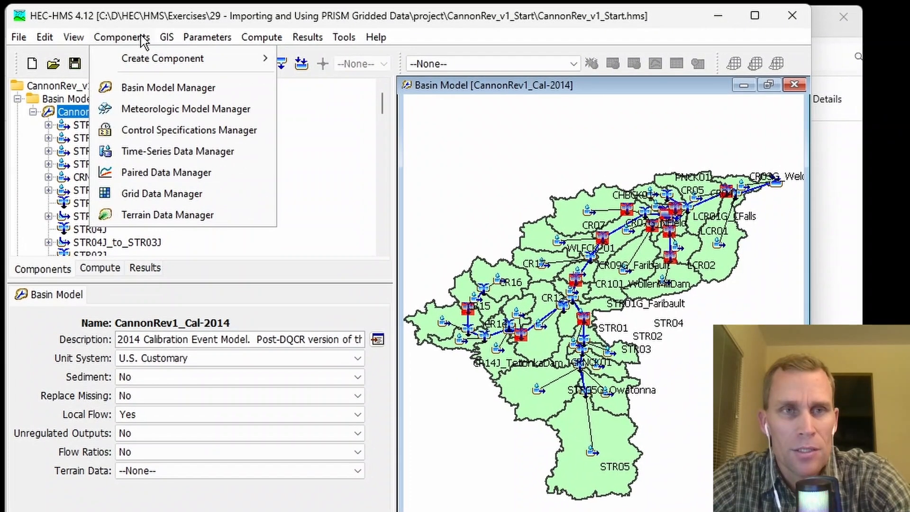
{"action": "mouse_move", "coordinate": [236, 37]}
{"action": "left_click", "coordinate": [225, 337]}
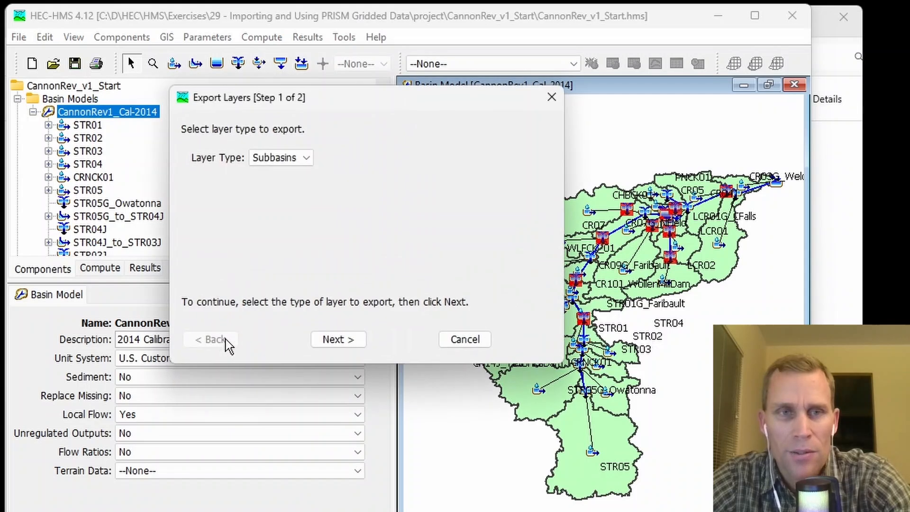
{"action": "left_click", "coordinate": [301, 157]}
{"action": "left_click", "coordinate": [301, 157]}
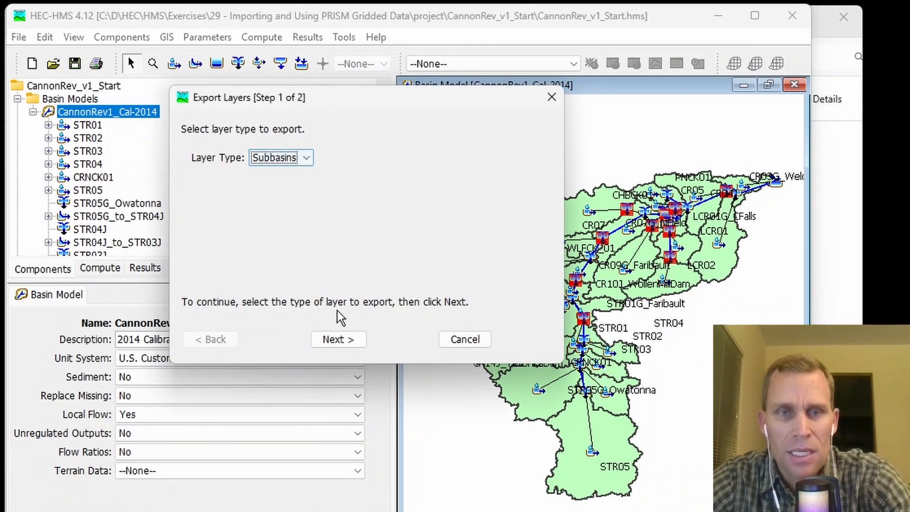
{"action": "left_click", "coordinate": [345, 340]}
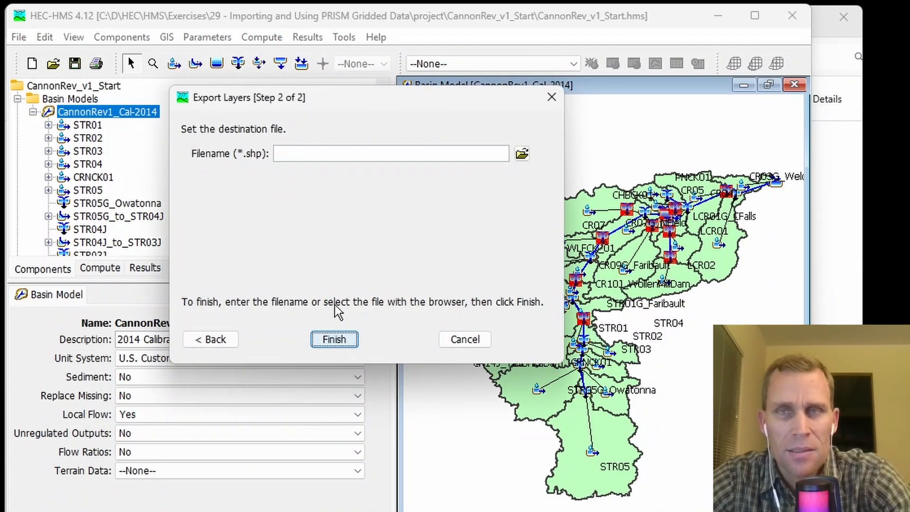
- Export the subbasins to watershed_boundary.shp in the gis folder of CannonRev_v1_Start
{"action": "left_click", "coordinate": [522, 154]}
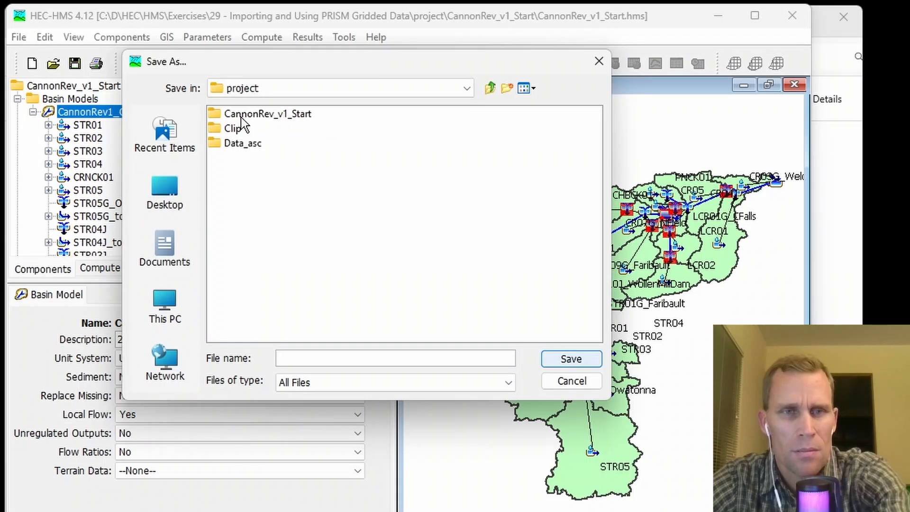
{"action": "double_click", "coordinate": [241, 117]}
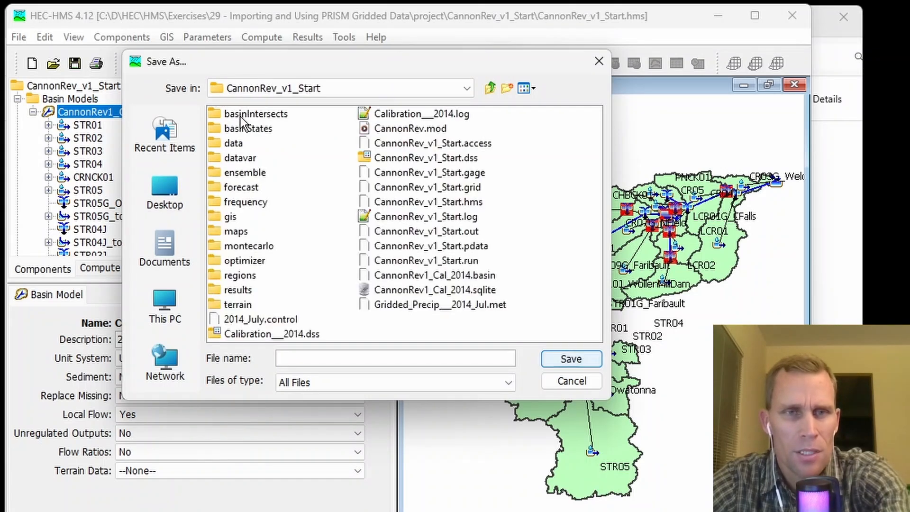
{"action": "double_click", "coordinate": [230, 219]}
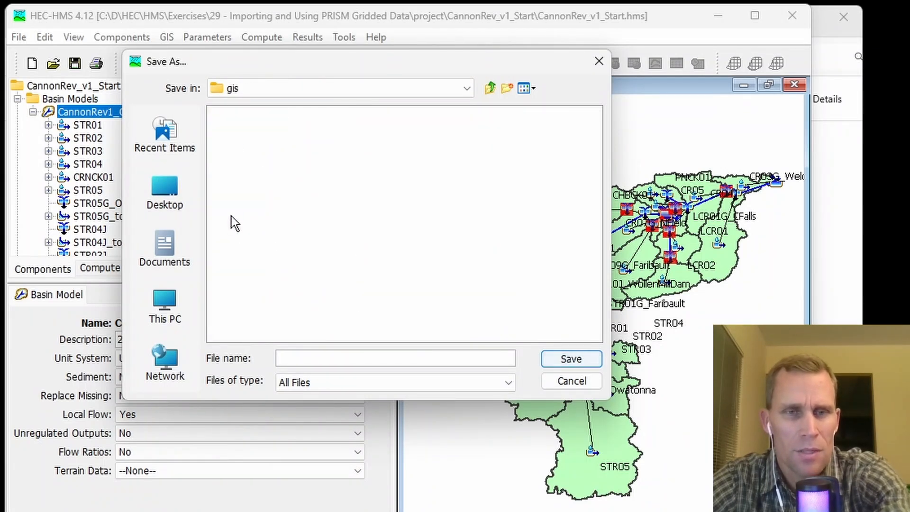
{"action": "left_click", "coordinate": [347, 357]}
{"action": "type", "text": "watershed_boundary.shp"}
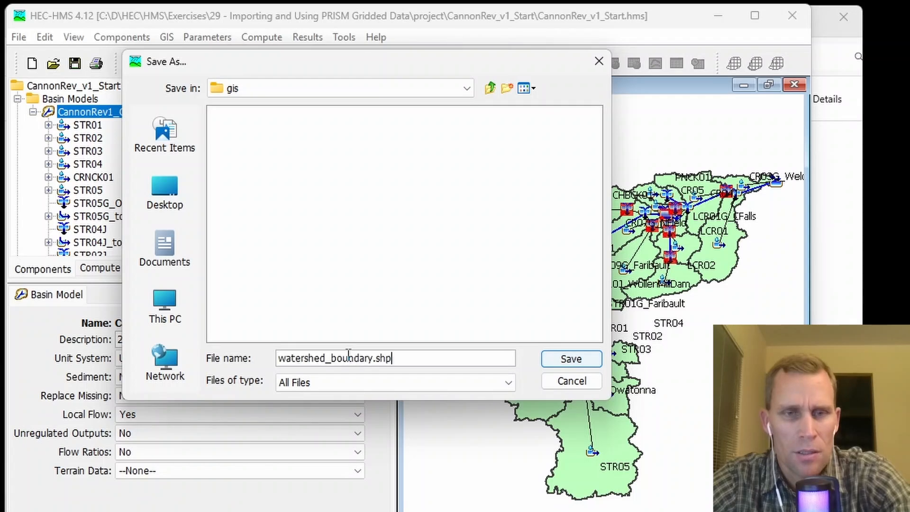
{"action": "left_click", "coordinate": [570, 361]}
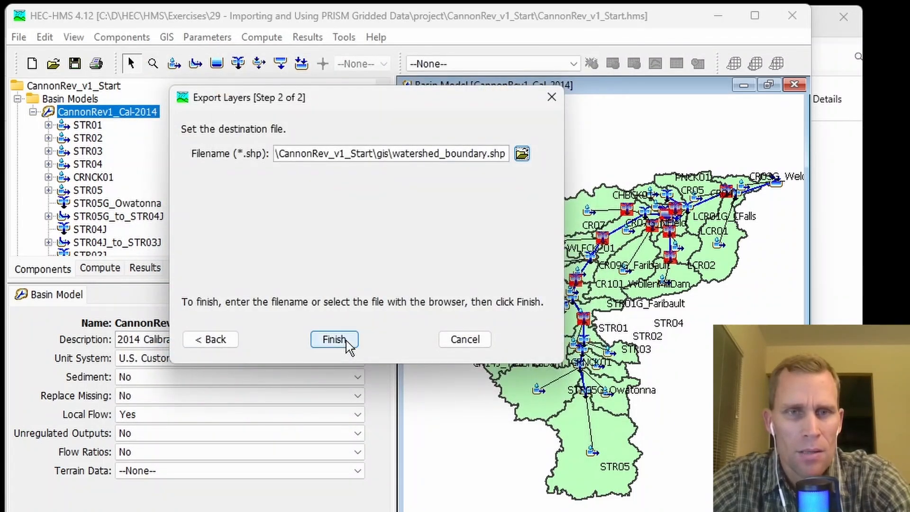
{"action": "left_click", "coordinate": [334, 339]}
{"action": "left_click", "coordinate": [408, 361]}
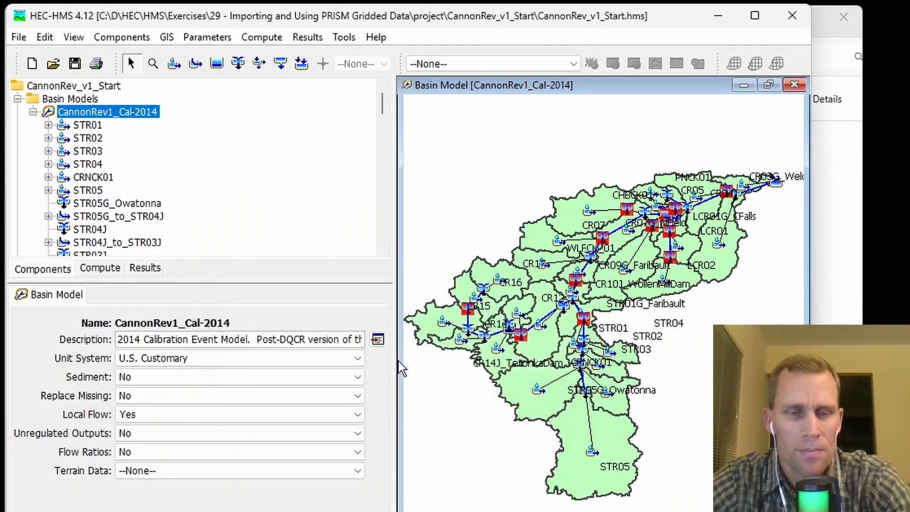
- Switch to File Explorer and open the gis folder inside CannonRev_v1_Start to check the exported shapefile
{"action": "key", "text": "alt+Tab"}
{"action": "double_click", "coordinate": [259, 156]}
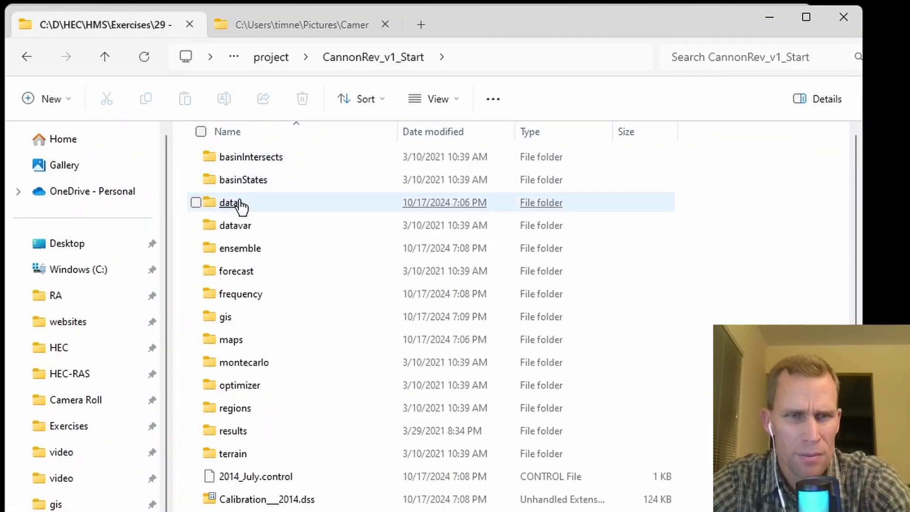
{"action": "double_click", "coordinate": [223, 317]}
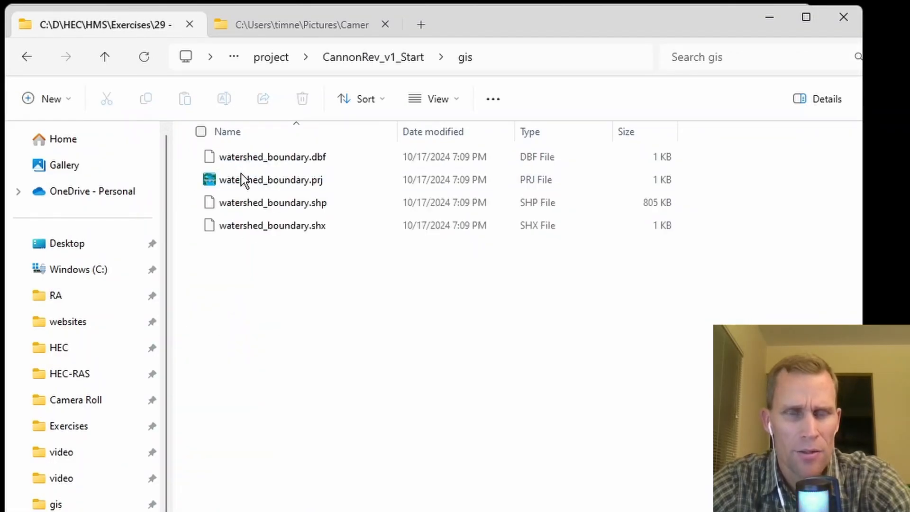
- Return to HEC-HMS and add tl_2024_us_state.shp from the desktop's tl_2024_us_state folder to the basin model's map layers
{"action": "left_click", "coordinate": [768, 21]}
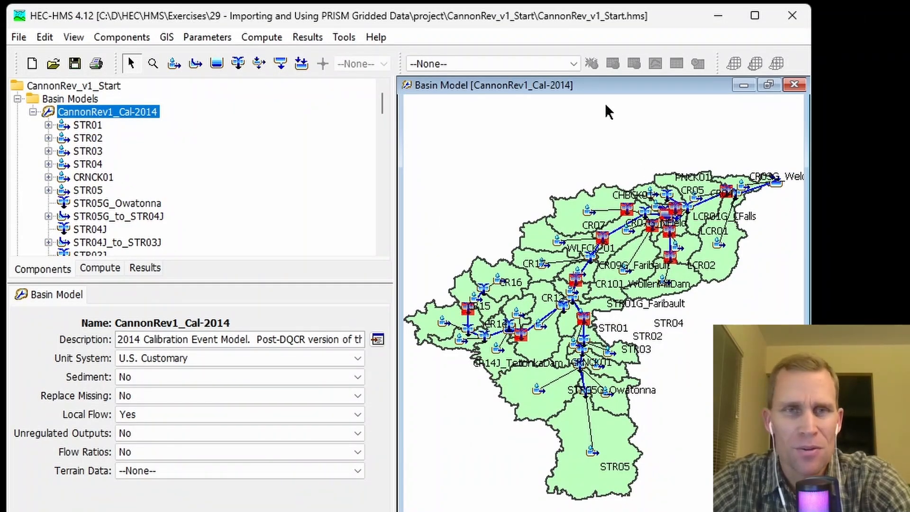
{"action": "left_click", "coordinate": [73, 38]}
{"action": "left_click", "coordinate": [90, 59]}
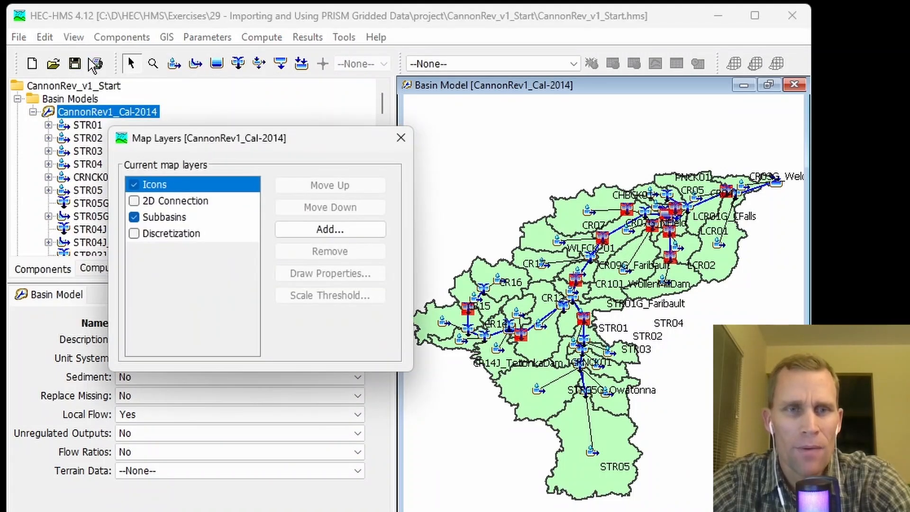
{"action": "left_click", "coordinate": [352, 228]}
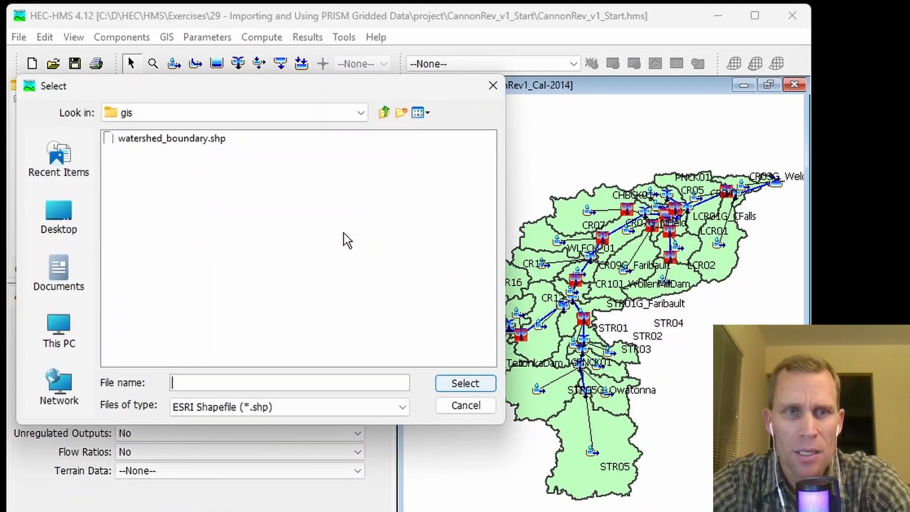
{"action": "left_click", "coordinate": [71, 218]}
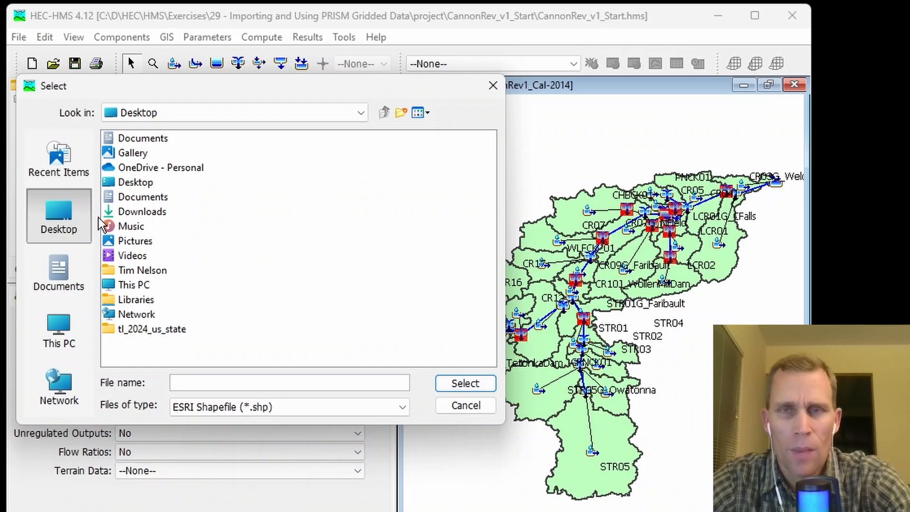
{"action": "left_click", "coordinate": [145, 330]}
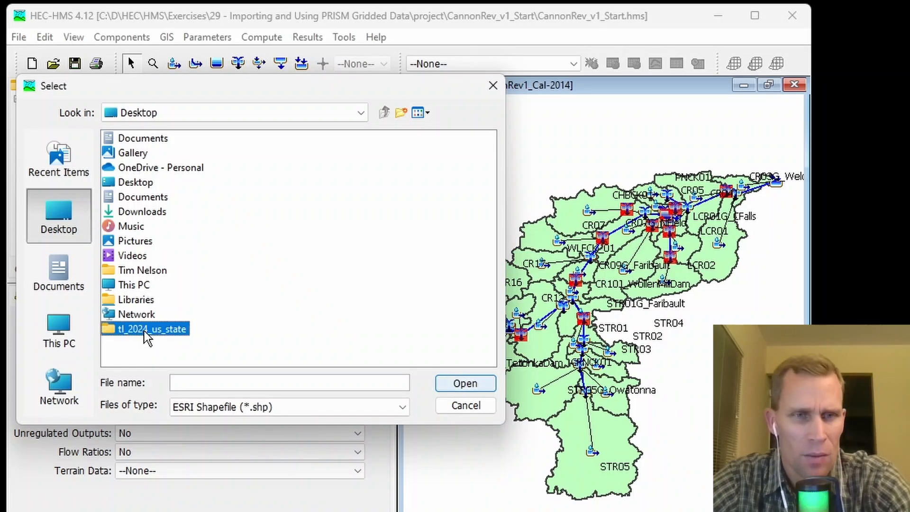
{"action": "double_click", "coordinate": [145, 330]}
{"action": "left_click", "coordinate": [157, 139]}
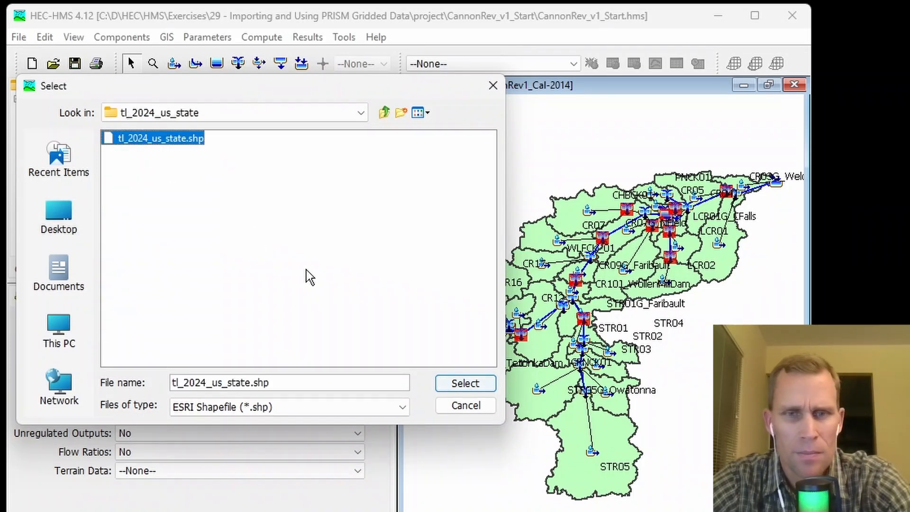
{"action": "left_click", "coordinate": [465, 383]}
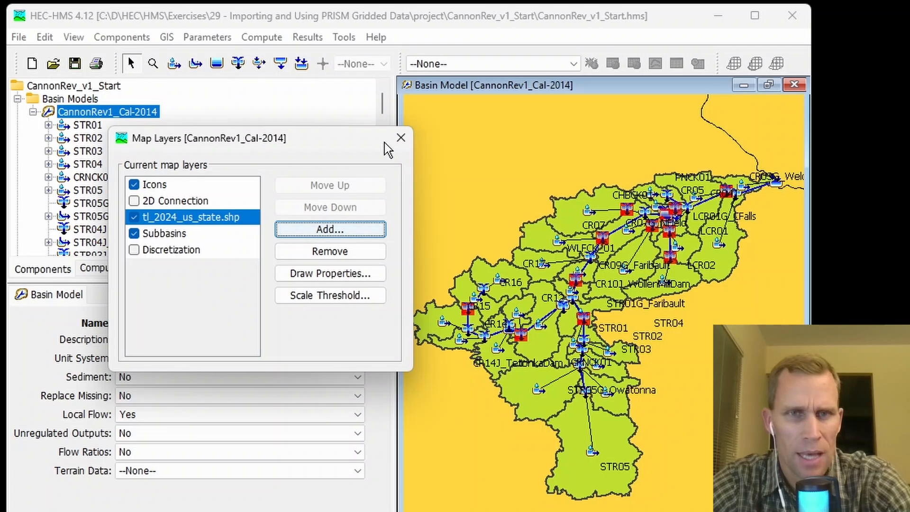
{"action": "left_click", "coordinate": [400, 138]}
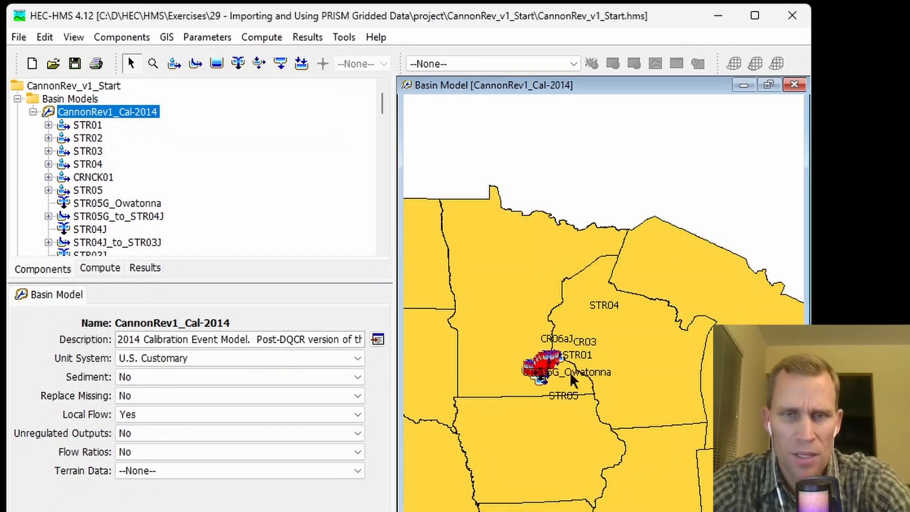
- Examine where the Cannon River watershed lies relative to the state boundaries on the basin model map
{"action": "scroll", "coordinate": [553, 369], "scroll_direction": "up", "scroll_amount": 2}
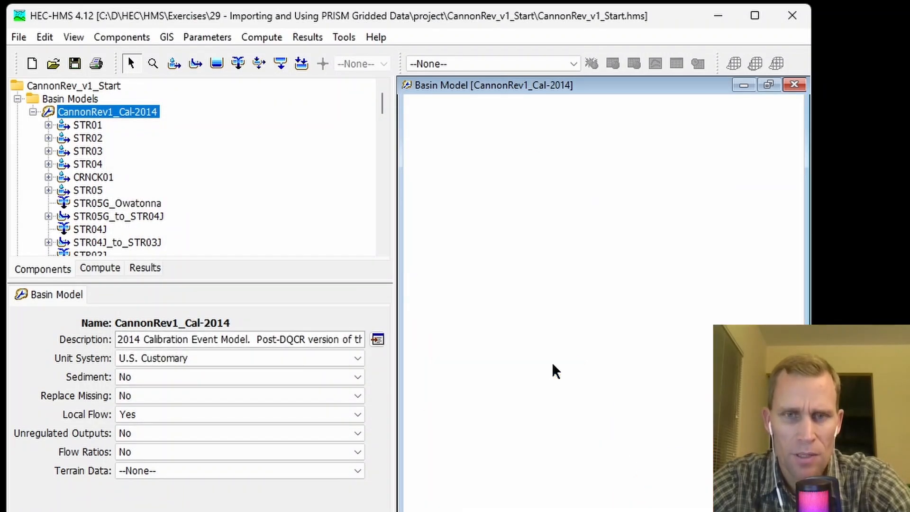
{"action": "scroll", "coordinate": [519, 356], "scroll_direction": "up", "scroll_amount": 1}
{"action": "scroll", "coordinate": [677, 405], "scroll_direction": "up", "scroll_amount": 1}
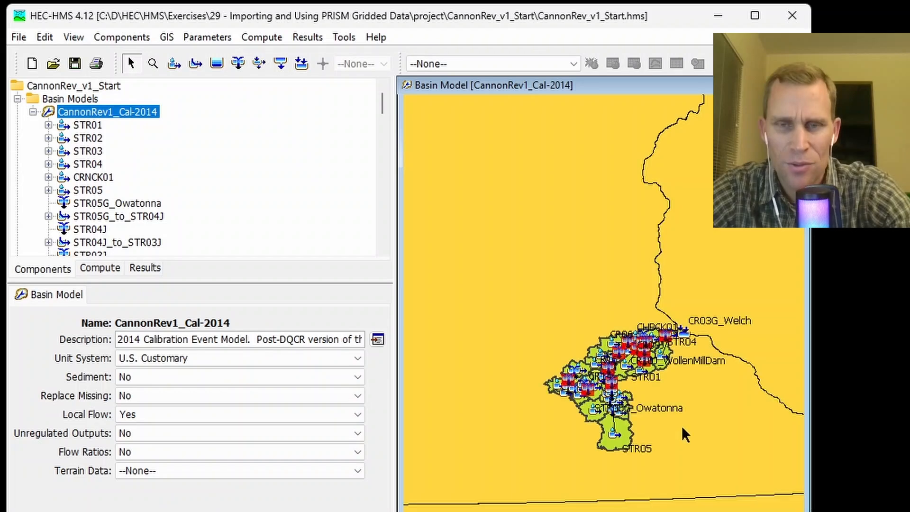
{"action": "left_click_drag", "start_coordinate": [688, 431], "coordinate": [615, 408]}
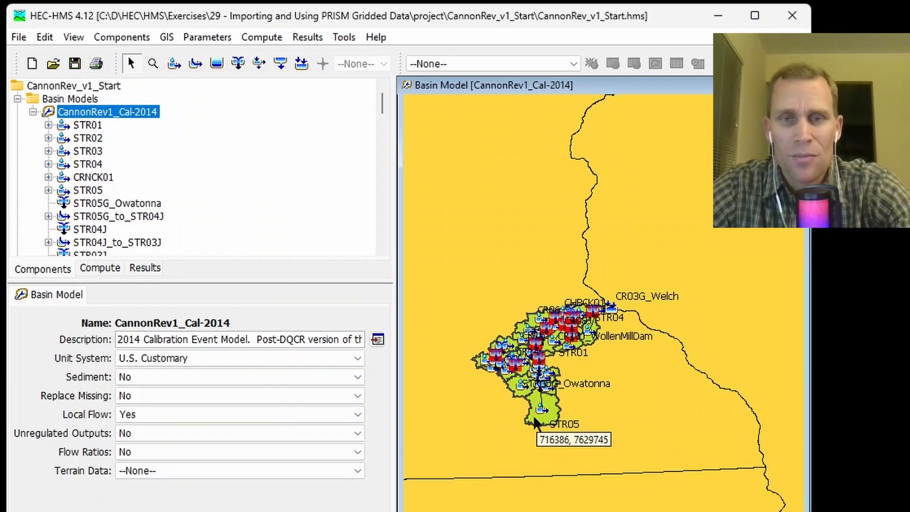
{"action": "scroll", "coordinate": [540, 388], "scroll_direction": "up", "scroll_amount": 1}
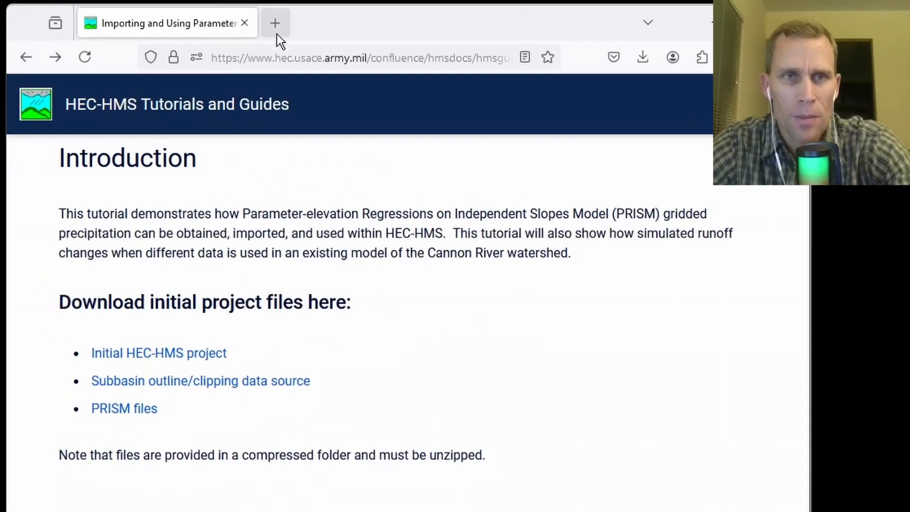
{"action": "left_click", "coordinate": [275, 23]}
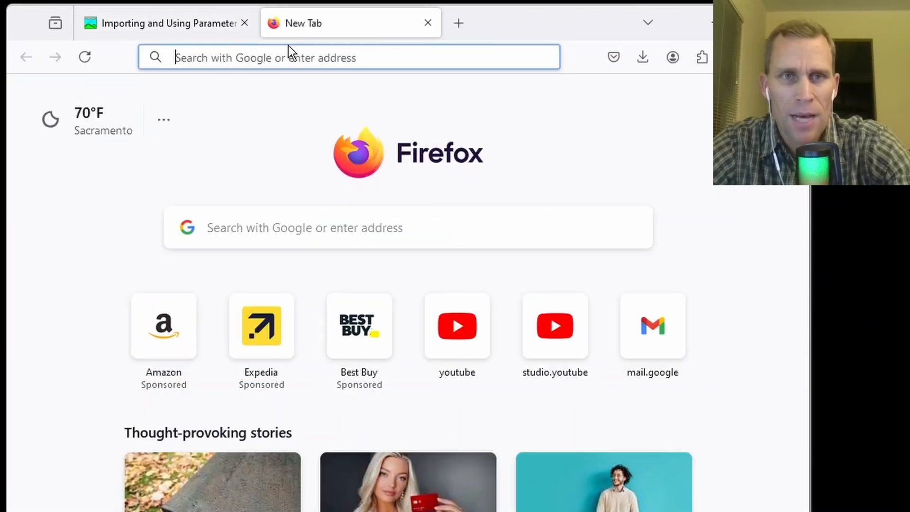
{"action": "left_click", "coordinate": [305, 57]}
{"action": "type", "text": "https://apps.nationalmap.gov/downloader/"}
{"action": "key", "text": "Return"}
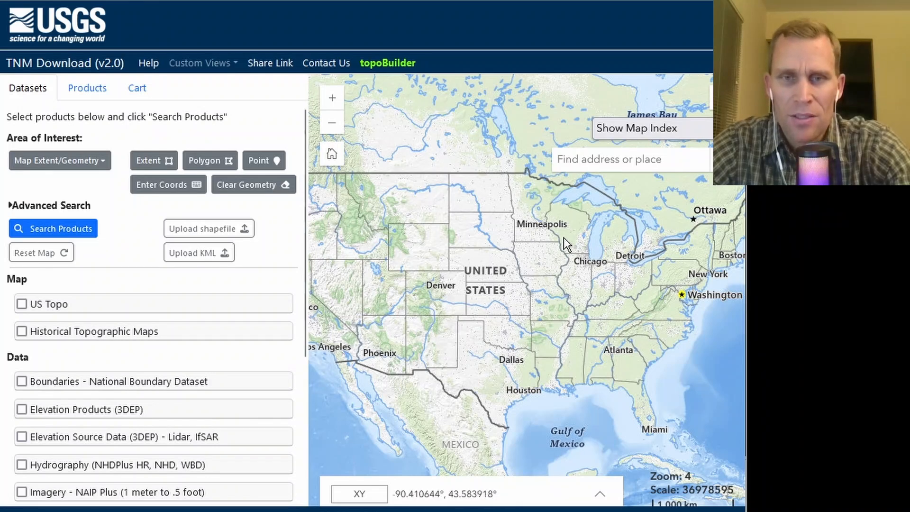
- Locate the Cannon River watershed south of Minneapolis on the map and trace the river downstream to the Mississippi
{"action": "scroll", "coordinate": [564, 237], "scroll_direction": "up", "scroll_amount": 2}
{"action": "scroll", "coordinate": [506, 252], "scroll_direction": "up", "scroll_amount": 1}
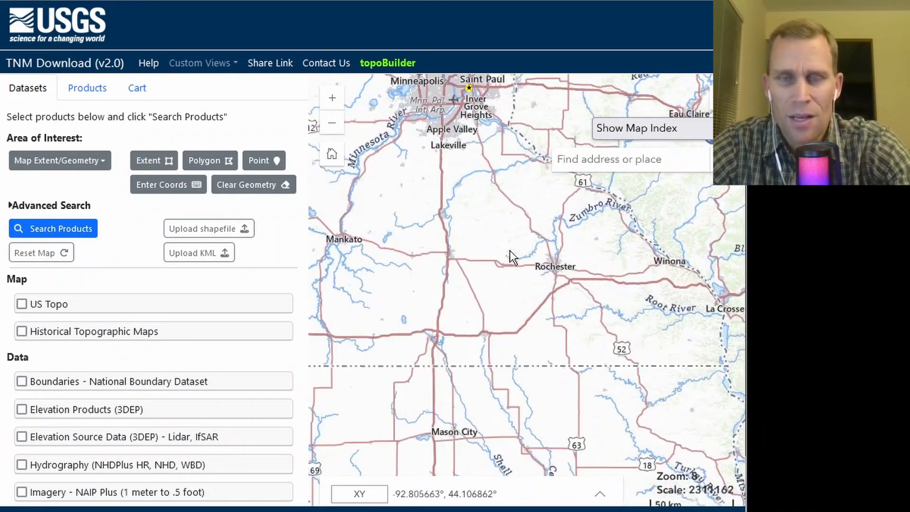
{"action": "scroll", "coordinate": [533, 237], "scroll_direction": "up", "scroll_amount": 1}
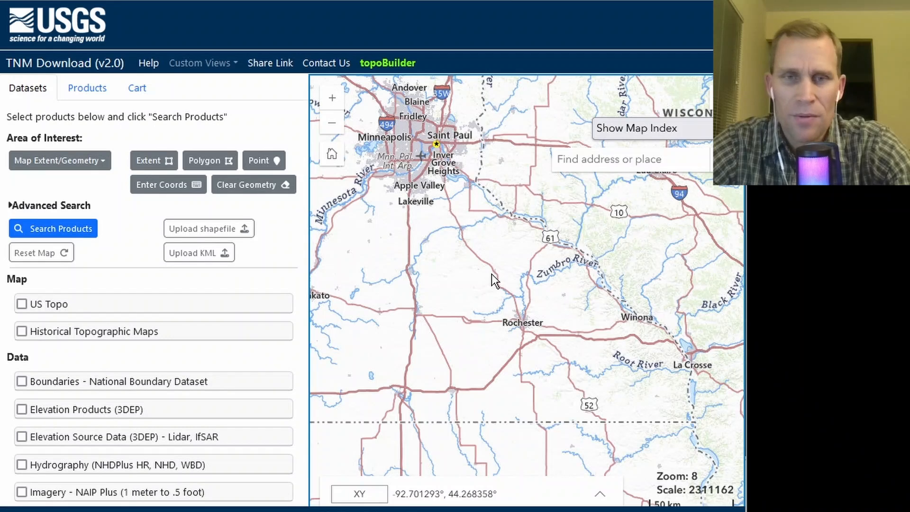
{"action": "scroll", "coordinate": [464, 254], "scroll_direction": "up", "scroll_amount": 2}
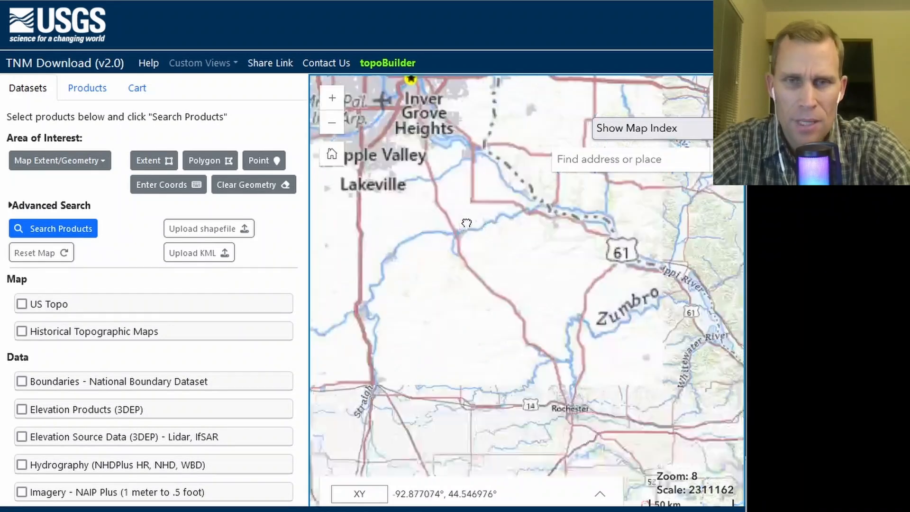
{"action": "scroll", "coordinate": [507, 222], "scroll_direction": "up", "scroll_amount": 2}
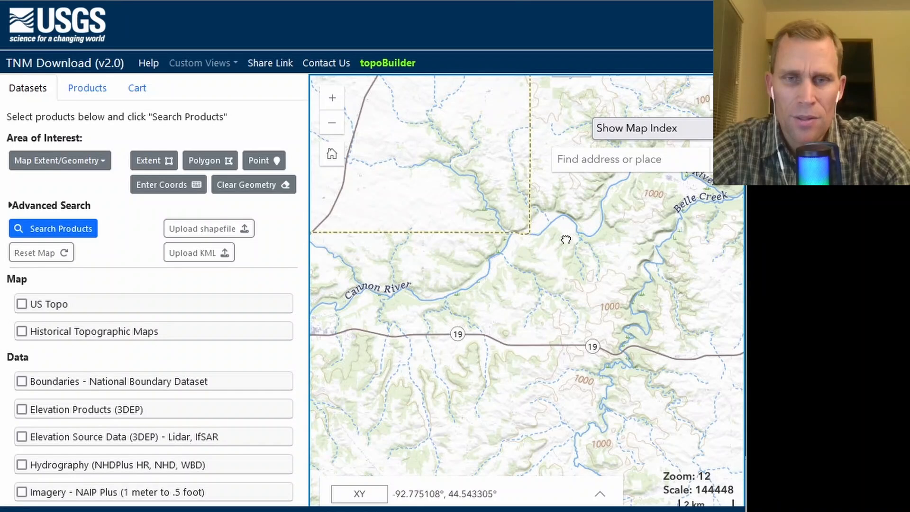
{"action": "left_click_drag", "start_coordinate": [566, 239], "coordinate": [485, 333]}
{"action": "left_click_drag", "start_coordinate": [590, 308], "coordinate": [343, 335]}
{"action": "left_click_drag", "start_coordinate": [525, 261], "coordinate": [446, 296]}
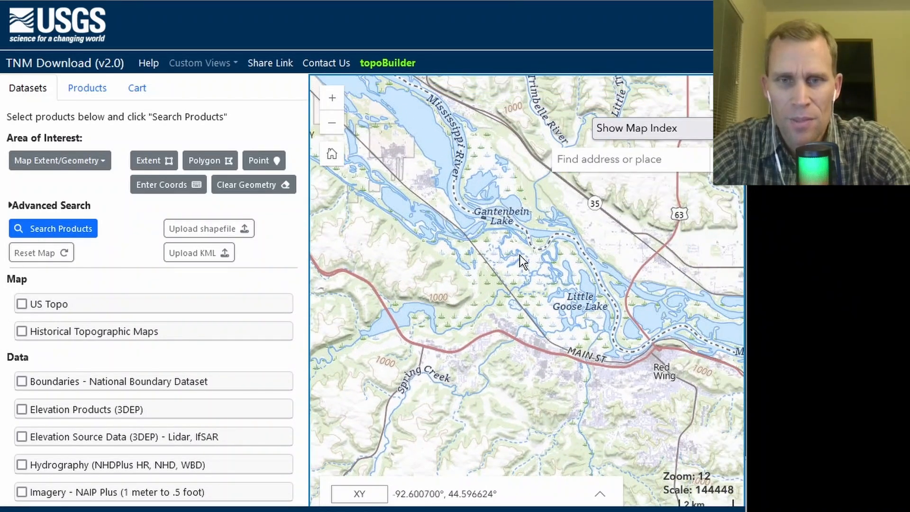
{"action": "scroll", "coordinate": [481, 271], "scroll_direction": "down", "scroll_amount": 3}
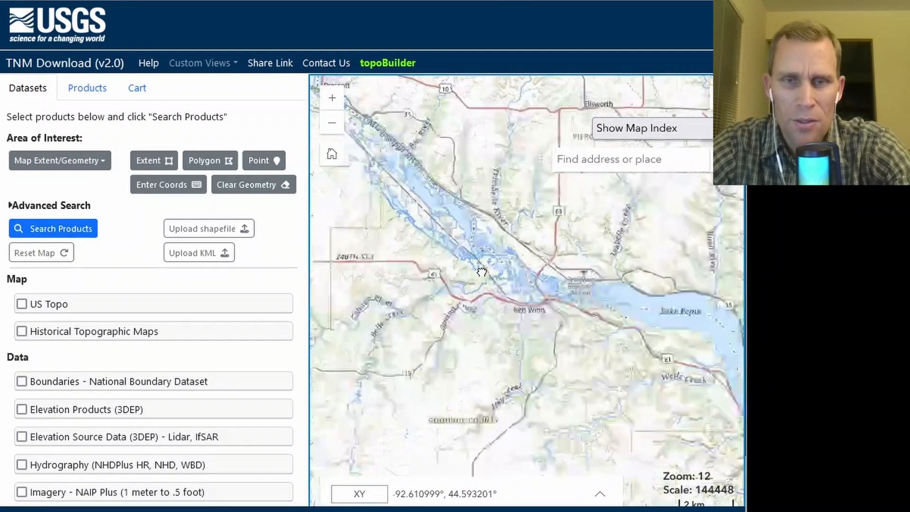
{"action": "left_click_drag", "start_coordinate": [481, 272], "coordinate": [595, 255]}
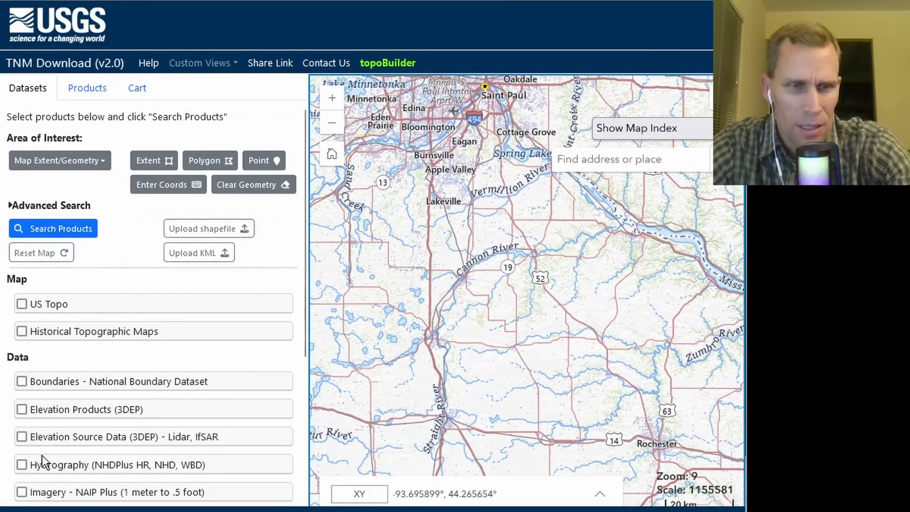
- Choose the current 1 arc-second DEM under Elevation Products (3DEP) and deselect the 1/3 arc-second DEM with its Current option
{"action": "scroll", "coordinate": [42, 455], "scroll_direction": "down", "scroll_amount": 2}
{"action": "left_click", "coordinate": [22, 331]}
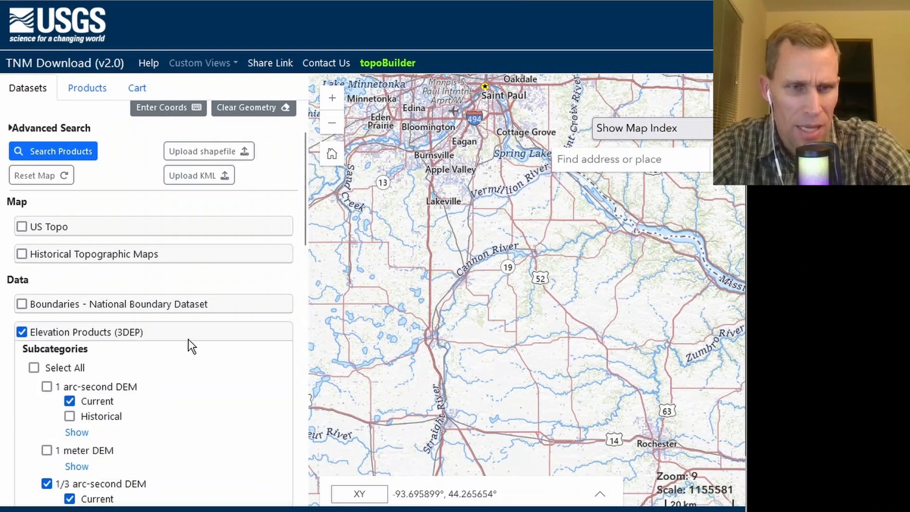
{"action": "scroll", "coordinate": [185, 339], "scroll_direction": "down", "scroll_amount": 6}
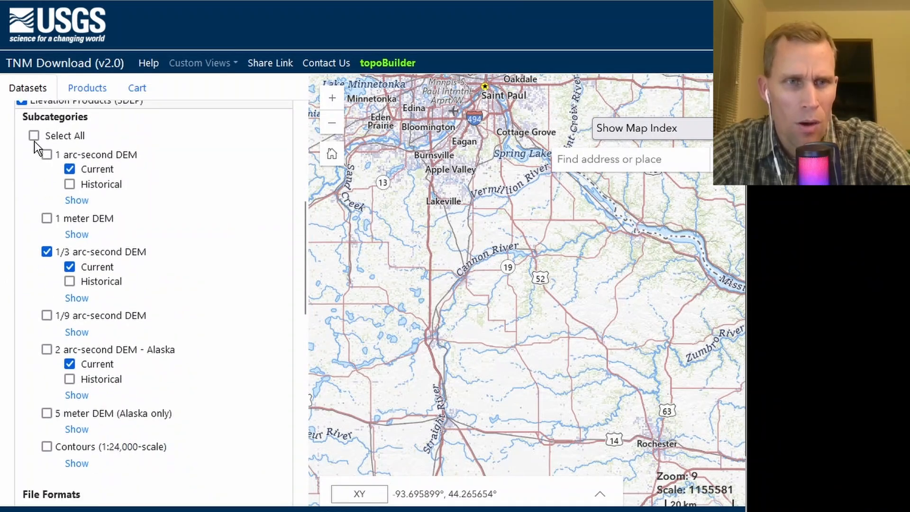
{"action": "left_click", "coordinate": [45, 155]}
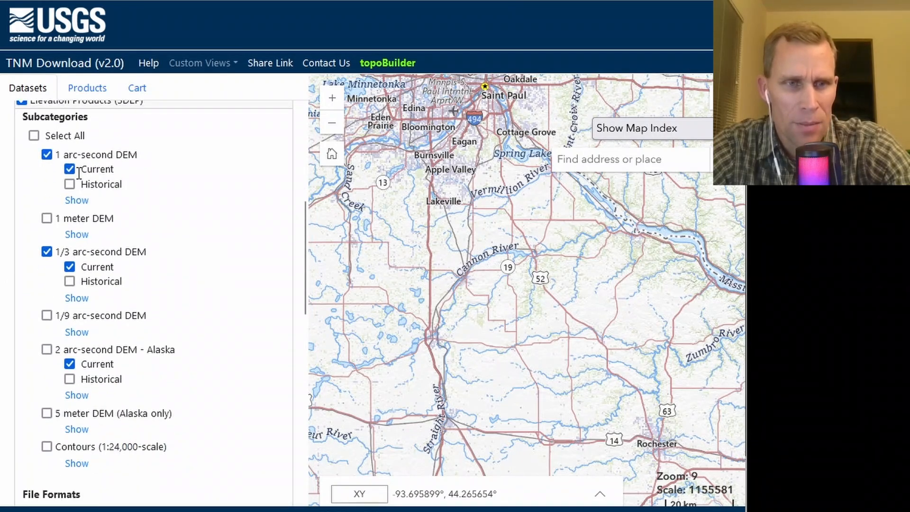
{"action": "left_click", "coordinate": [46, 252]}
{"action": "left_click", "coordinate": [69, 267]}
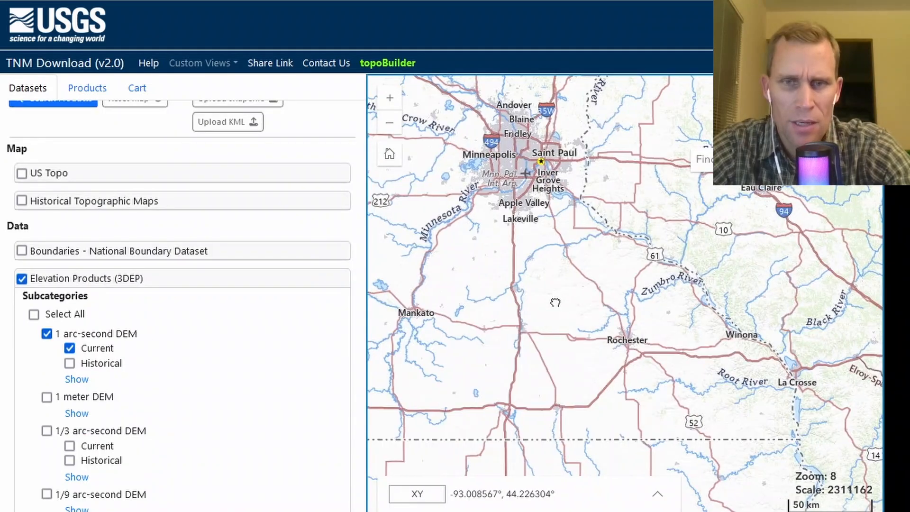
- Search for the selected elevation products within a map extent that covers the Cannon River area
{"action": "left_click_drag", "start_coordinate": [555, 303], "coordinate": [560, 302]}
{"action": "scroll", "coordinate": [236, 252], "scroll_direction": "up", "scroll_amount": 3}
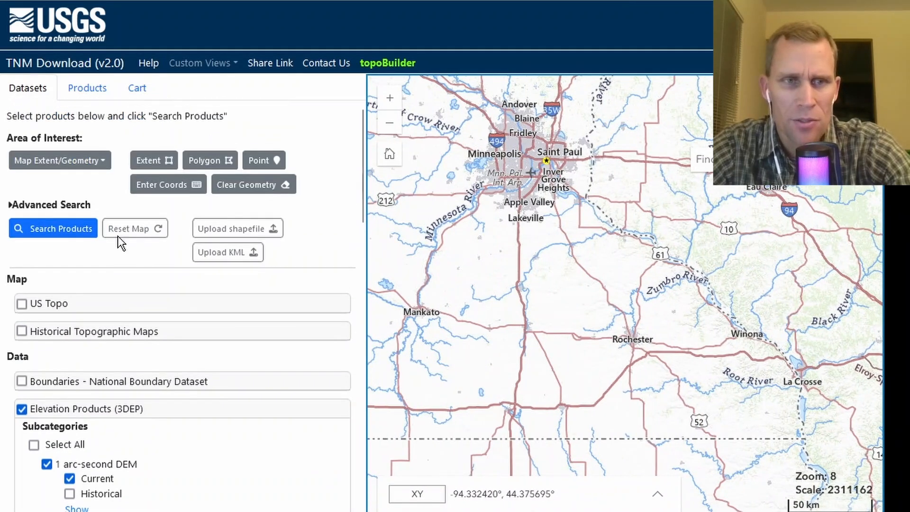
{"action": "left_click", "coordinate": [53, 231]}
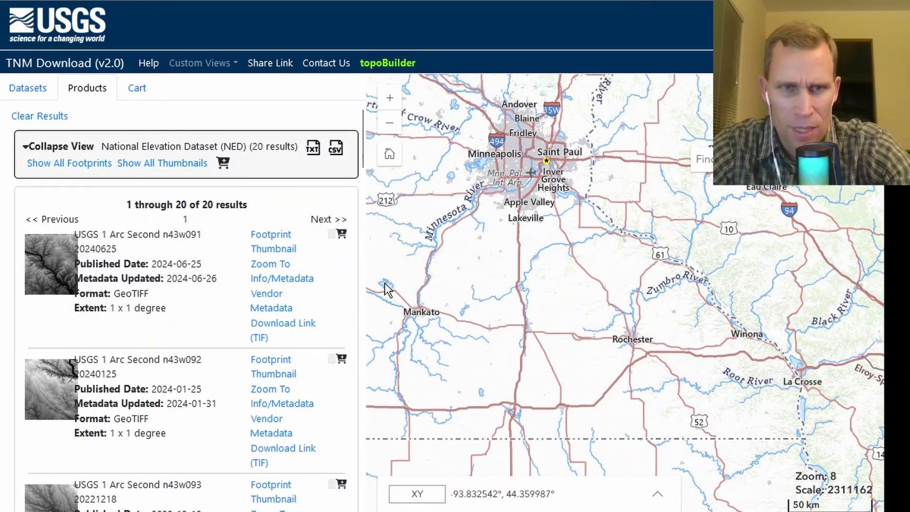
- Examine the map footprints of the listed 1 arc-second tiles to find which ones cover the Cannon River watershed
{"action": "scroll", "coordinate": [187, 386], "scroll_direction": "down", "scroll_amount": 1}
{"action": "scroll", "coordinate": [187, 387], "scroll_direction": "down", "scroll_amount": 6}
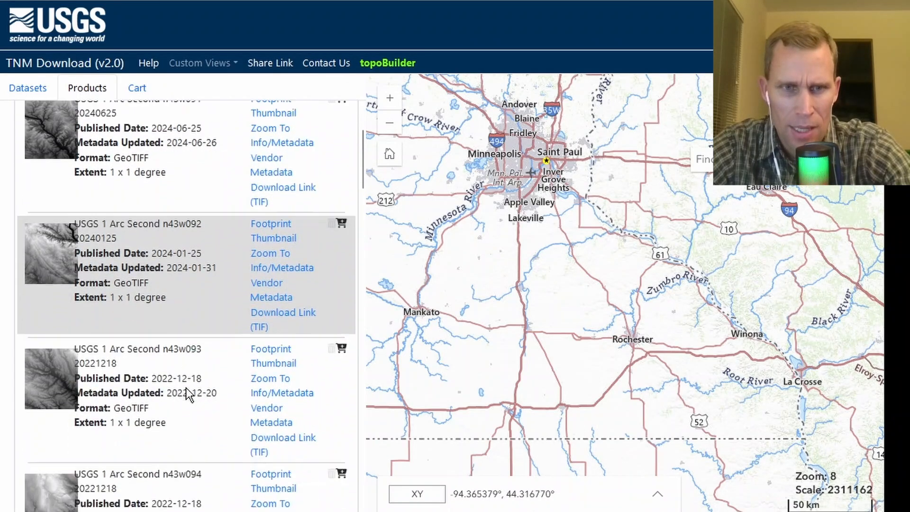
{"action": "scroll", "coordinate": [190, 349], "scroll_direction": "down", "scroll_amount": 5}
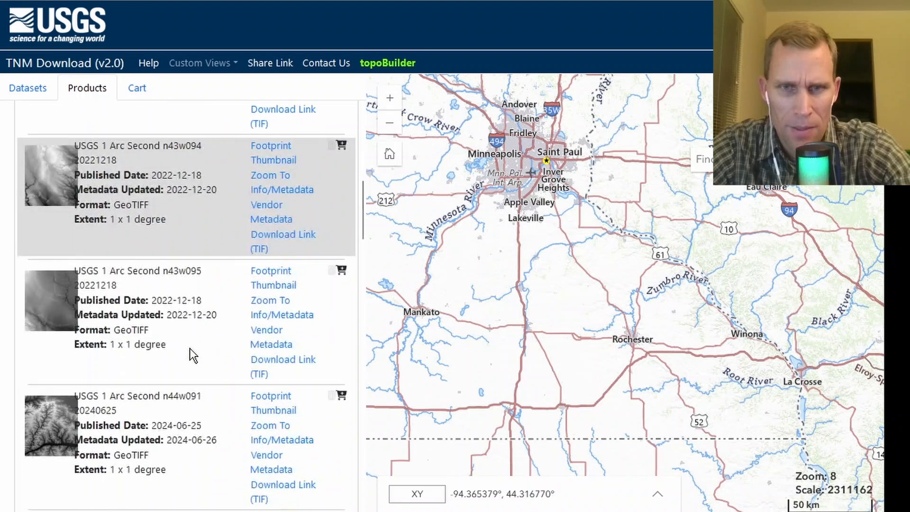
{"action": "scroll", "coordinate": [190, 377], "scroll_direction": "down", "scroll_amount": 3}
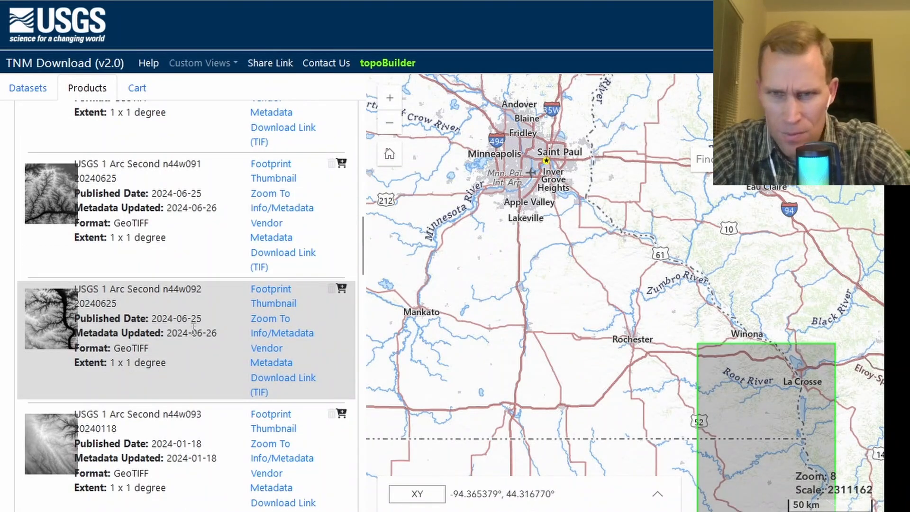
{"action": "scroll", "coordinate": [206, 410], "scroll_direction": "down", "scroll_amount": 2}
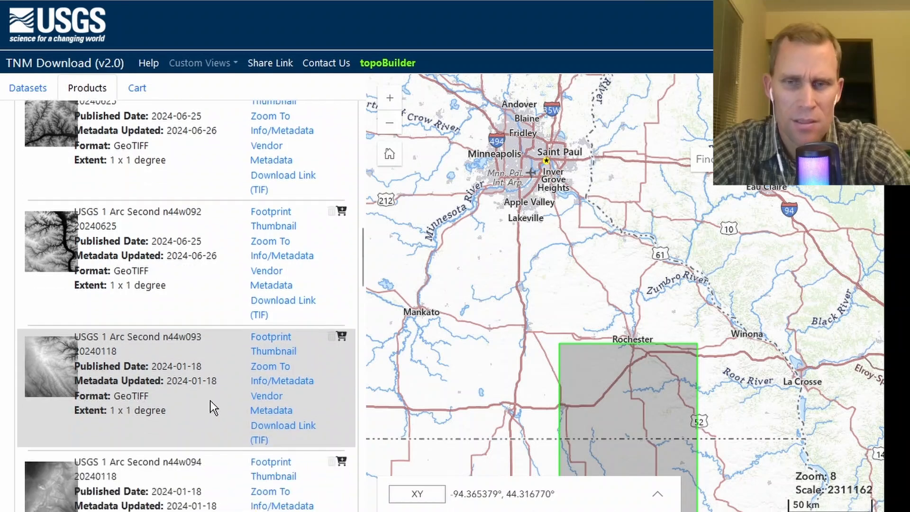
{"action": "scroll", "coordinate": [211, 399], "scroll_direction": "down", "scroll_amount": 3}
{"action": "scroll", "coordinate": [214, 388], "scroll_direction": "down", "scroll_amount": 3}
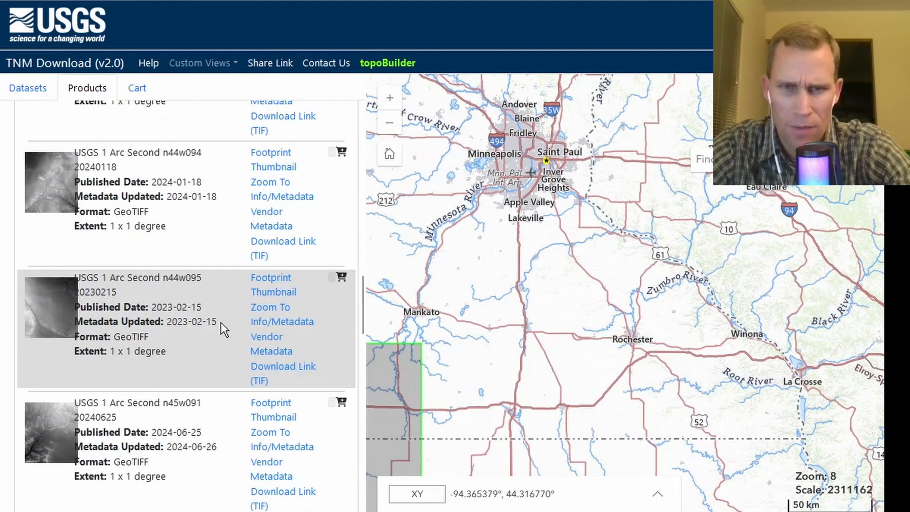
{"action": "scroll", "coordinate": [221, 398], "scroll_direction": "down", "scroll_amount": 2}
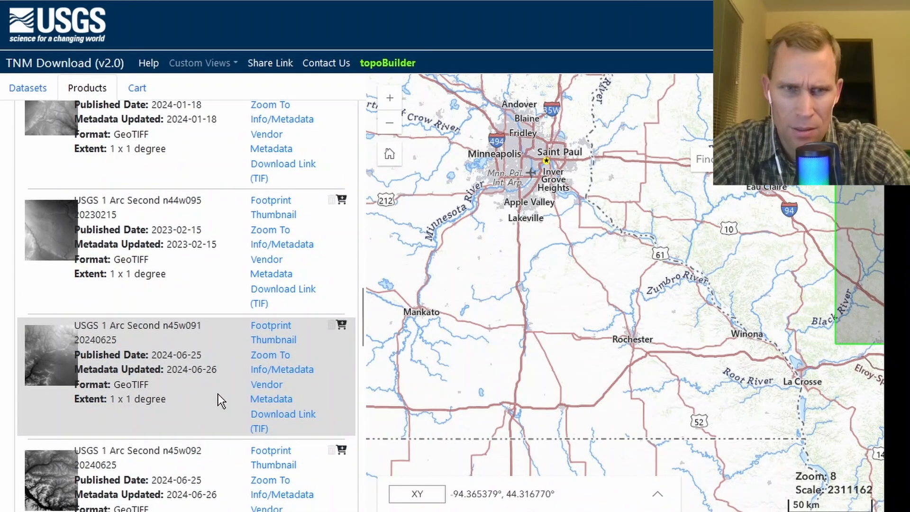
{"action": "scroll", "coordinate": [213, 243], "scroll_direction": "up", "scroll_amount": 8}
{"action": "scroll", "coordinate": [211, 227], "scroll_direction": "up", "scroll_amount": 2}
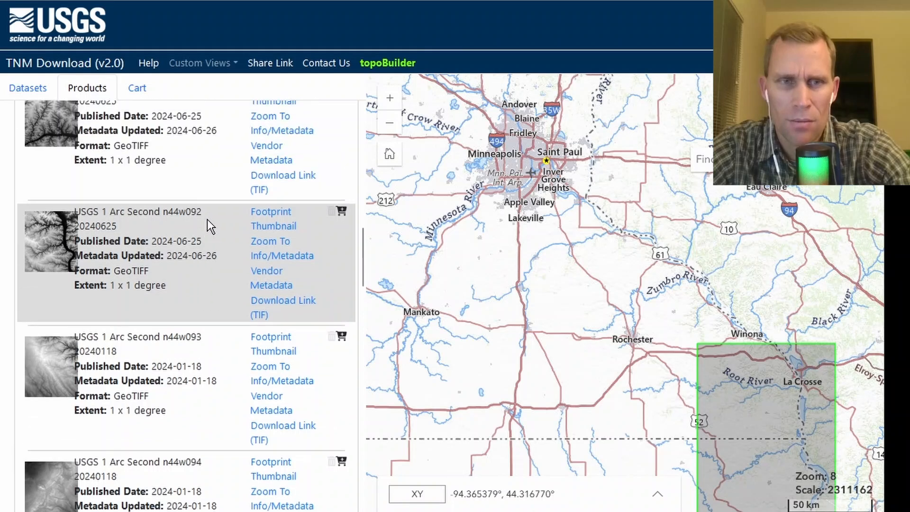
- Download the GeoTIFFs for the 1 arc-second tiles n44w093, n44w094 and n44w095
{"action": "scroll", "coordinate": [206, 242], "scroll_direction": "down", "scroll_amount": 2}
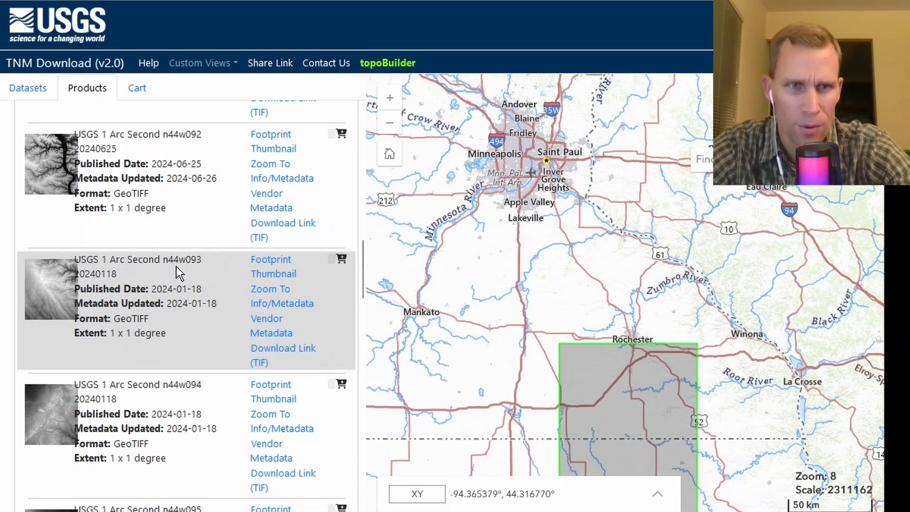
{"action": "scroll", "coordinate": [176, 266], "scroll_direction": "down", "scroll_amount": 2}
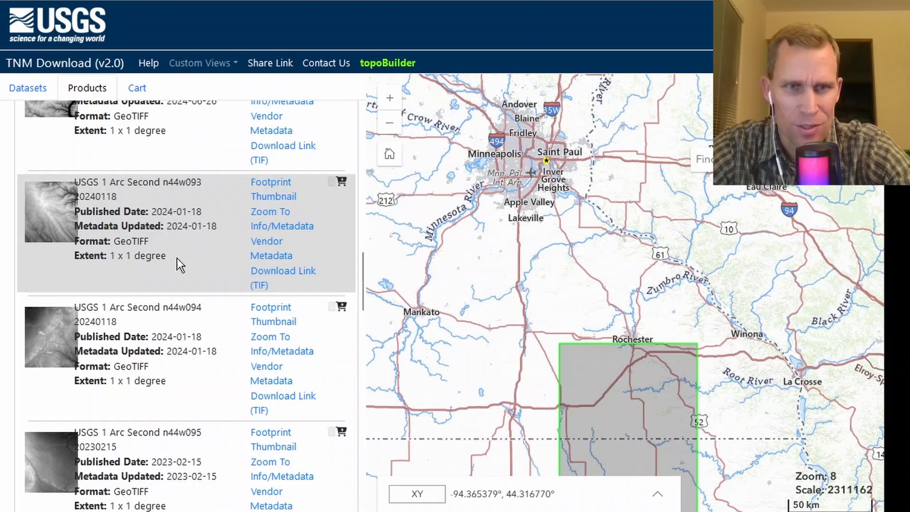
{"action": "left_click", "coordinate": [283, 273]}
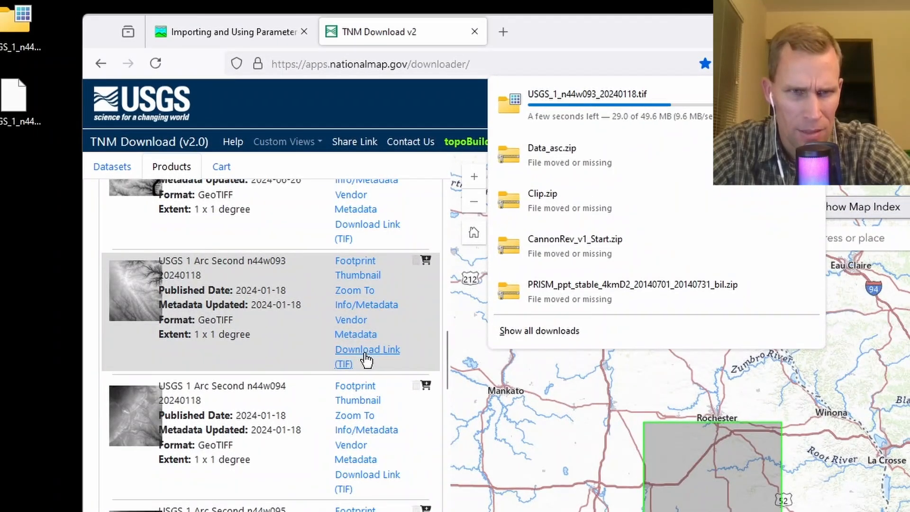
{"action": "left_click", "coordinate": [360, 475]}
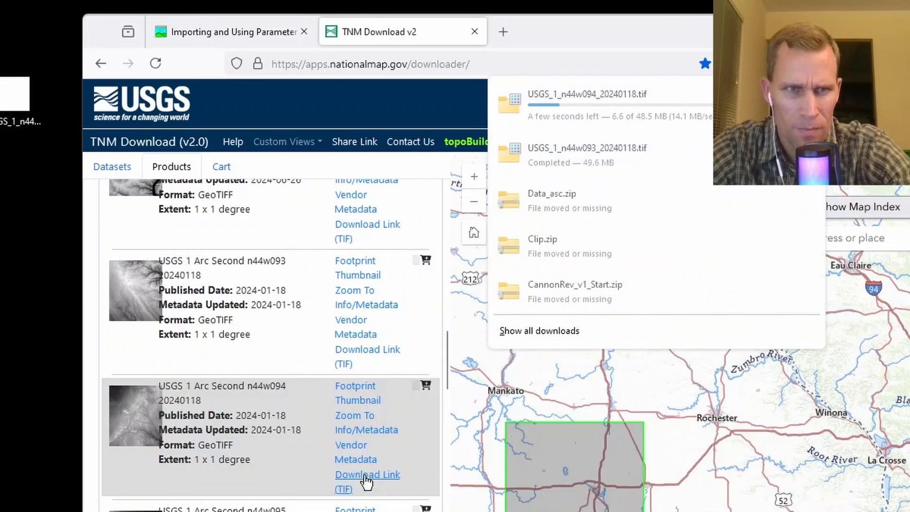
{"action": "scroll", "coordinate": [362, 453], "scroll_direction": "down", "scroll_amount": 3}
{"action": "left_click", "coordinate": [361, 450]}
- Download the GeoTIFFs for the 1 arc-second tiles n45w093, n45w094 and n45w095
{"action": "scroll", "coordinate": [323, 299], "scroll_direction": "down", "scroll_amount": 5}
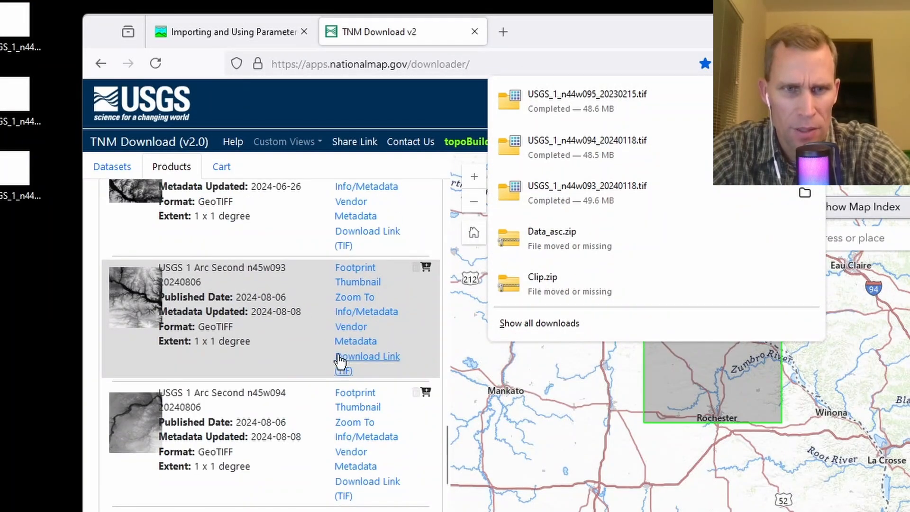
{"action": "left_click", "coordinate": [340, 360]}
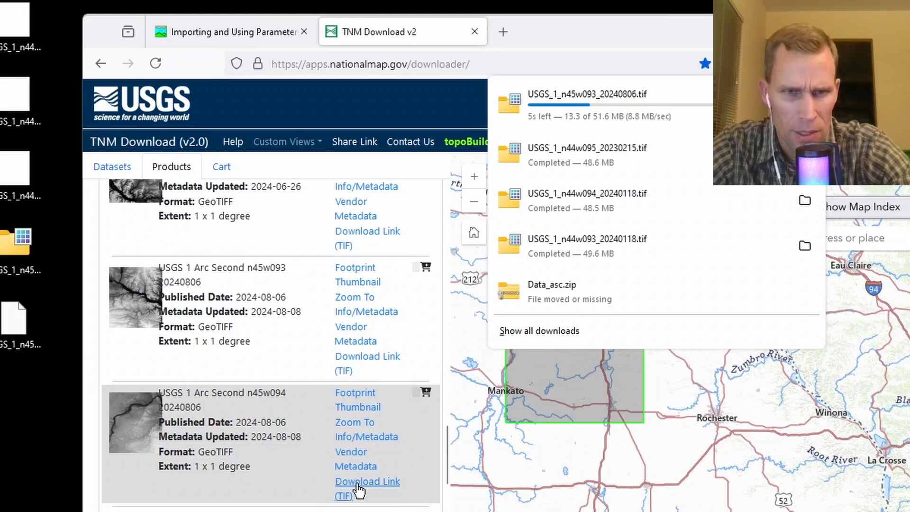
{"action": "left_click", "coordinate": [358, 482]}
{"action": "scroll", "coordinate": [358, 486], "scroll_direction": "down", "scroll_amount": 3}
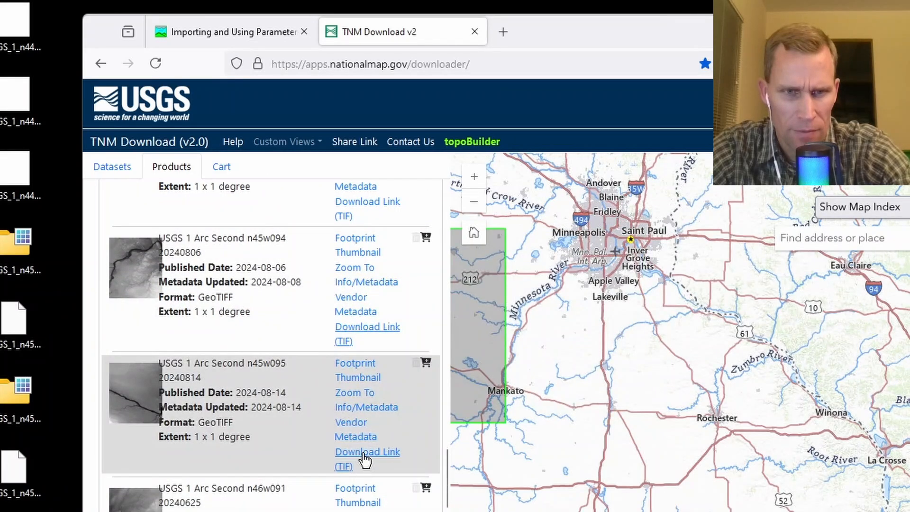
{"action": "left_click", "coordinate": [364, 457]}
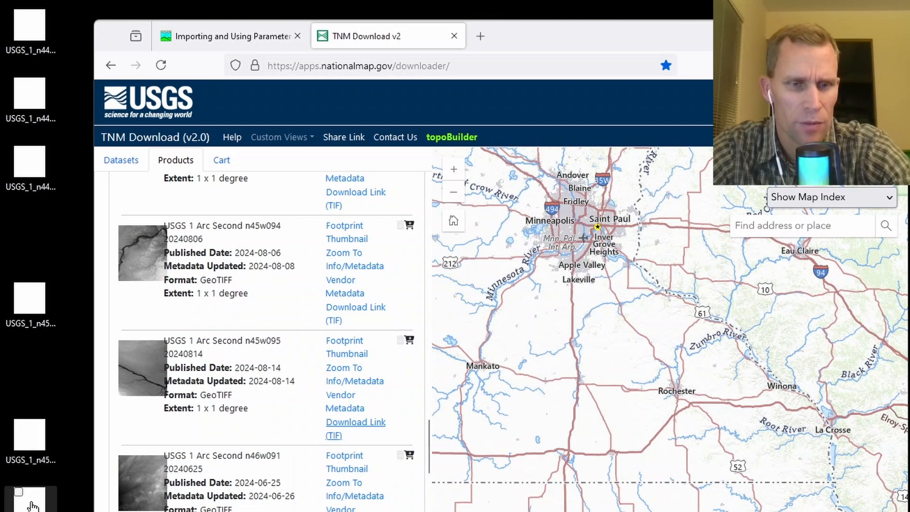
- Move the six downloaded USGS GeoTIFF files from the desktop into the CannonRev_v1_Start project's gis folder
{"action": "left_click", "coordinate": [231, 511]}
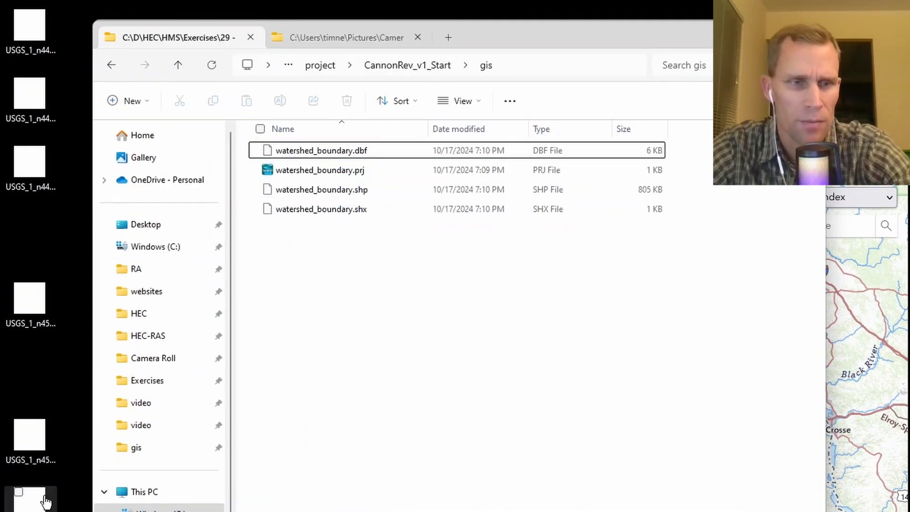
{"action": "left_click_drag", "start_coordinate": [46, 511], "coordinate": [314, 284]}
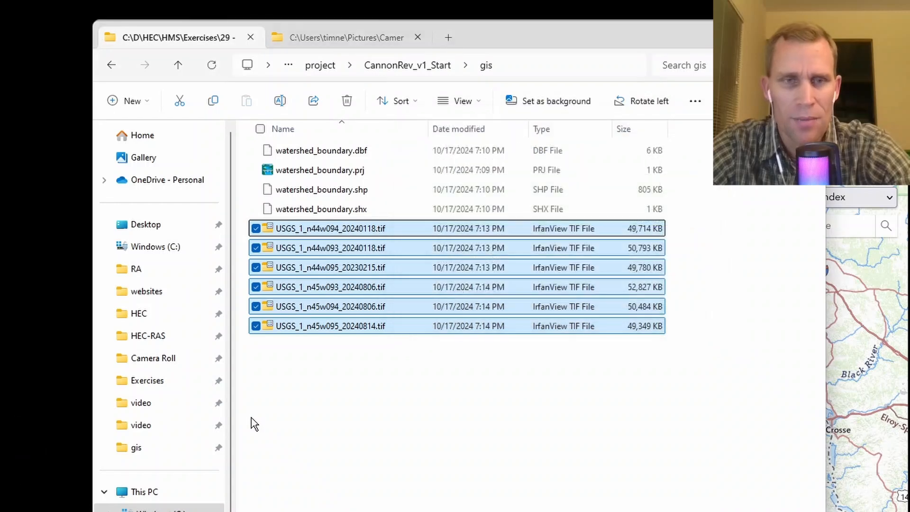
- Launch QGIS and add the six USGS GeoTIFFs from the gis folder to a new project as raster layers
{"action": "double_click", "coordinate": [280, 268]}
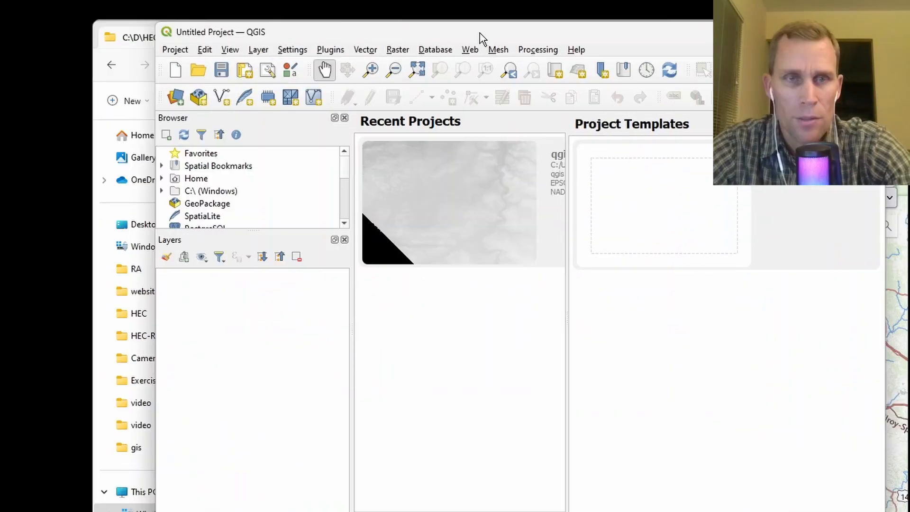
{"action": "left_click_drag", "start_coordinate": [481, 37], "coordinate": [679, 55]}
{"action": "left_click_drag", "start_coordinate": [323, 390], "coordinate": [294, 230]}
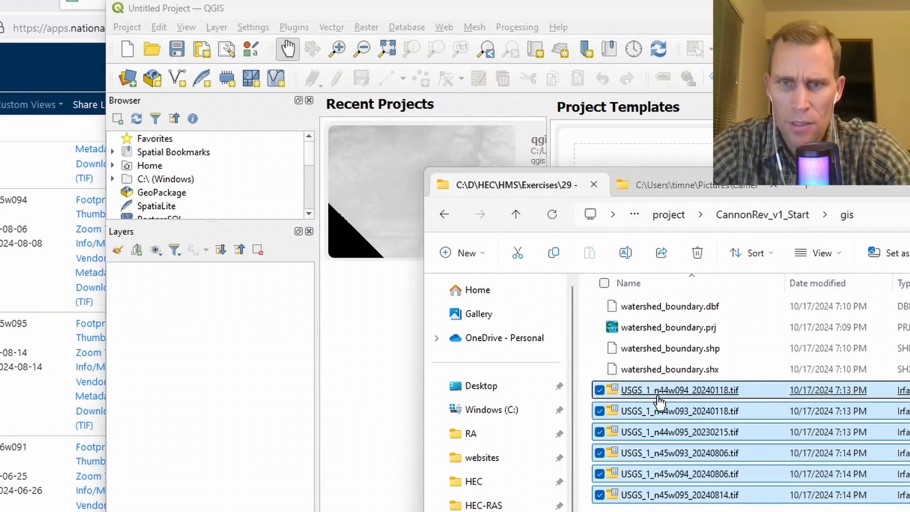
{"action": "left_click_drag", "start_coordinate": [659, 400], "coordinate": [392, 366]}
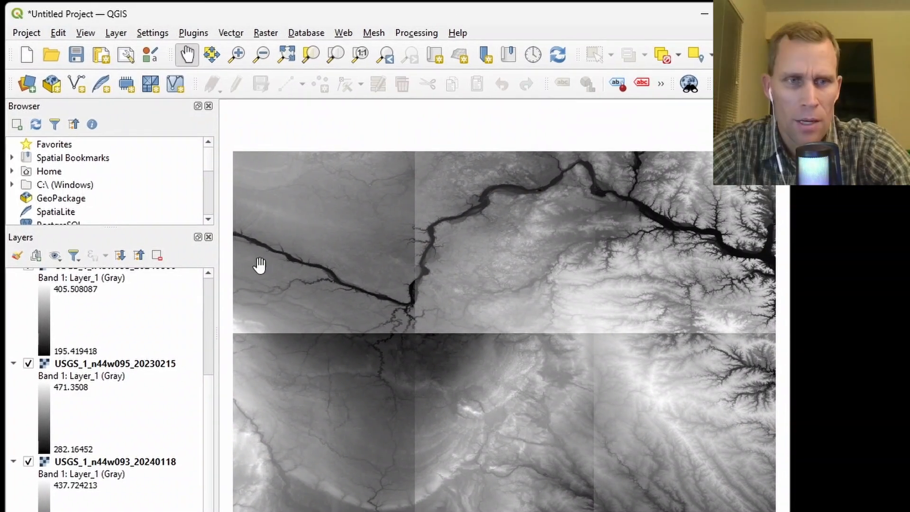
- Collapse the legends of all six USGS raster layers
{"action": "scroll", "coordinate": [48, 346], "scroll_direction": "up", "scroll_amount": 3}
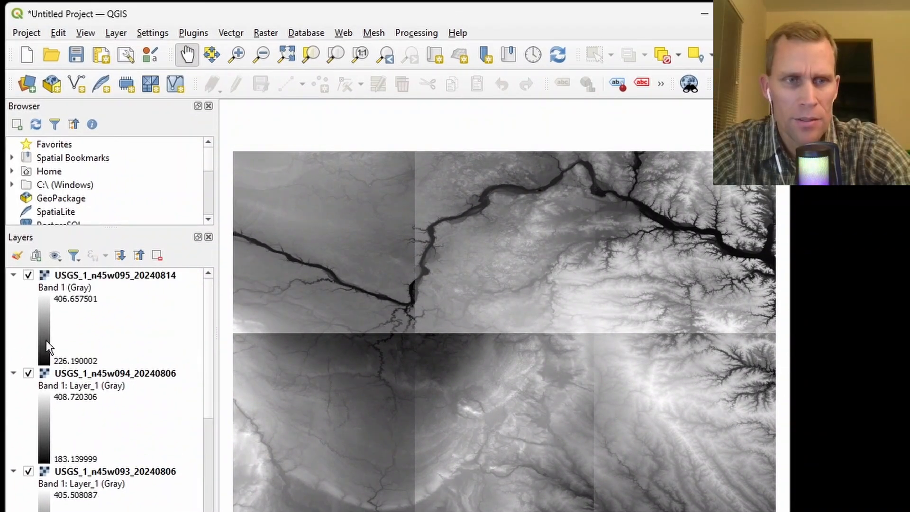
{"action": "left_click", "coordinate": [14, 275]}
{"action": "left_click", "coordinate": [13, 288]}
{"action": "left_click", "coordinate": [14, 302]}
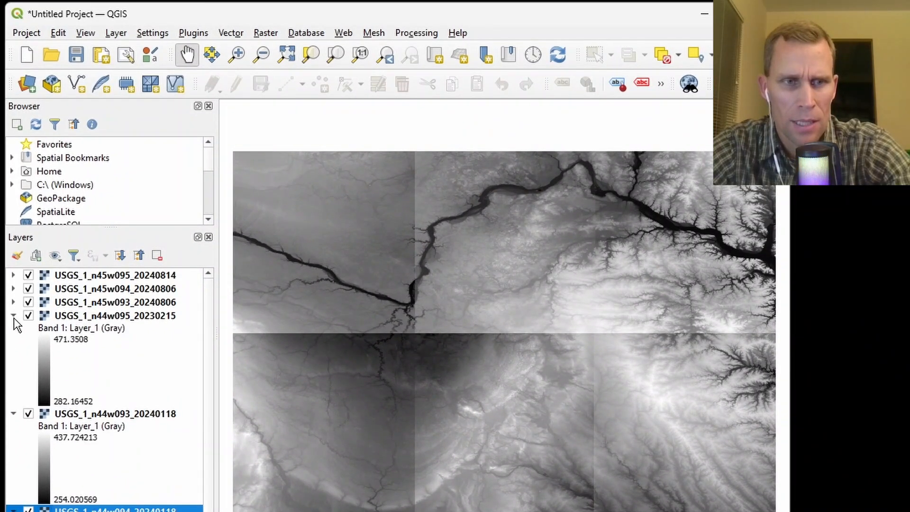
{"action": "left_click", "coordinate": [14, 316]}
{"action": "left_click", "coordinate": [13, 329]}
{"action": "left_click", "coordinate": [13, 344]}
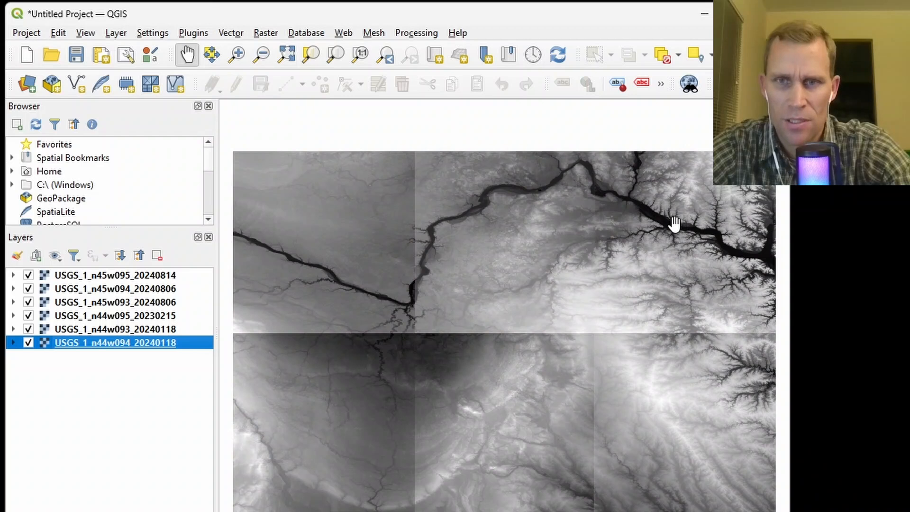
- Merge all six USGS elevation rasters into a single temporary raster layer and close the Merge tool
{"action": "left_click_drag", "start_coordinate": [673, 223], "coordinate": [641, 228]}
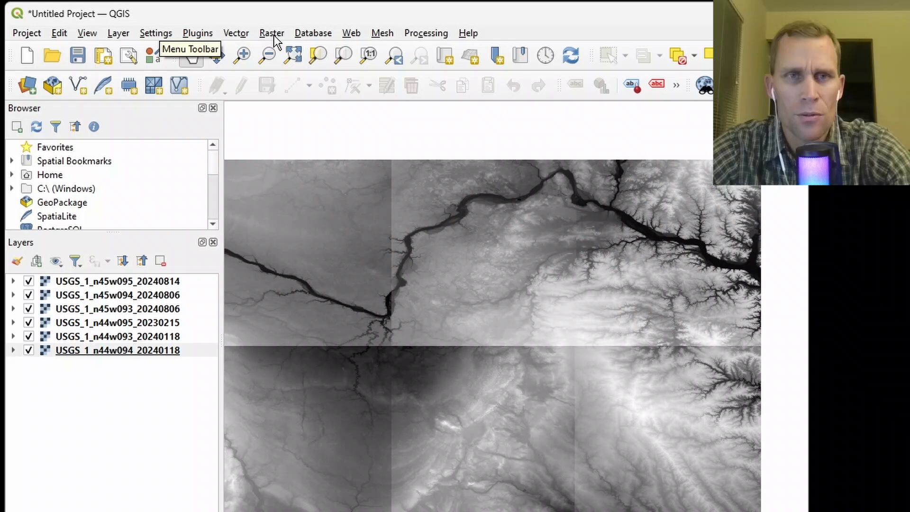
{"action": "left_click", "coordinate": [266, 33]}
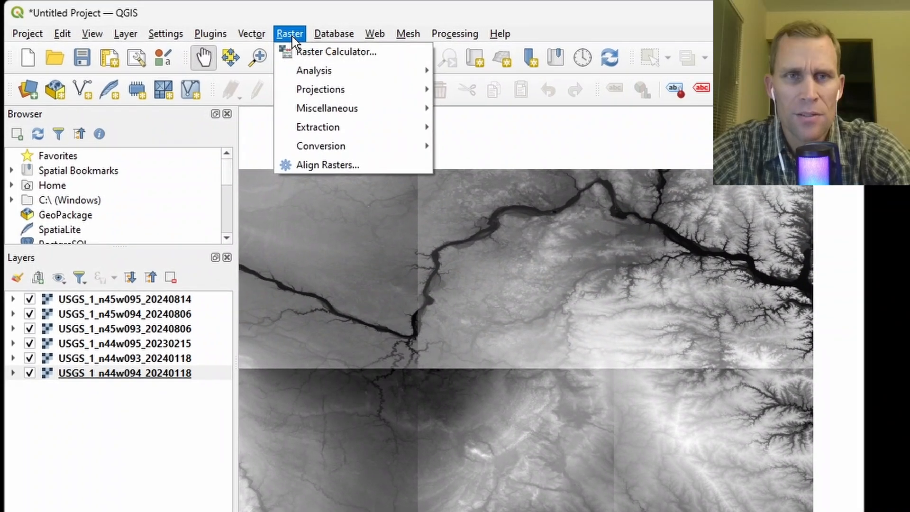
{"action": "mouse_move", "coordinate": [329, 113]}
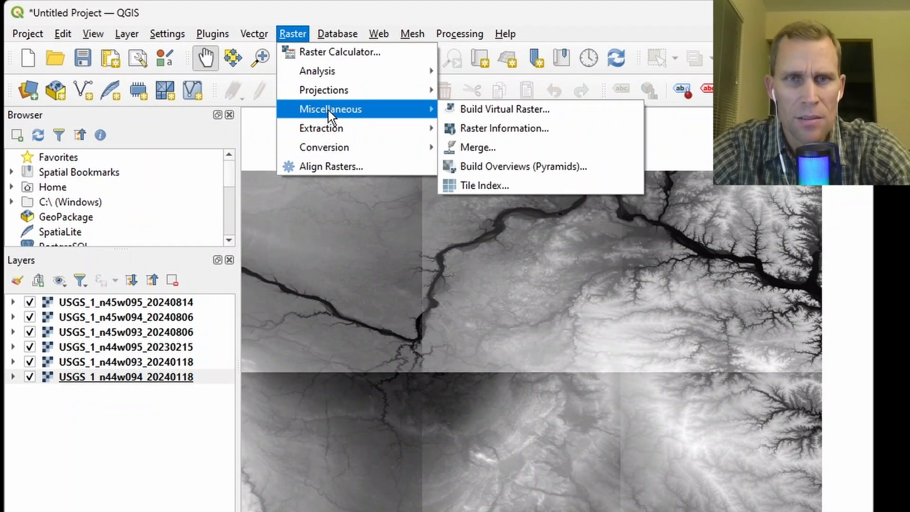
{"action": "left_click", "coordinate": [480, 146]}
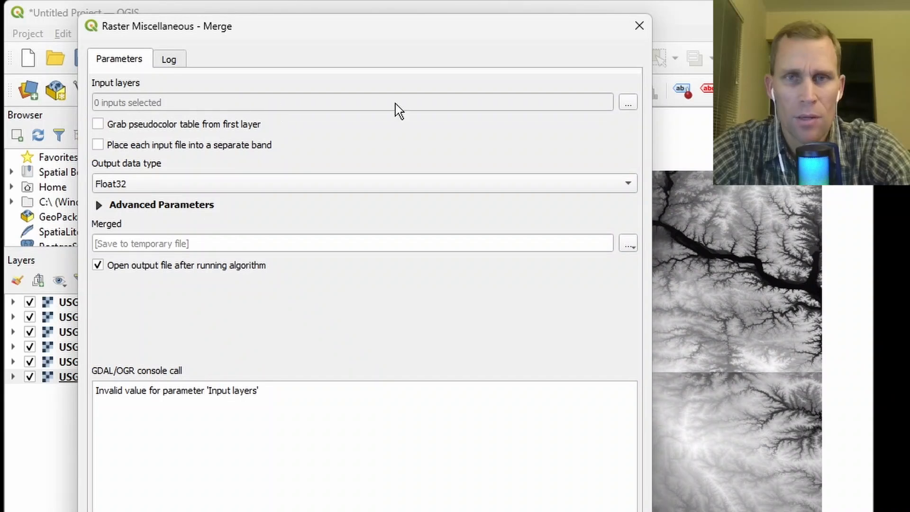
{"action": "left_click", "coordinate": [628, 102]}
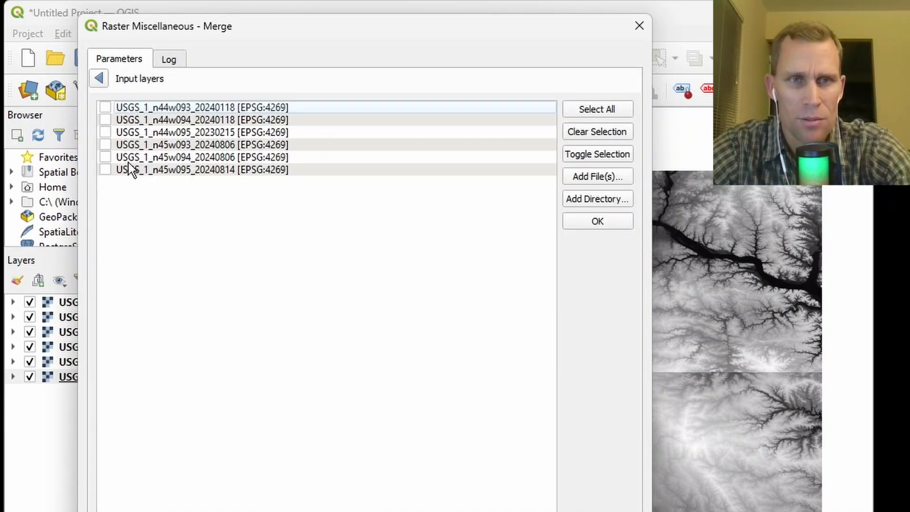
{"action": "left_click", "coordinate": [585, 113]}
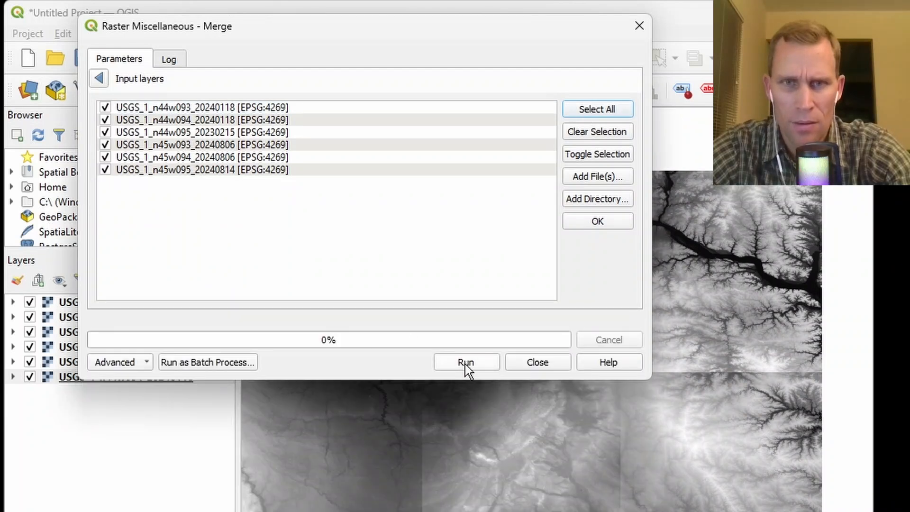
{"action": "left_click", "coordinate": [465, 362]}
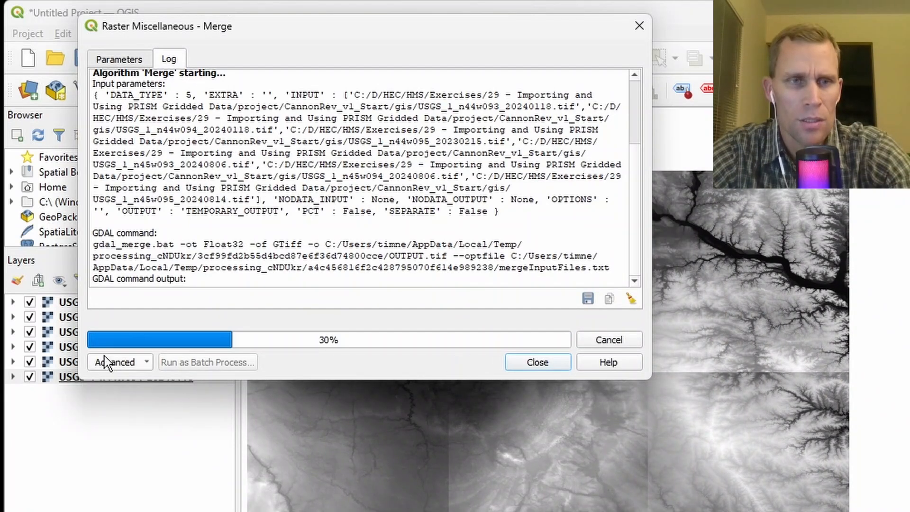
{"action": "left_click_drag", "start_coordinate": [272, 27], "coordinate": [363, 50]}
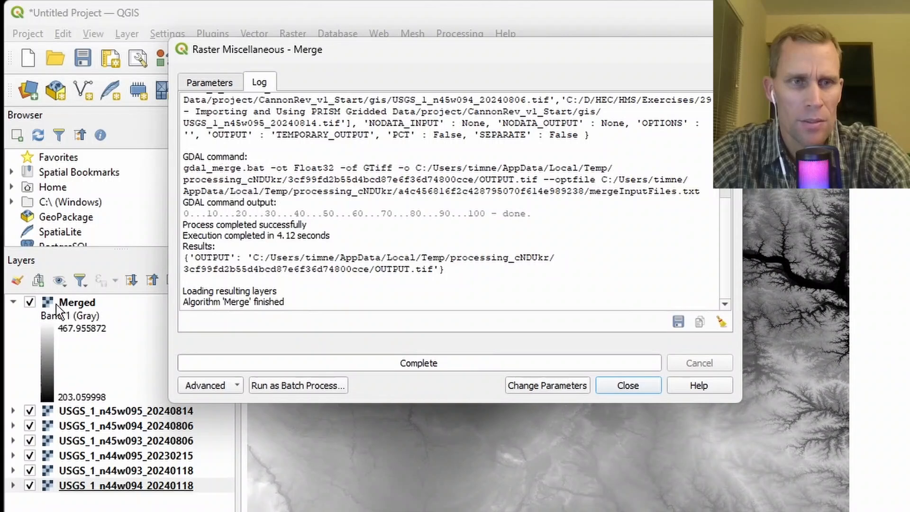
{"action": "left_click", "coordinate": [628, 386]}
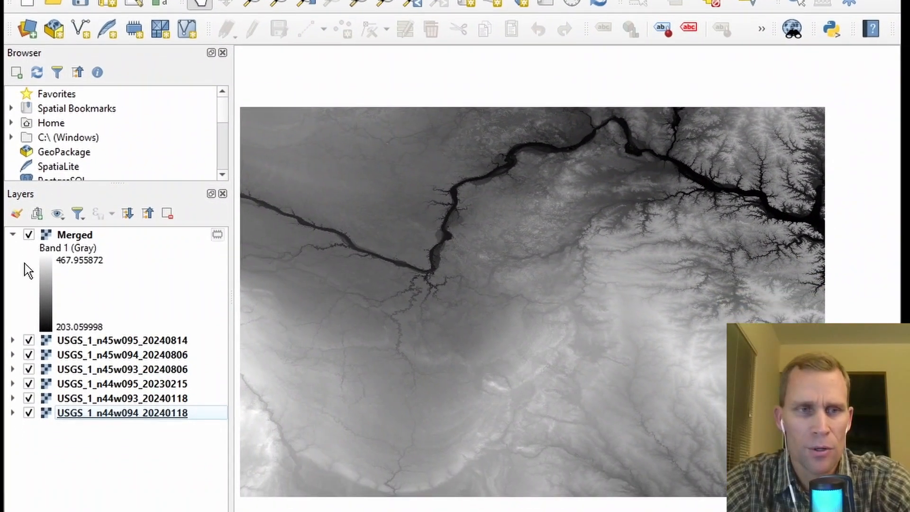
- Compare the Merged raster with the individual tiles by hiding it and showing it again
{"action": "left_click", "coordinate": [29, 236]}
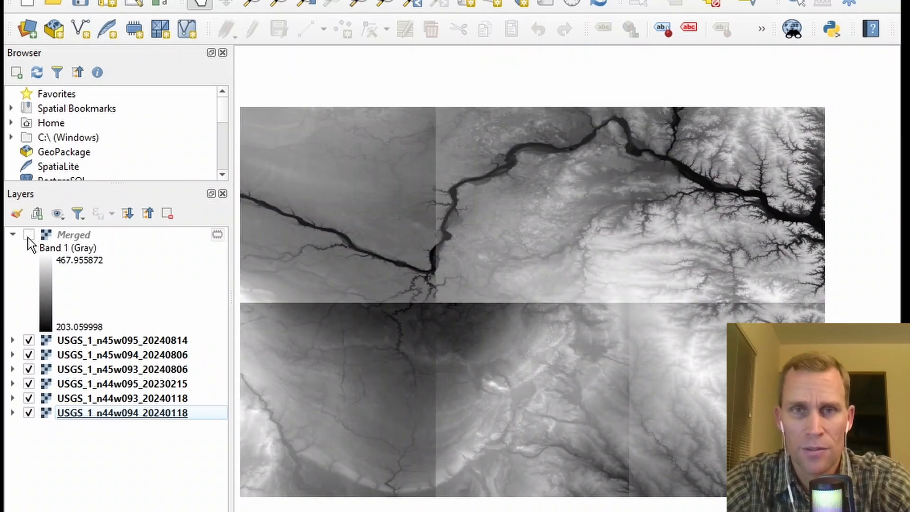
{"action": "left_click", "coordinate": [28, 235]}
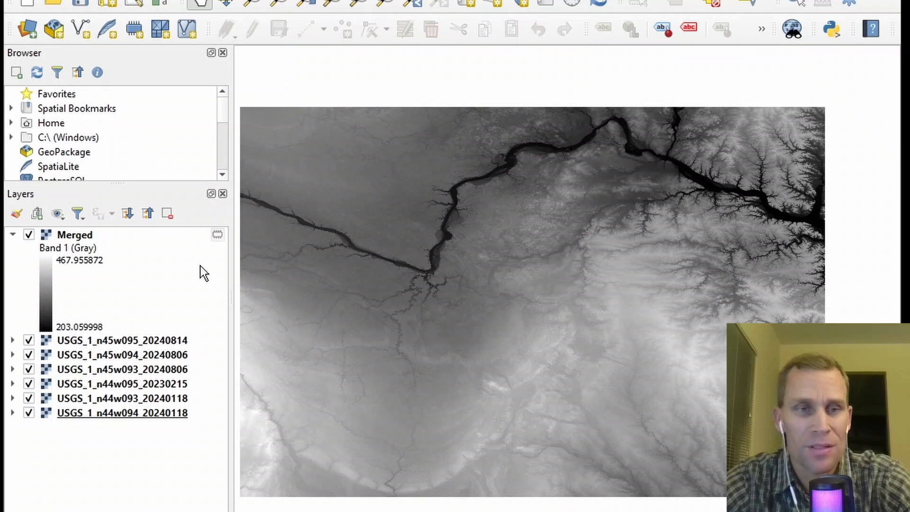
- Export the Merged raster as a raw-data GeoTIFF named dem.tif in the CannonRev_v1_Start project's gis folder
{"action": "right_click", "coordinate": [74, 239]}
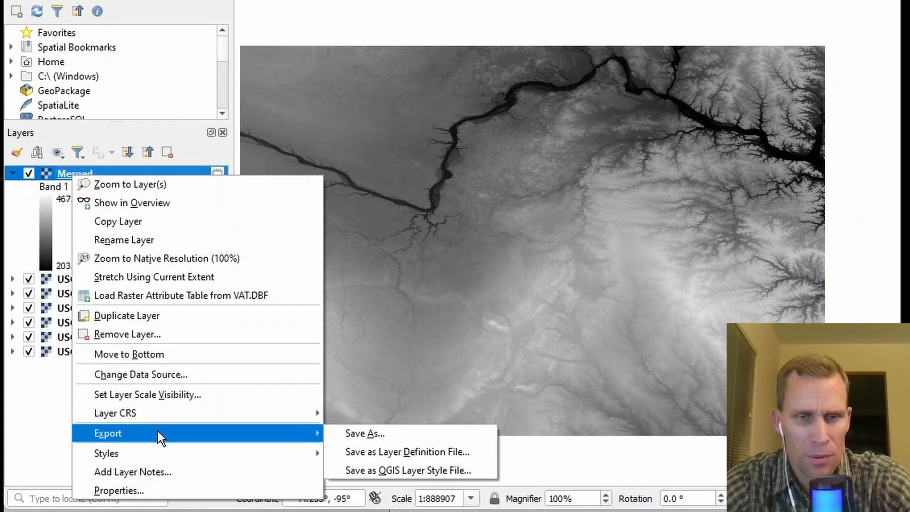
{"action": "left_click", "coordinate": [345, 435]}
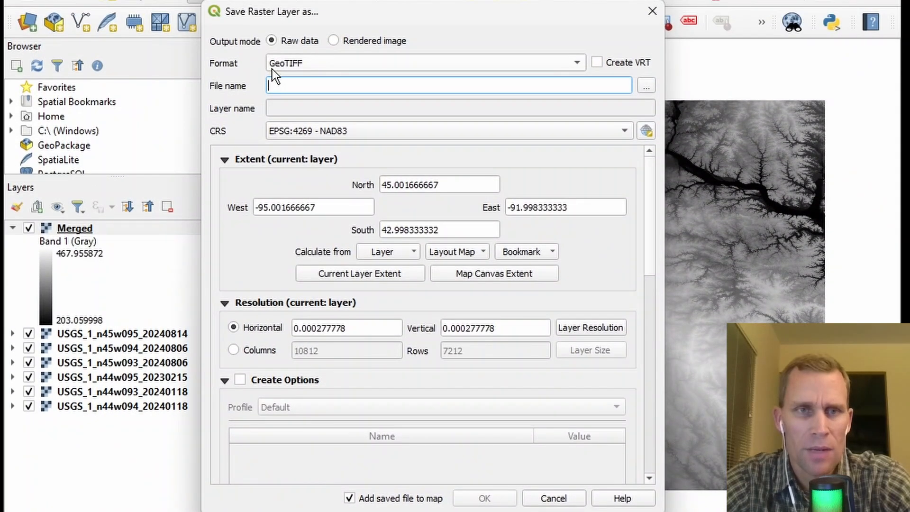
{"action": "left_click", "coordinate": [646, 86]}
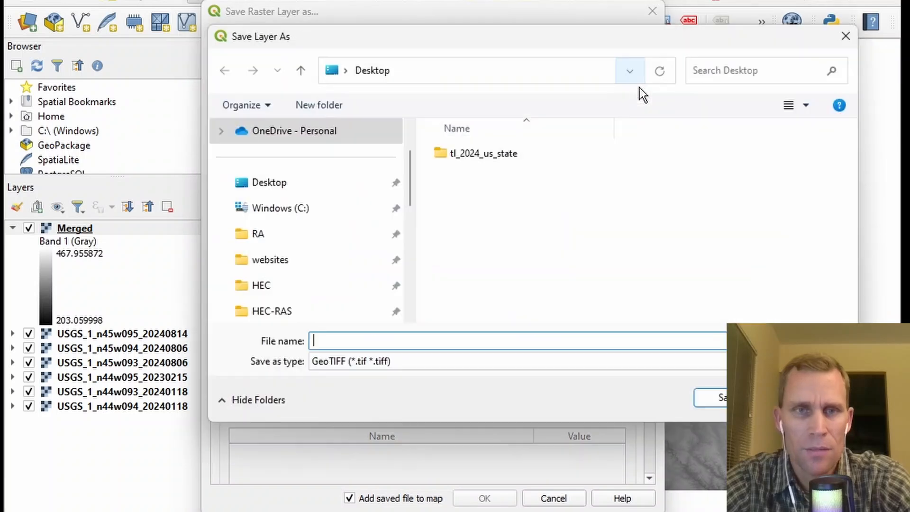
{"action": "left_click_drag", "start_coordinate": [545, 41], "coordinate": [415, 49]}
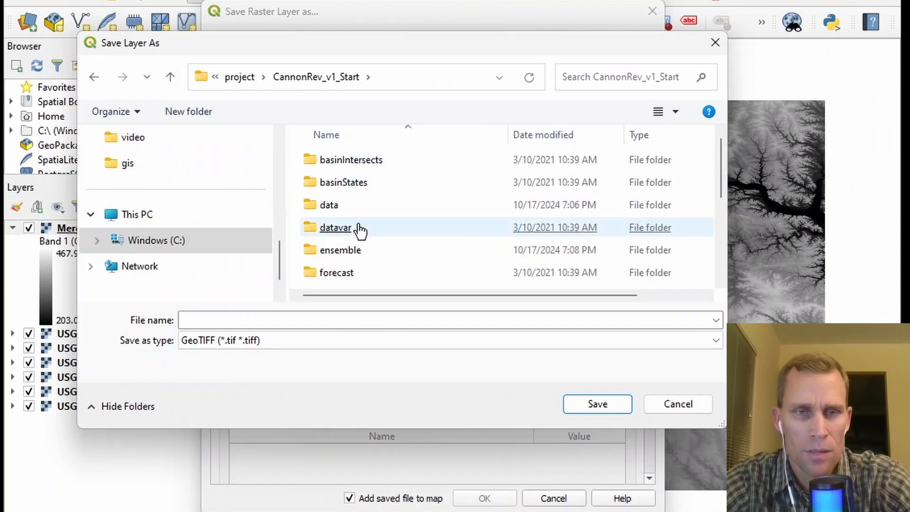
{"action": "scroll", "coordinate": [360, 232], "scroll_direction": "down", "scroll_amount": 1}
{"action": "scroll", "coordinate": [362, 232], "scroll_direction": "down", "scroll_amount": 1}
{"action": "double_click", "coordinate": [330, 186]}
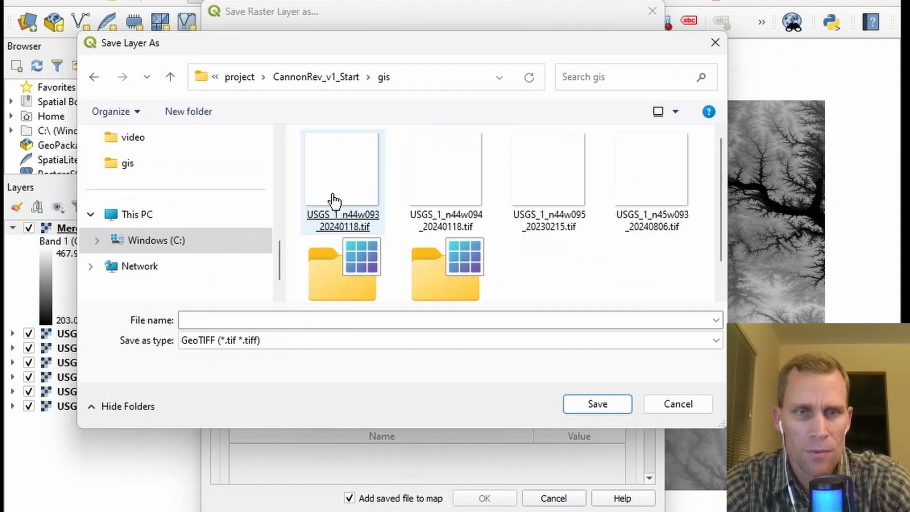
{"action": "left_click", "coordinate": [345, 321]}
{"action": "type", "text": "dem.tif"}
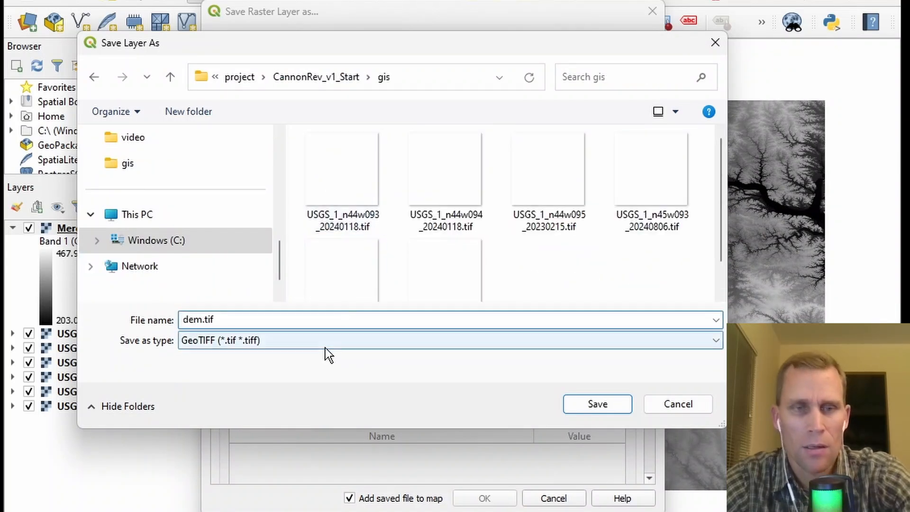
{"action": "left_click", "coordinate": [596, 404]}
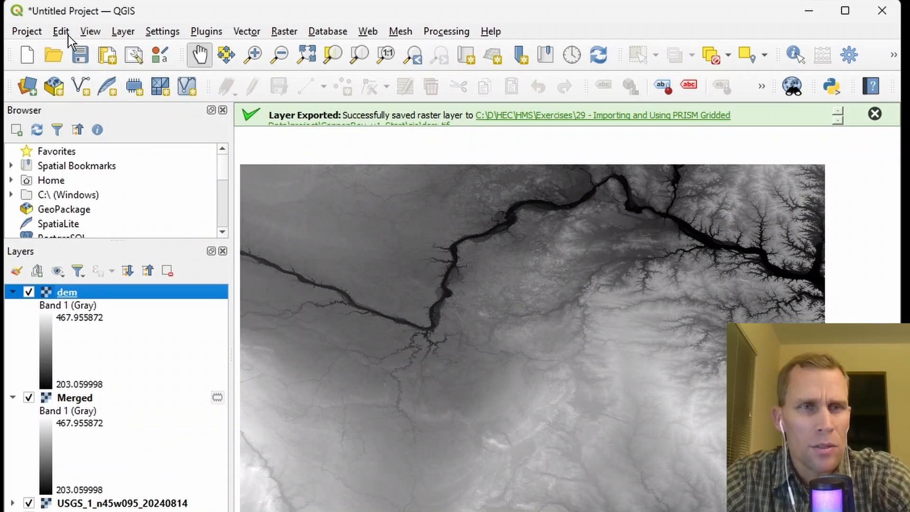
- Add watershed_boundary.shp from the gis folder as a vector layer and close the data source dialog
{"action": "left_click", "coordinate": [119, 31]}
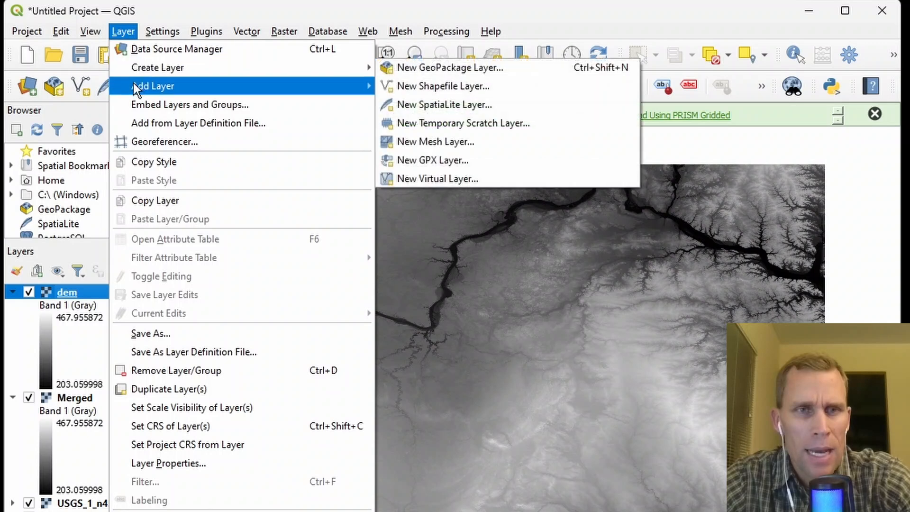
{"action": "mouse_move", "coordinate": [312, 86]}
{"action": "left_click", "coordinate": [424, 87]}
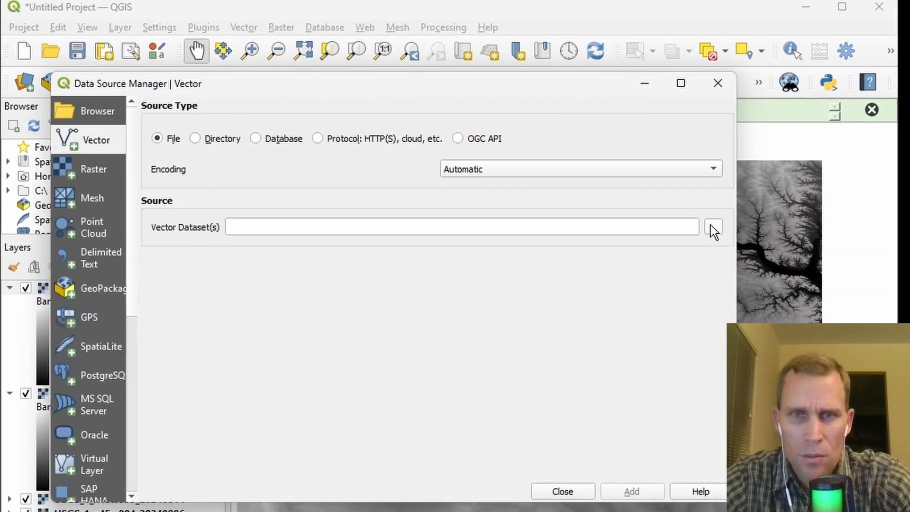
{"action": "left_click", "coordinate": [711, 228]}
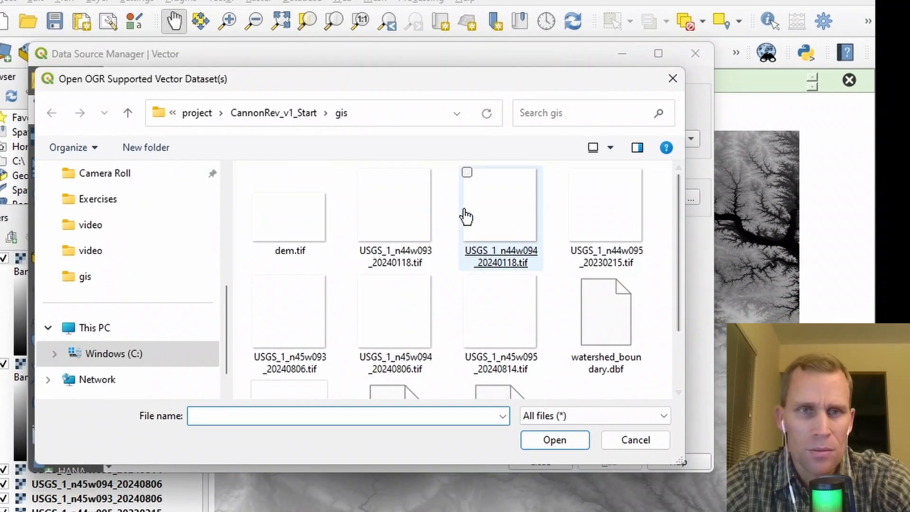
{"action": "left_click", "coordinate": [613, 154]}
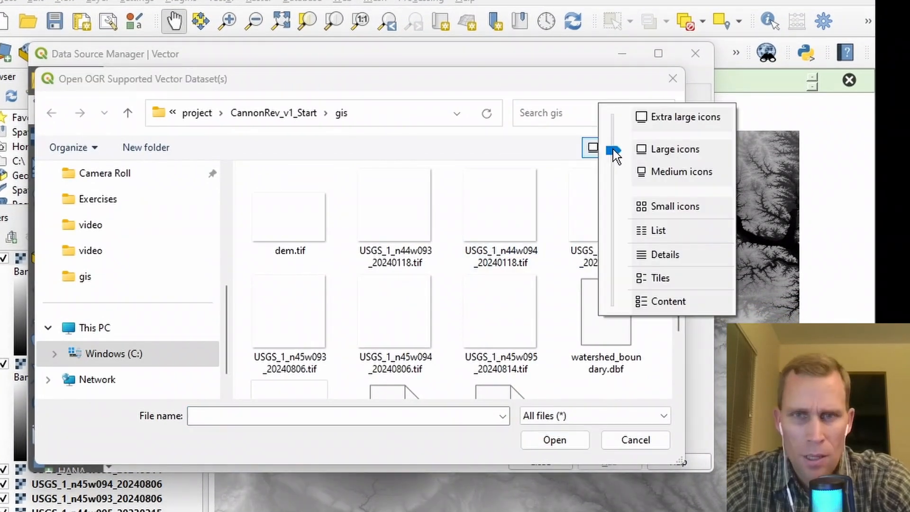
{"action": "left_click", "coordinate": [668, 256]}
{"action": "left_click_drag", "start_coordinate": [680, 462], "coordinate": [757, 509]}
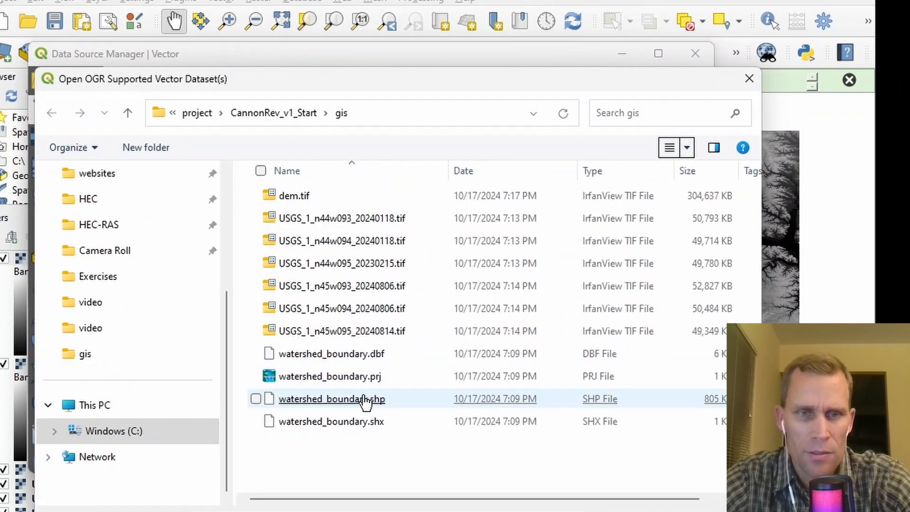
{"action": "double_click", "coordinate": [330, 399]}
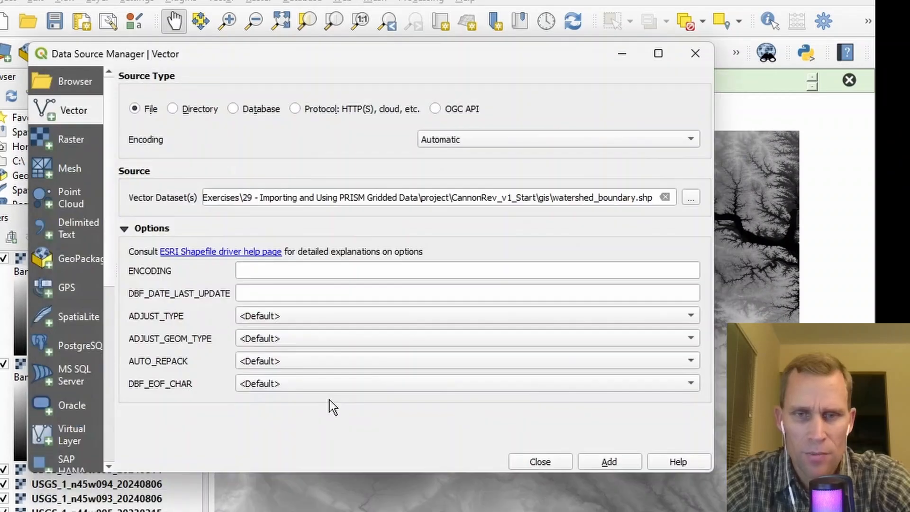
{"action": "left_click", "coordinate": [593, 464]}
{"action": "left_click", "coordinate": [542, 461]}
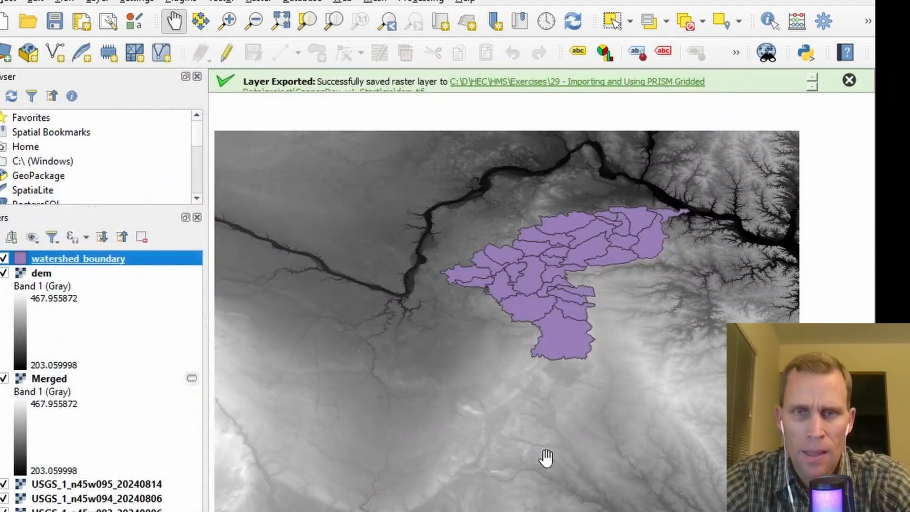
- Start a new shapefile layer and set its output file to watershed_boundary_plus_buffer.shp in the project's gis folder
{"action": "left_click_drag", "start_coordinate": [666, 303], "coordinate": [614, 327]}
{"action": "scroll", "coordinate": [575, 276], "scroll_direction": "up", "scroll_amount": 1}
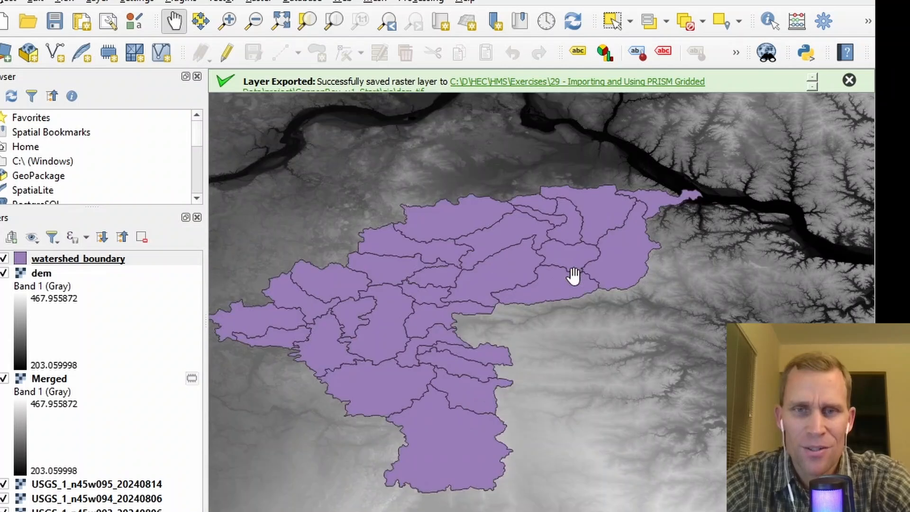
{"action": "scroll", "coordinate": [574, 276], "scroll_direction": "down", "scroll_amount": 1}
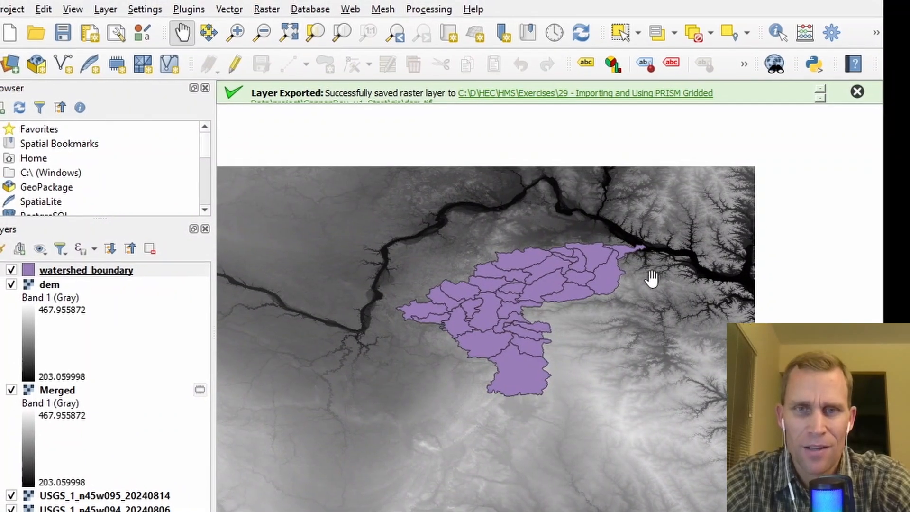
{"action": "scroll", "coordinate": [617, 313], "scroll_direction": "up", "scroll_amount": 1}
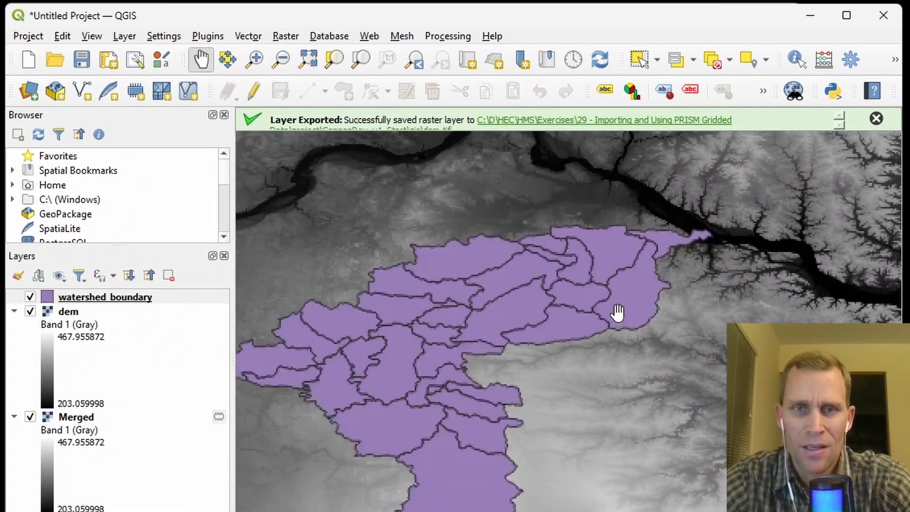
{"action": "left_click_drag", "start_coordinate": [635, 368], "coordinate": [682, 379]}
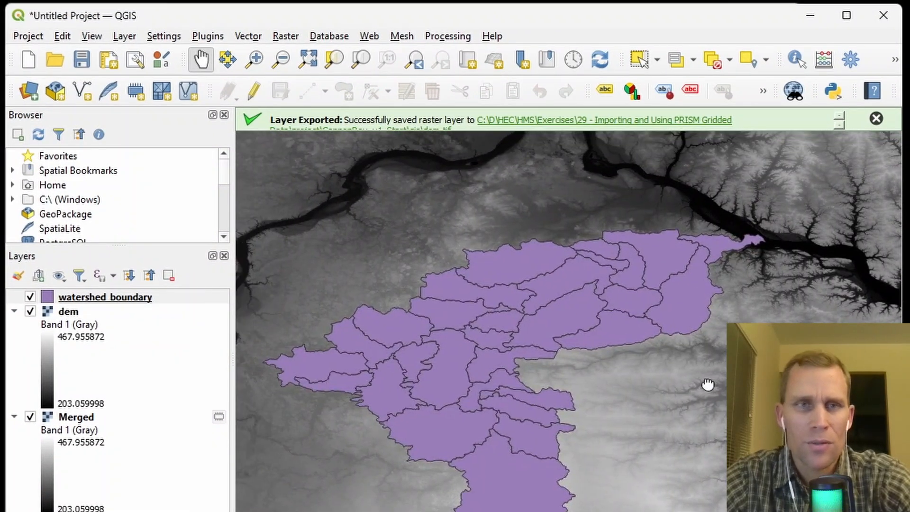
{"action": "left_click", "coordinate": [92, 37]}
{"action": "mouse_move", "coordinate": [118, 38]}
{"action": "mouse_move", "coordinate": [147, 74]}
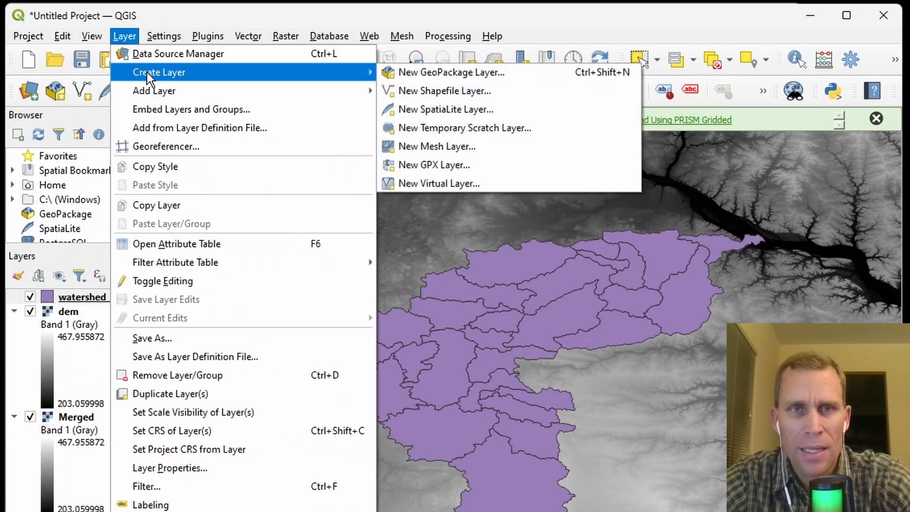
{"action": "left_click", "coordinate": [444, 92]}
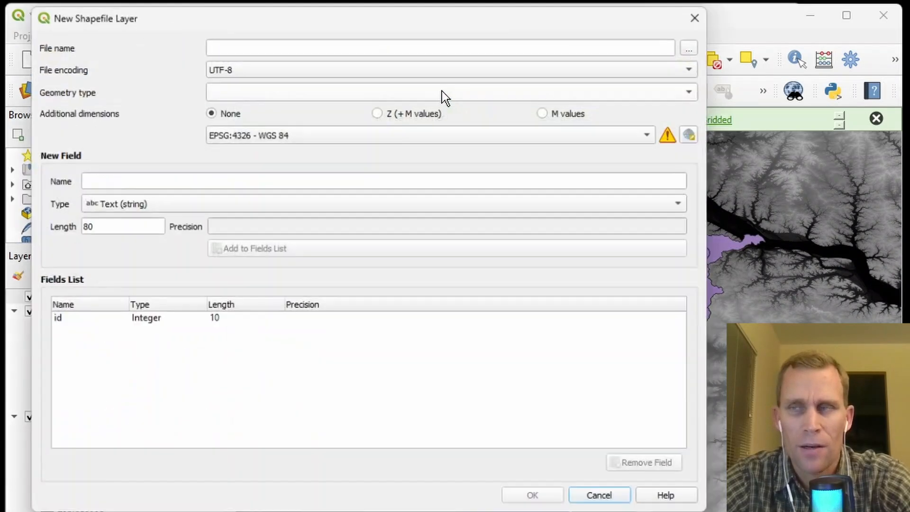
{"action": "left_click", "coordinate": [701, 41]}
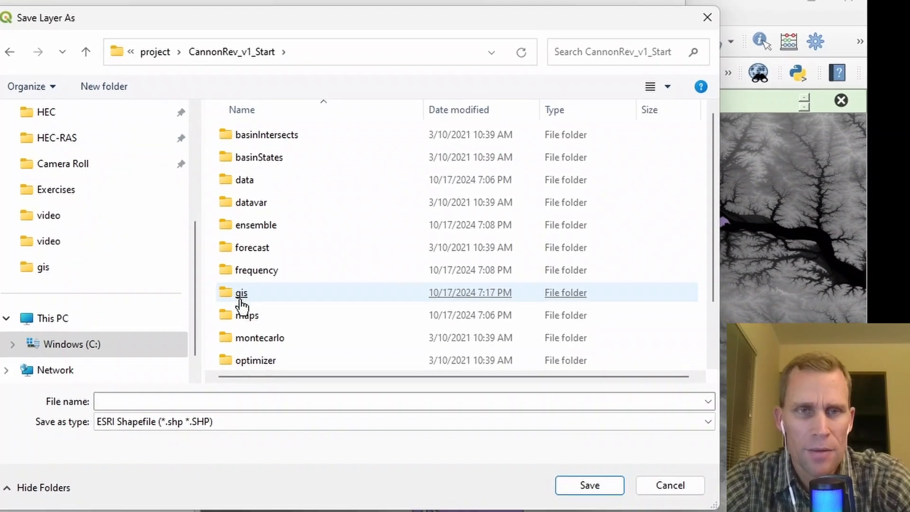
{"action": "double_click", "coordinate": [241, 299]}
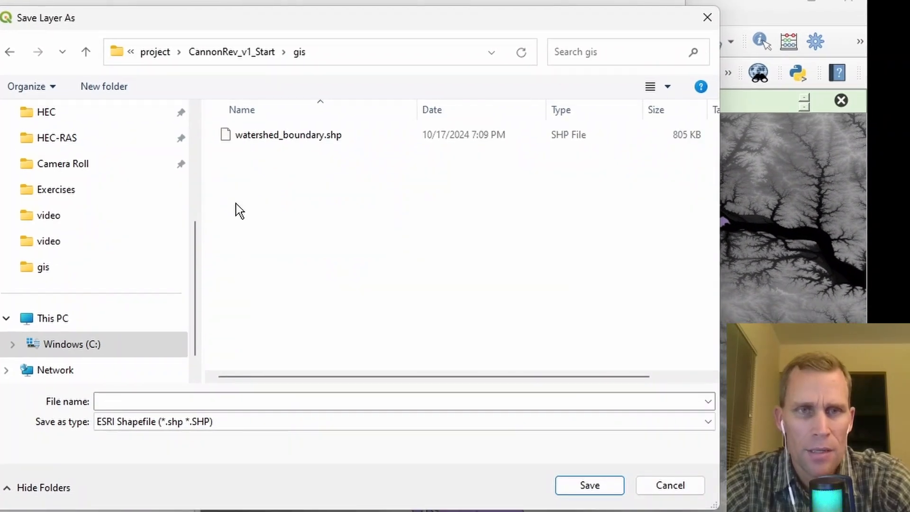
{"action": "left_click", "coordinate": [322, 398]}
{"action": "type", "text": "watershed_boundary_plus_buffer.shp"}
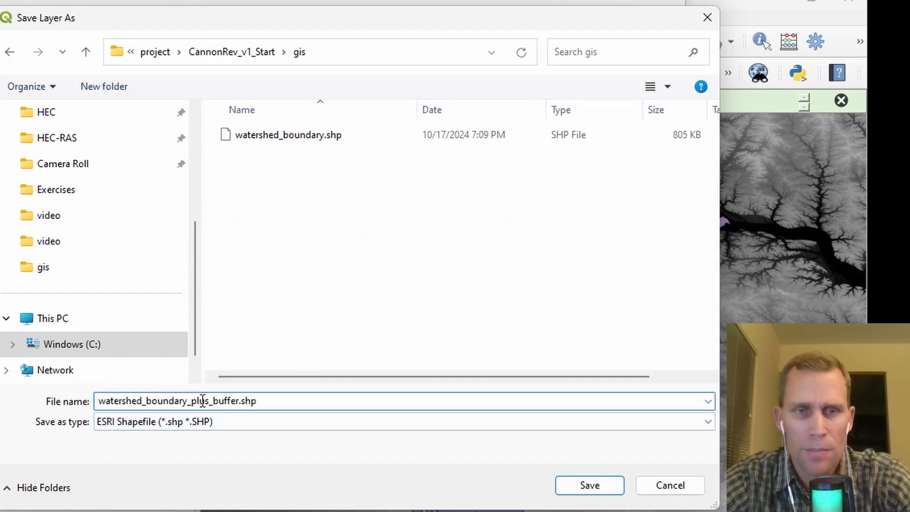
{"action": "left_click", "coordinate": [582, 485]}
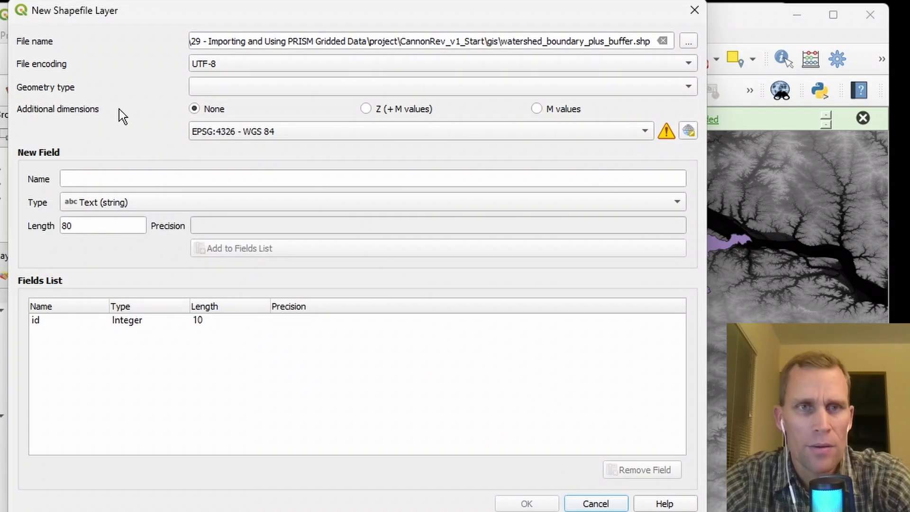
- Set the new shapefile's geometry type to Polygon and create the layer
{"action": "left_click", "coordinate": [226, 92]}
{"action": "left_click", "coordinate": [237, 154]}
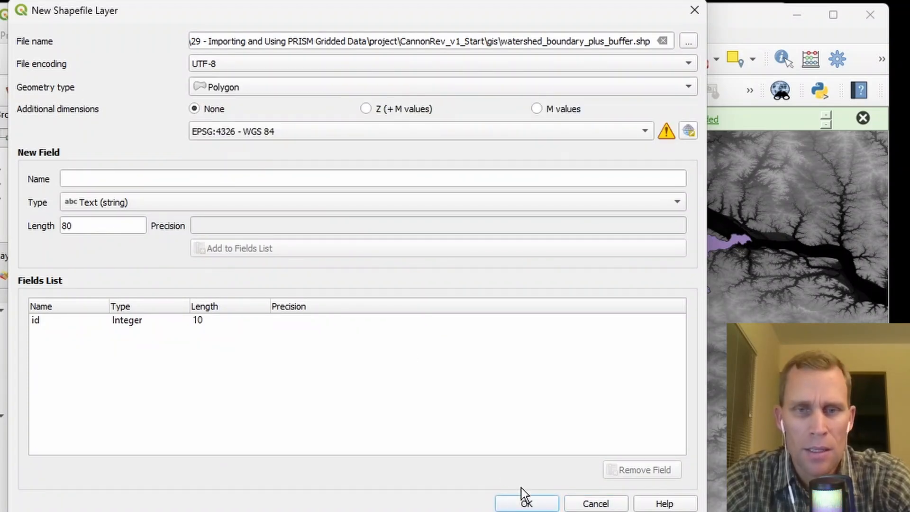
{"action": "left_click", "coordinate": [526, 502]}
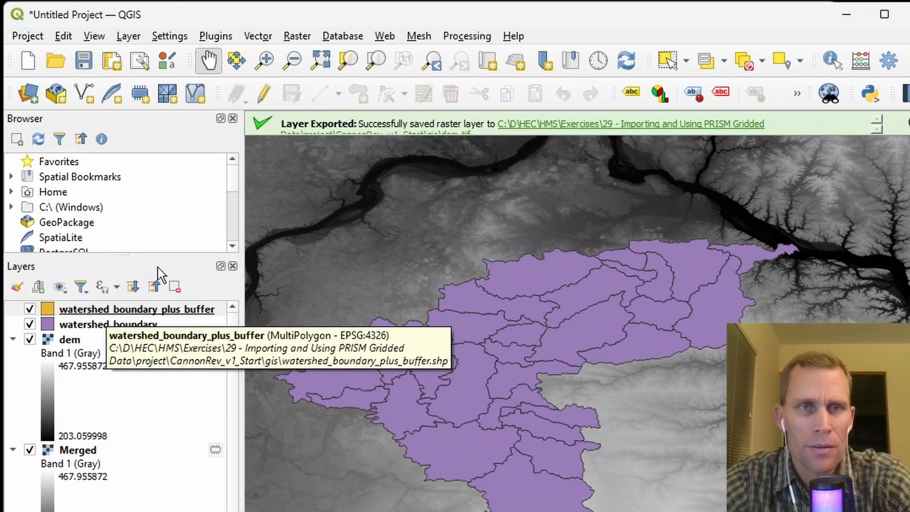
- Digitize a polygon with id 1 in the watershed_boundary_plus_buffer layer, enclosing the whole watershed with a margin on all sides
{"action": "left_click", "coordinate": [153, 312]}
{"action": "left_click", "coordinate": [264, 97]}
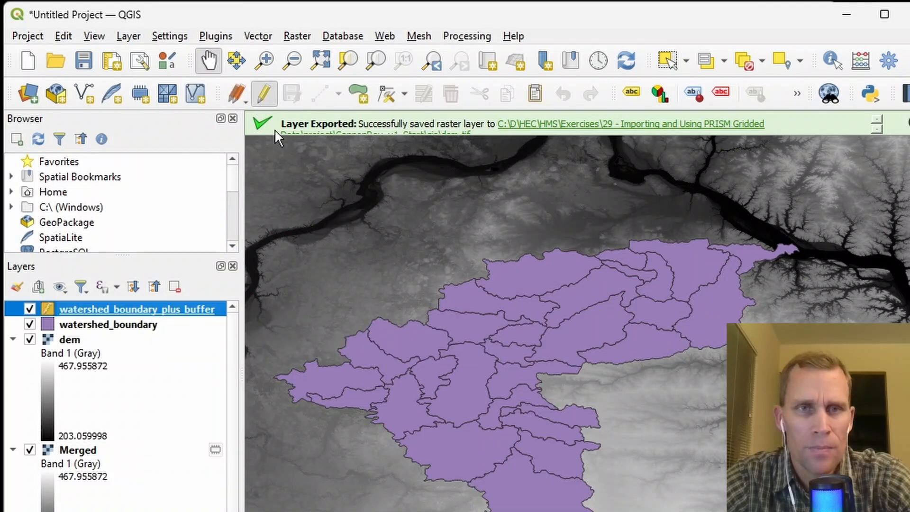
{"action": "left_click", "coordinate": [359, 95]}
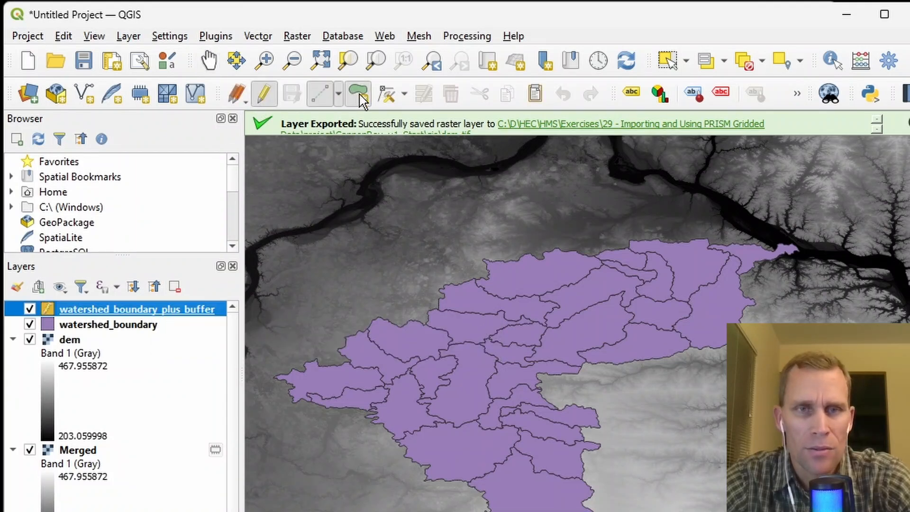
{"action": "left_click", "coordinate": [362, 305]}
{"action": "left_click", "coordinate": [473, 242]}
{"action": "left_click", "coordinate": [623, 217]}
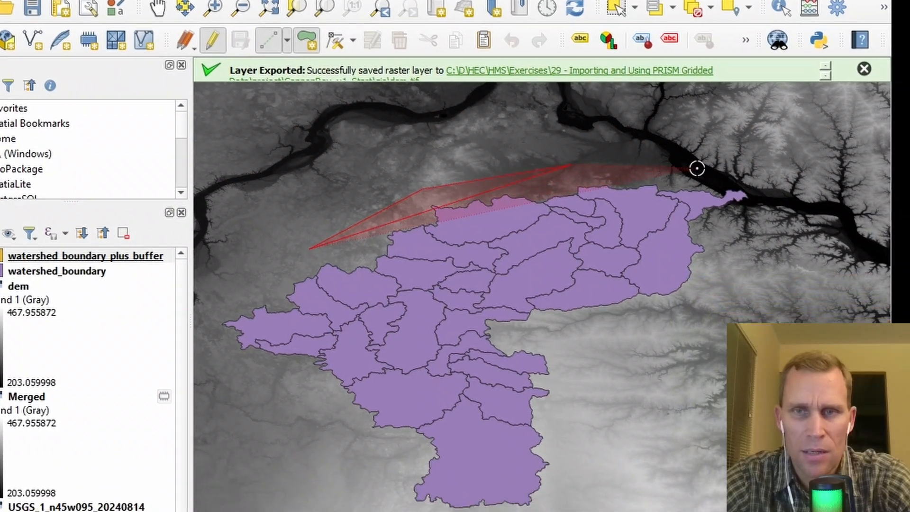
{"action": "left_click", "coordinate": [745, 167]}
{"action": "left_click", "coordinate": [770, 213]}
{"action": "left_click", "coordinate": [729, 245]}
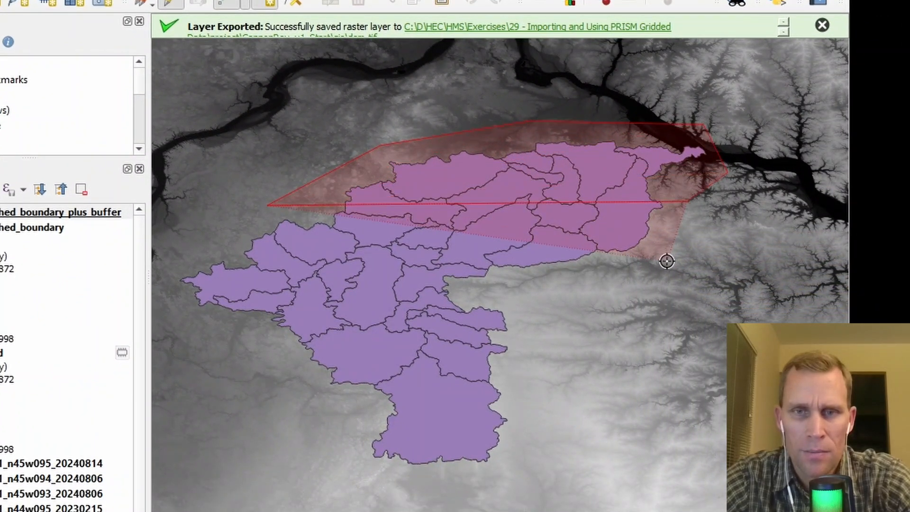
{"action": "left_click", "coordinate": [667, 261]}
{"action": "left_click", "coordinate": [533, 298]}
{"action": "left_click", "coordinate": [527, 420]}
{"action": "left_click", "coordinate": [497, 489]}
{"action": "left_click", "coordinate": [387, 487]}
{"action": "left_click", "coordinate": [361, 412]}
{"action": "left_click", "coordinate": [181, 313]}
{"action": "left_click", "coordinate": [169, 247]}
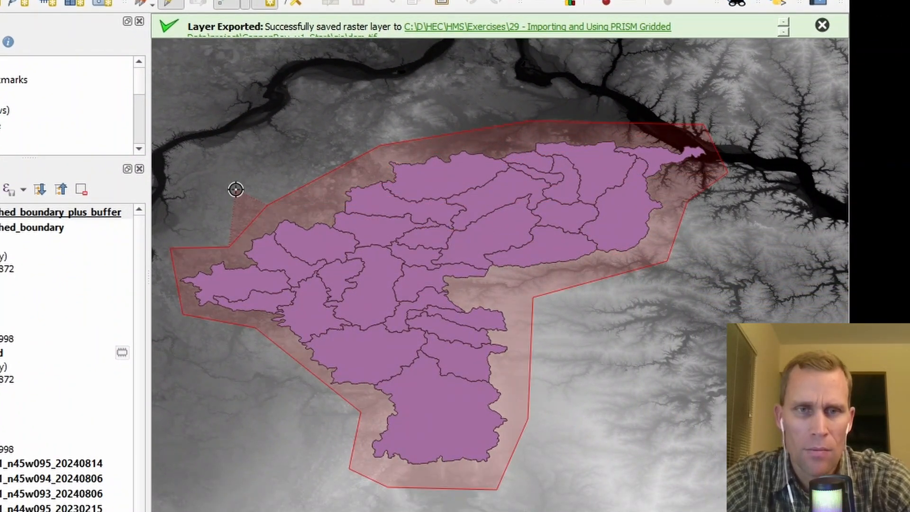
{"action": "right_click", "coordinate": [235, 189]}
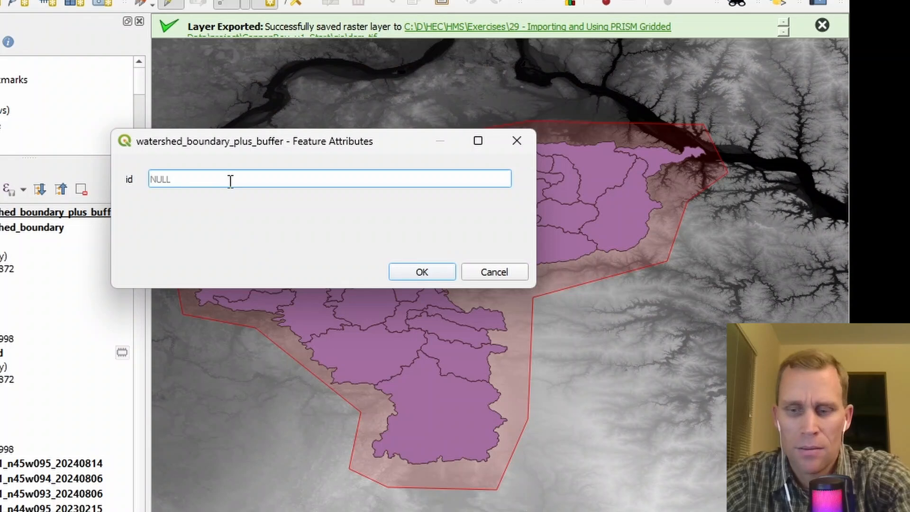
{"action": "type", "text": "1"}
{"action": "left_click", "coordinate": [419, 272]}
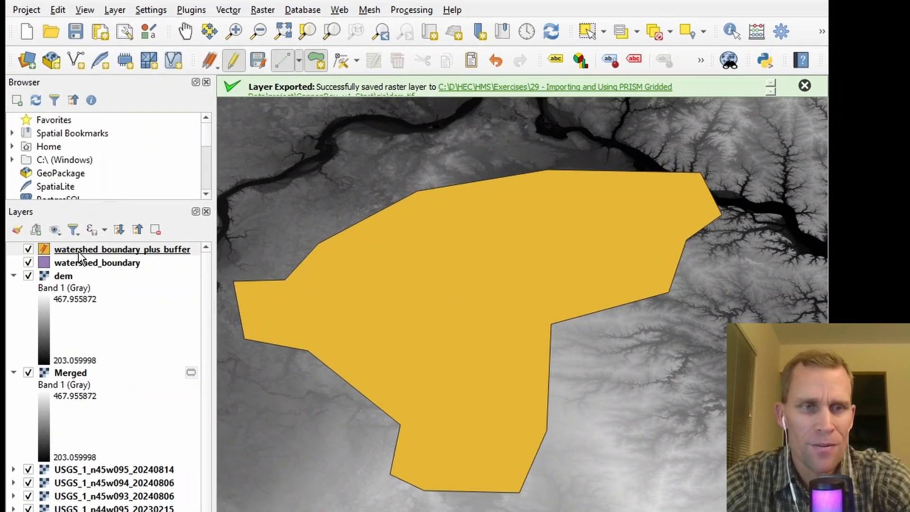
- Move the watershed_boundary_plus_buffer layer beneath watershed_boundary, and switch to the gis folder in File Explorer
{"action": "left_click_drag", "start_coordinate": [80, 254], "coordinate": [91, 264]}
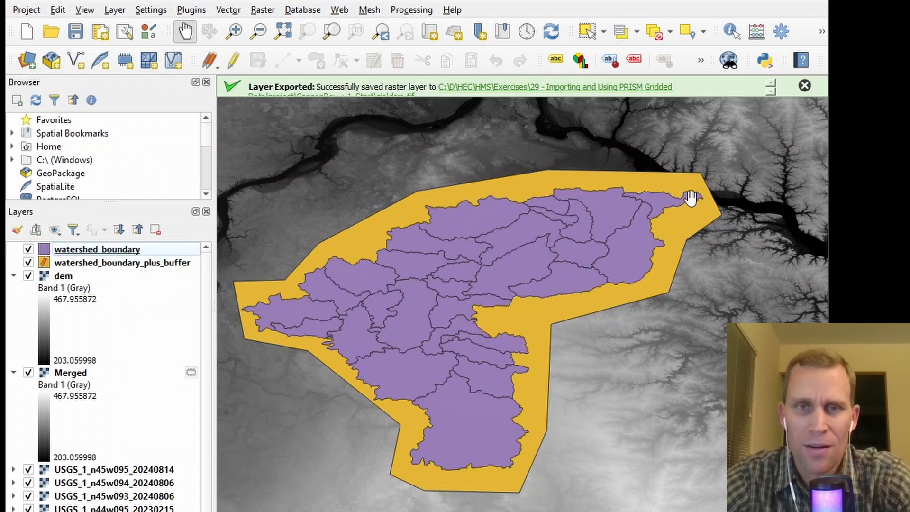
{"action": "key", "text": "alt+Tab"}
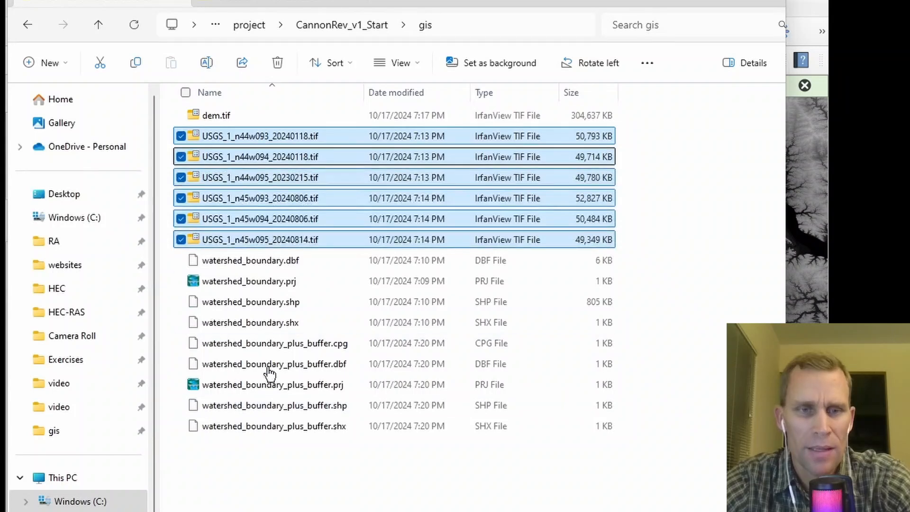
- Review the buffer shapefile's files in the gis folder, and compare the buffered polygon with the terrain extent in QGIS
{"action": "left_click", "coordinate": [290, 479]}
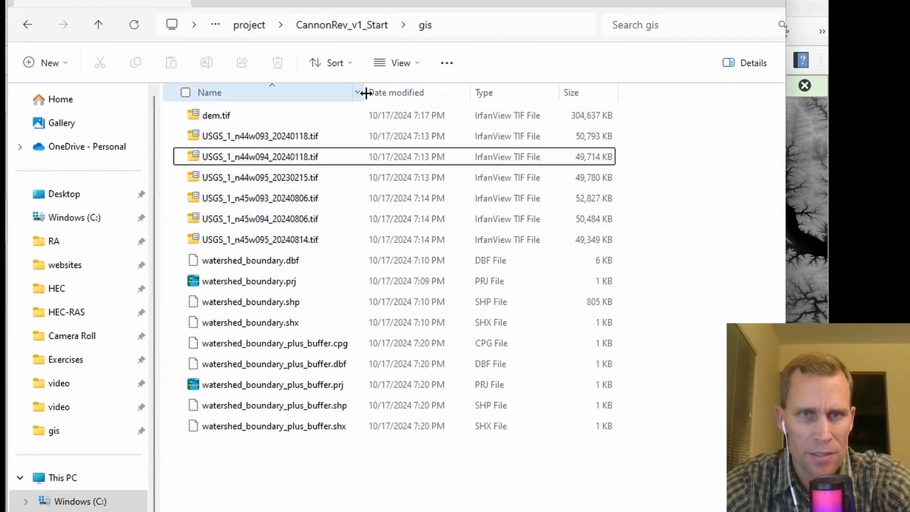
{"action": "left_click_drag", "start_coordinate": [362, 92], "coordinate": [407, 93]}
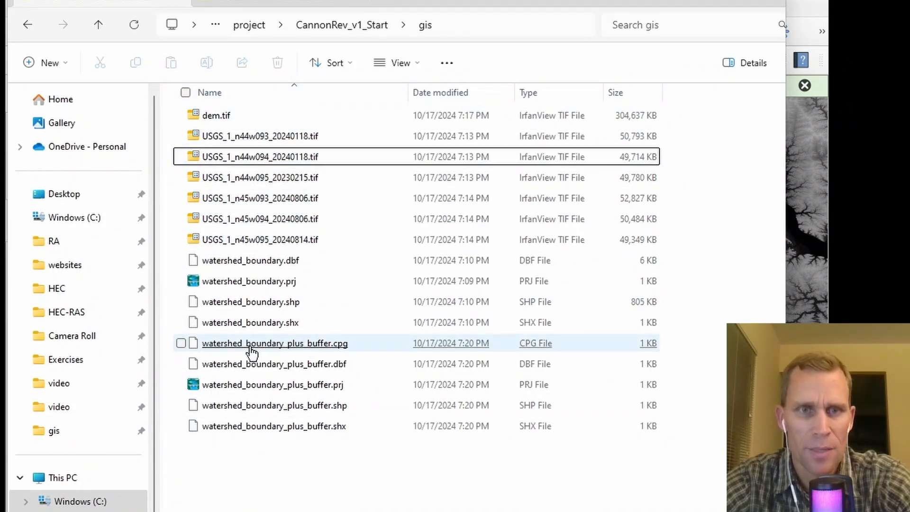
{"action": "key", "text": "alt+Tab"}
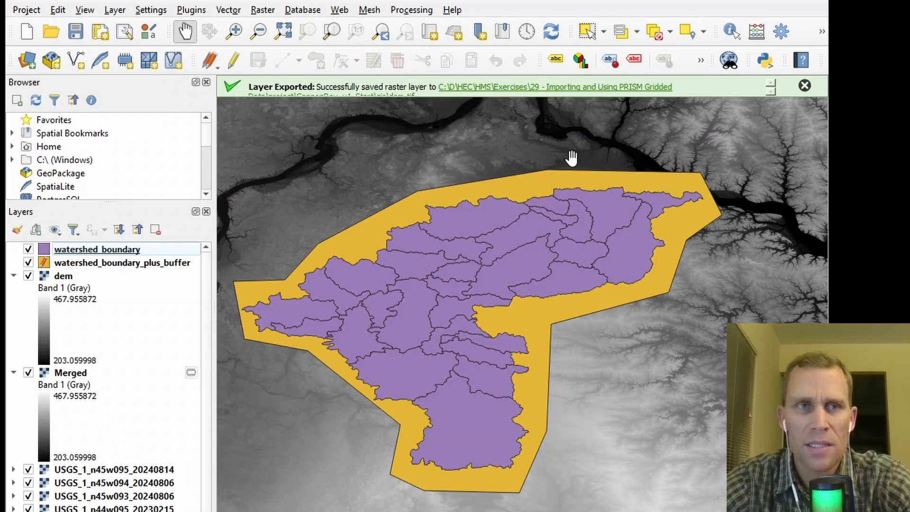
{"action": "scroll", "coordinate": [428, 269], "scroll_direction": "down", "scroll_amount": 2}
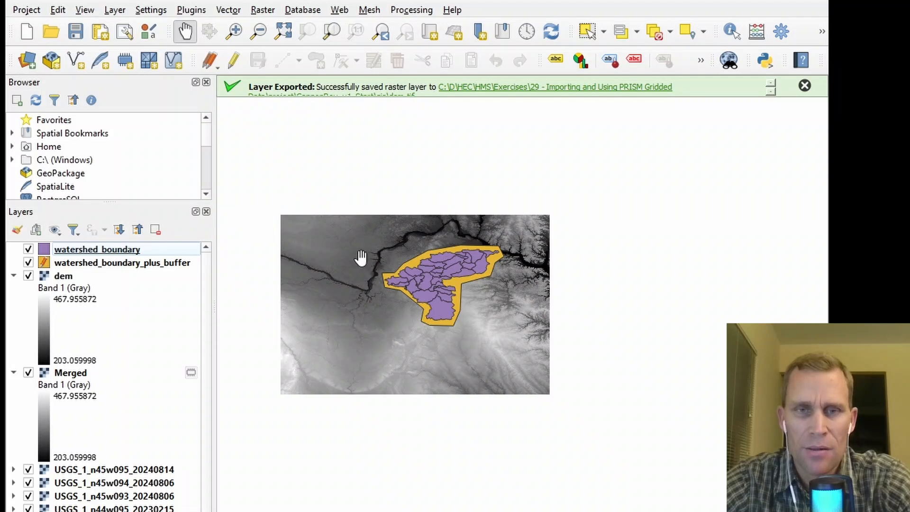
{"action": "scroll", "coordinate": [447, 274], "scroll_direction": "up", "scroll_amount": 1}
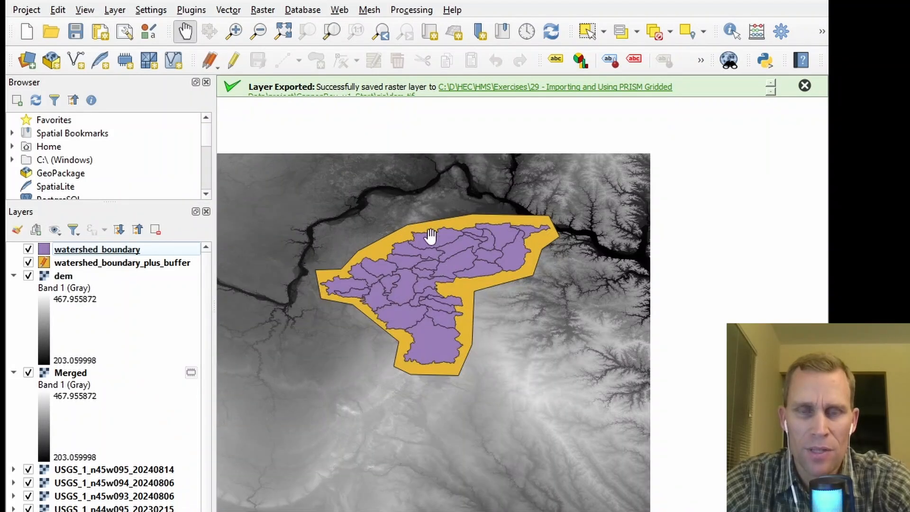
{"action": "scroll", "coordinate": [530, 320], "scroll_direction": "down", "scroll_amount": 1}
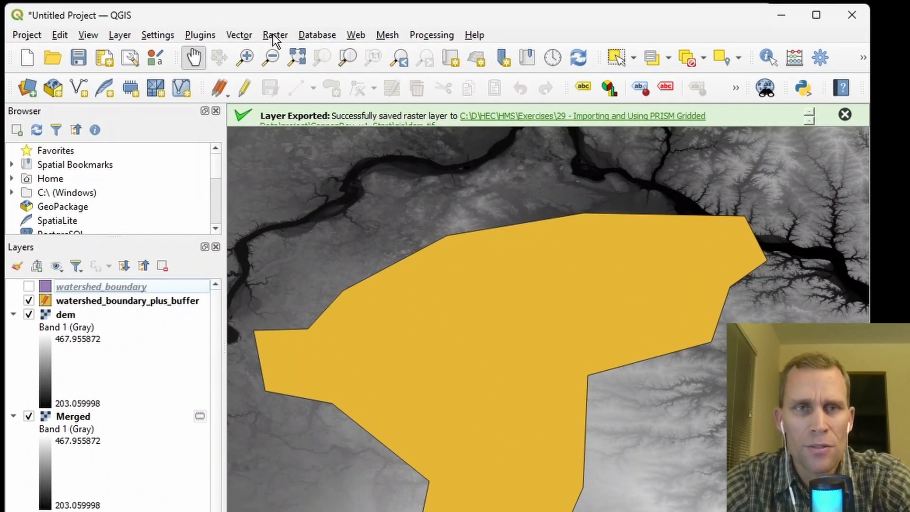
- Start Clip Raster by Mask Layer and set the input layer to dem.tif from the CannonRev_v1_Start project's gis folder
{"action": "left_click", "coordinate": [273, 35]}
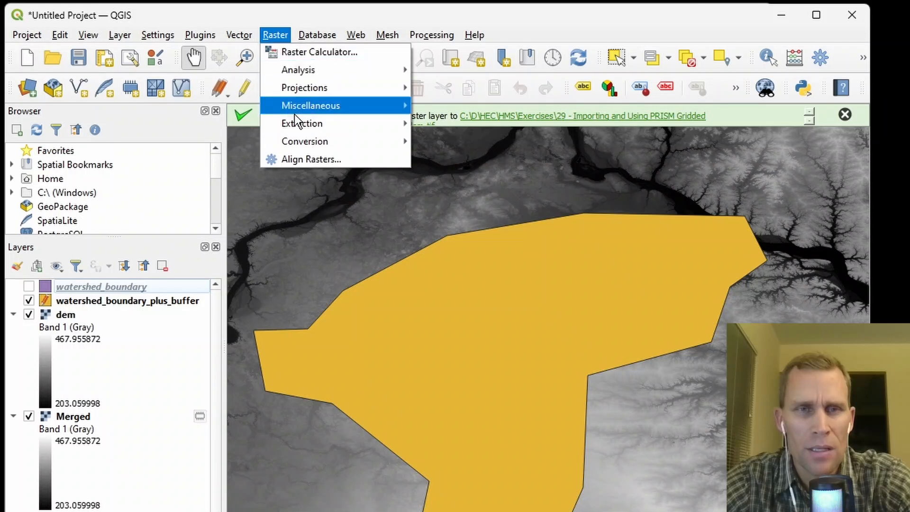
{"action": "mouse_move", "coordinate": [320, 124]}
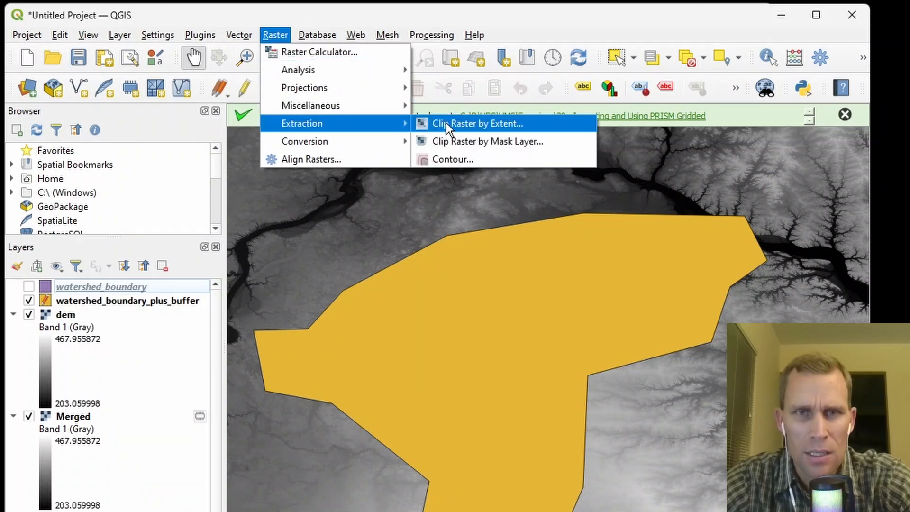
{"action": "left_click", "coordinate": [464, 141]}
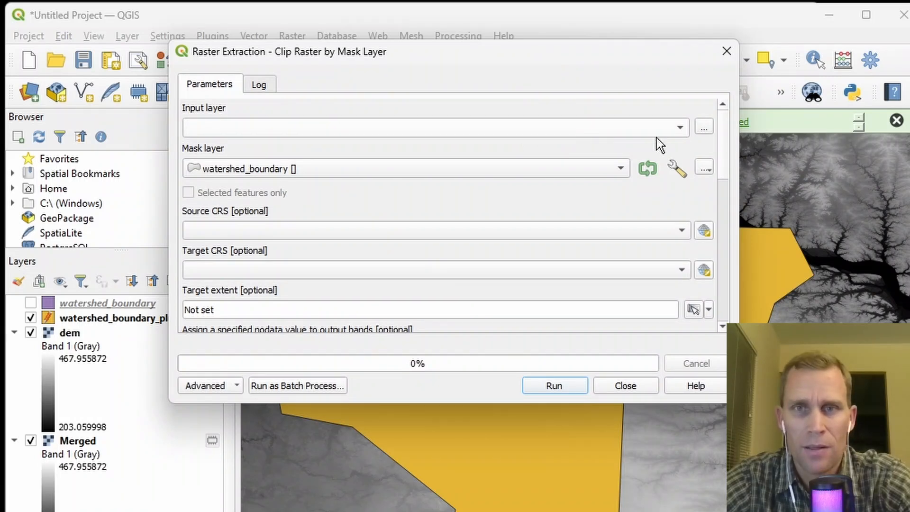
{"action": "left_click", "coordinate": [702, 128]}
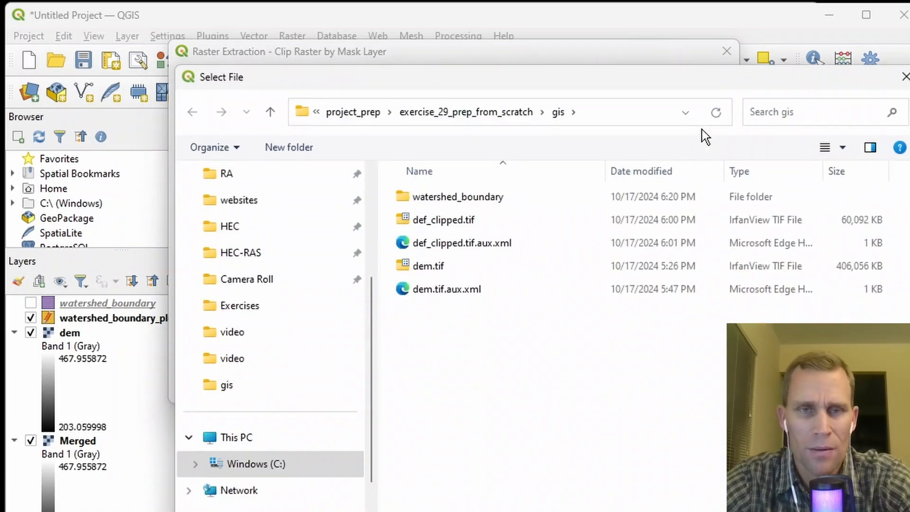
{"action": "double_click", "coordinate": [425, 365]}
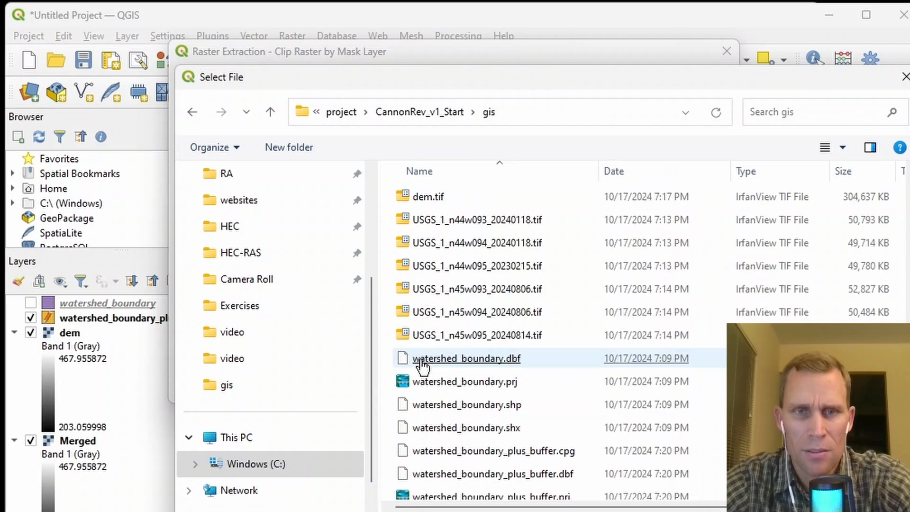
{"action": "scroll", "coordinate": [417, 357], "scroll_direction": "down", "scroll_amount": 1}
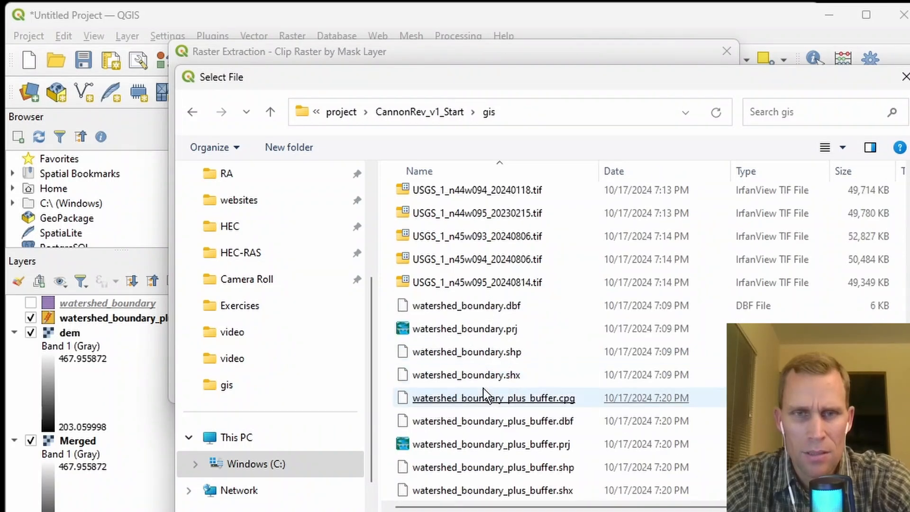
{"action": "scroll", "coordinate": [427, 397], "scroll_direction": "up", "scroll_amount": 1}
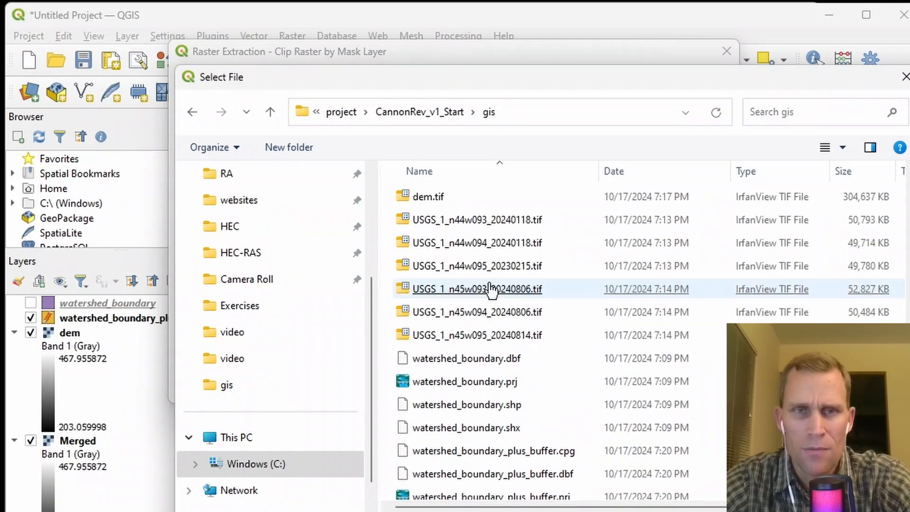
{"action": "double_click", "coordinate": [428, 199]}
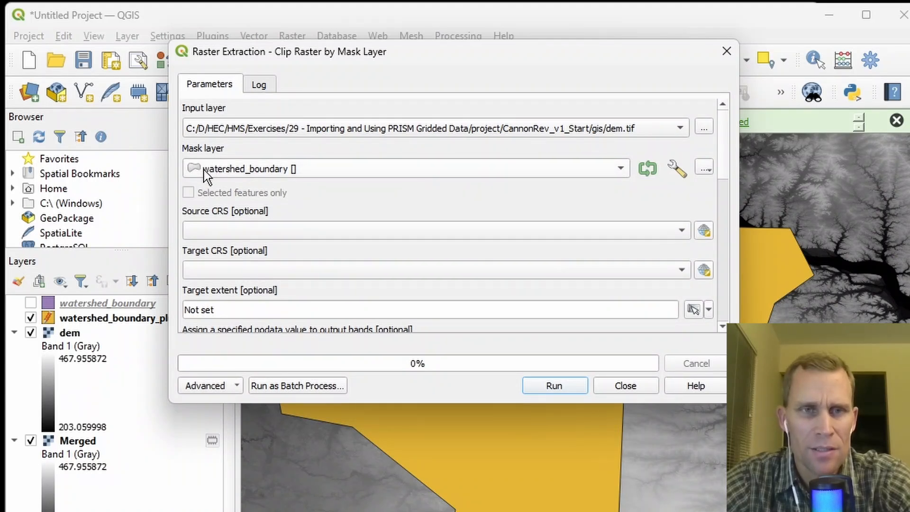
- Set the mask layer to watershed_boundary_plus_buffer, run the raster clip and close the dialog
{"action": "left_click", "coordinate": [426, 166]}
{"action": "left_click", "coordinate": [397, 180]}
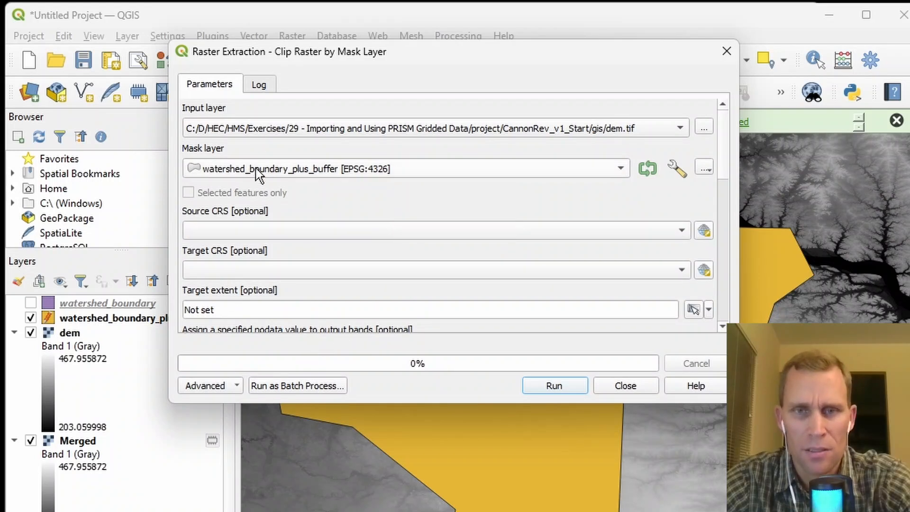
{"action": "left_click", "coordinate": [564, 386]}
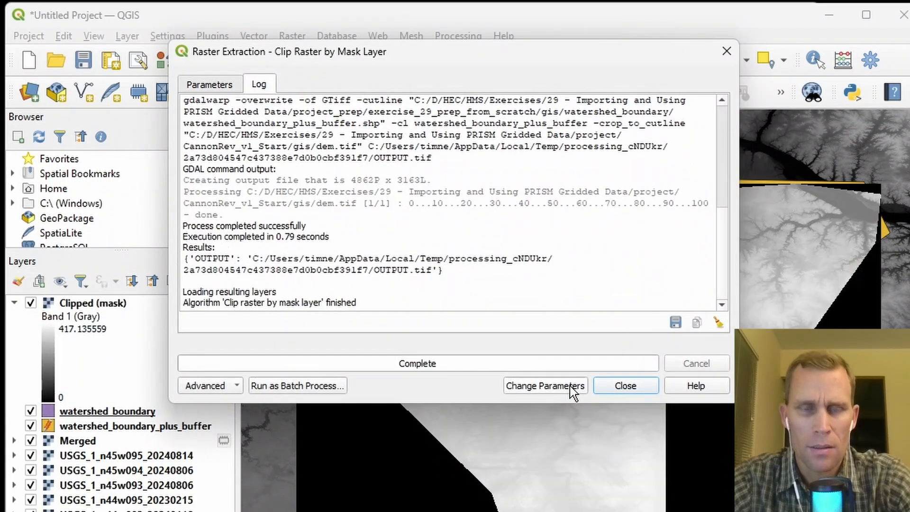
{"action": "left_click", "coordinate": [723, 56]}
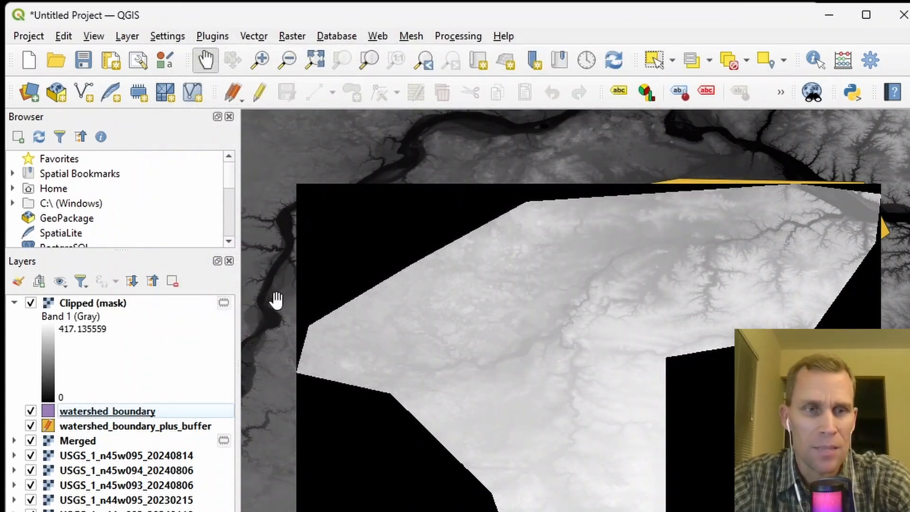
- Export the clipped raster layer as a GeoTIFF named dem_clipped.tif in the CannonRev_v1_Start gis folder
{"action": "right_click", "coordinate": [96, 304]}
{"action": "mouse_move", "coordinate": [145, 443]}
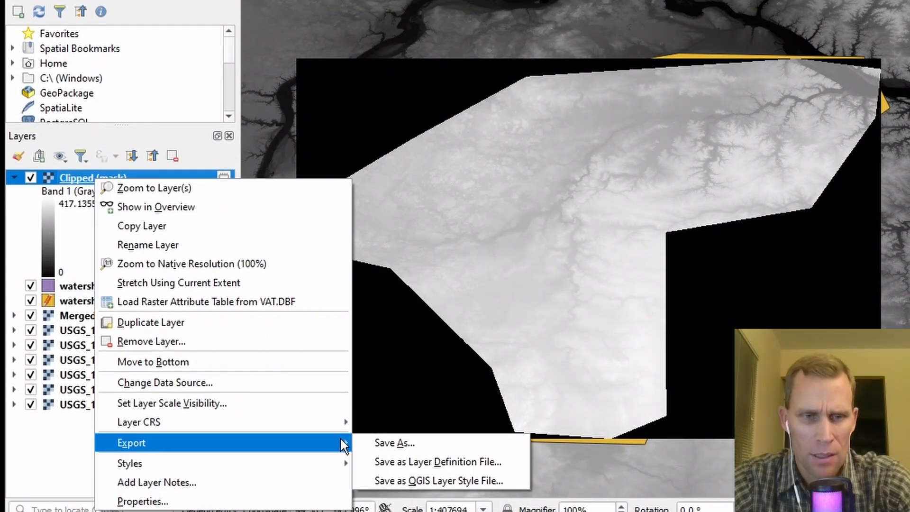
{"action": "left_click", "coordinate": [378, 444]}
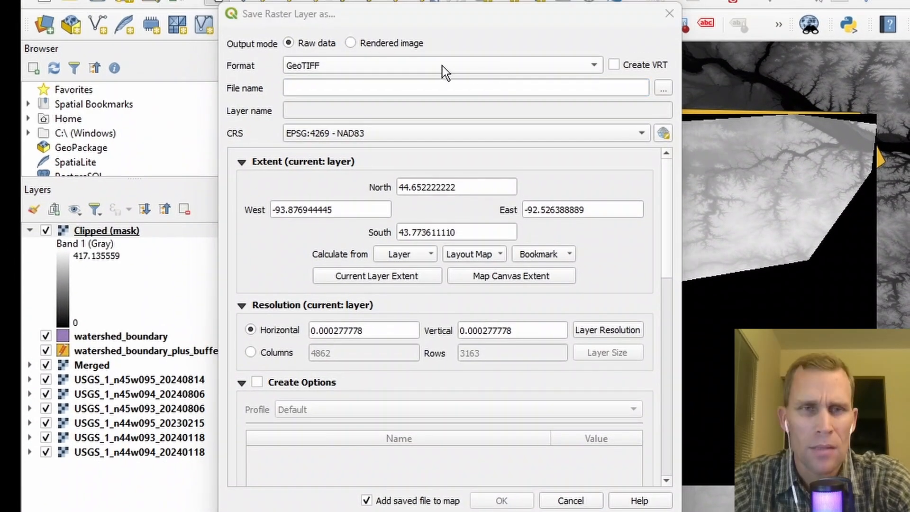
{"action": "left_click", "coordinate": [663, 89]}
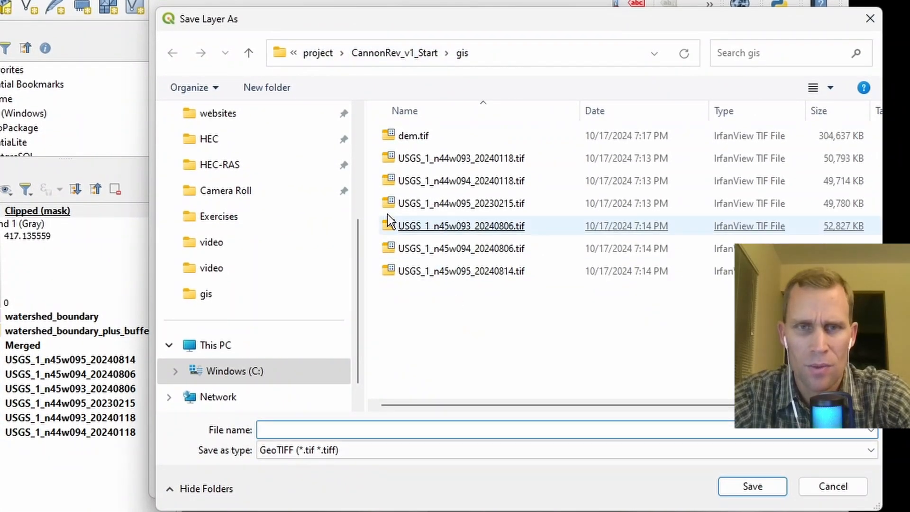
{"action": "type", "text": "dem_clipped.tif"}
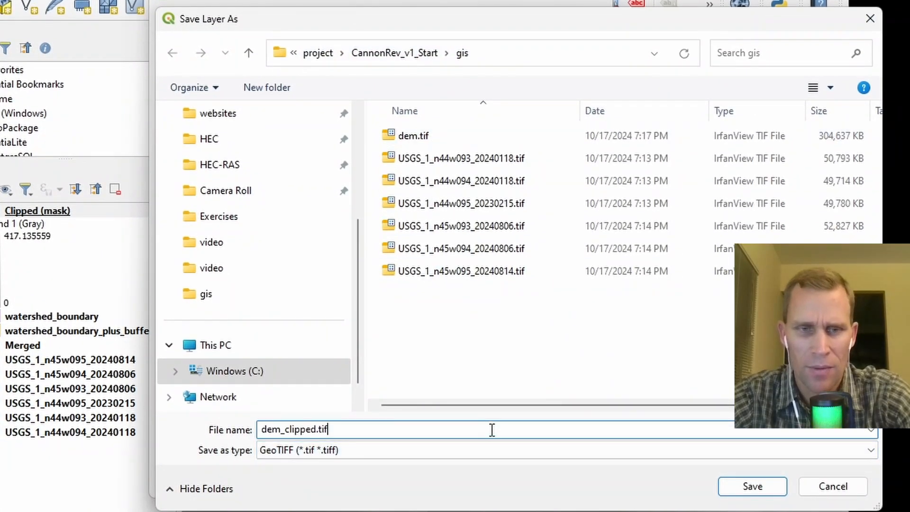
{"action": "left_click", "coordinate": [739, 484]}
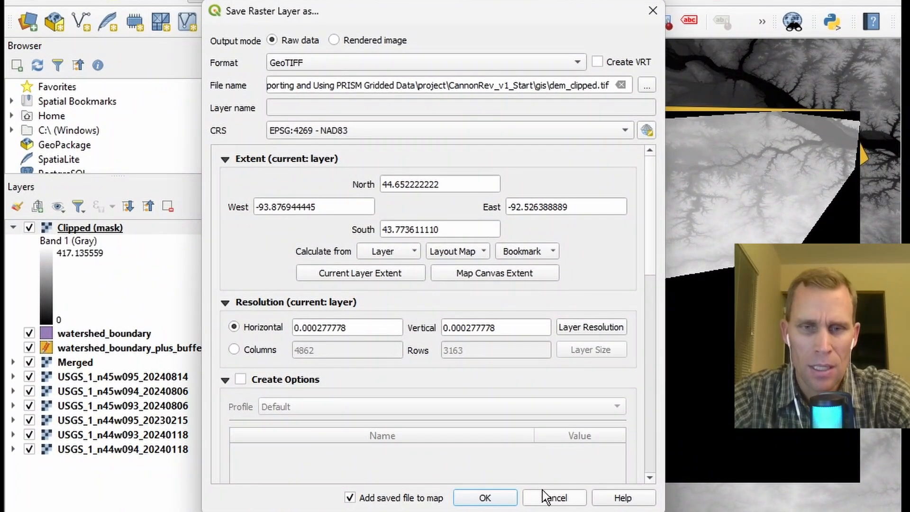
{"action": "left_click", "coordinate": [512, 497]}
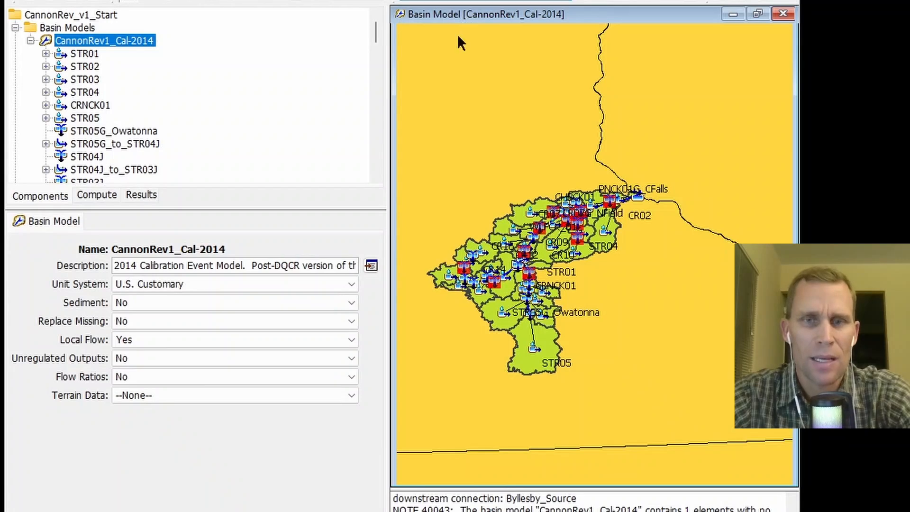
- Open a fresh HEC-HMS 4.12 window and start a new project named exercise_29
{"action": "scroll", "coordinate": [504, 121], "scroll_direction": "up", "scroll_amount": 1}
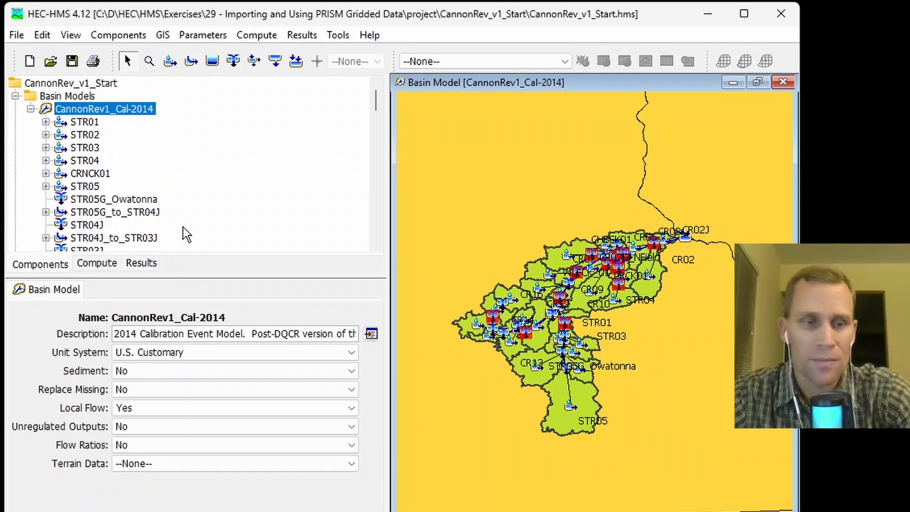
{"action": "key", "text": "super"}
{"action": "left_click", "coordinate": [286, 326]}
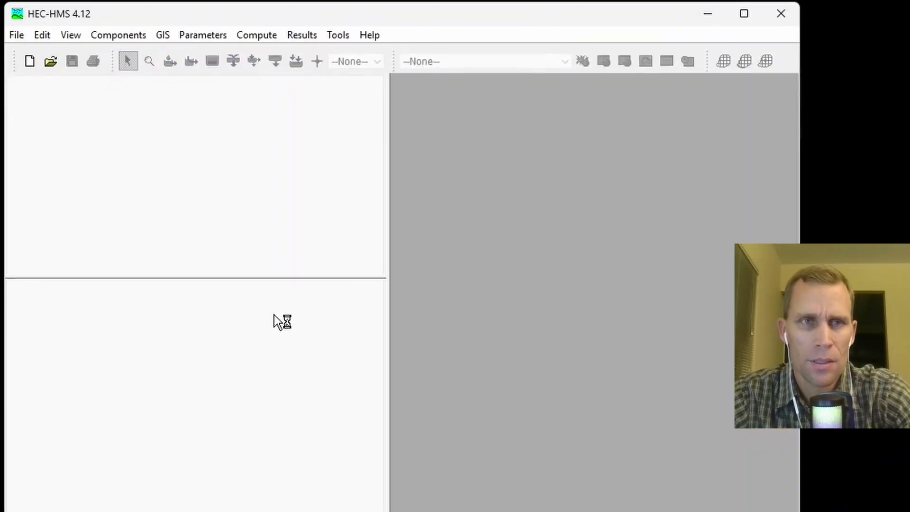
{"action": "left_click", "coordinate": [29, 62]}
{"action": "type", "text": "exercise_29"}
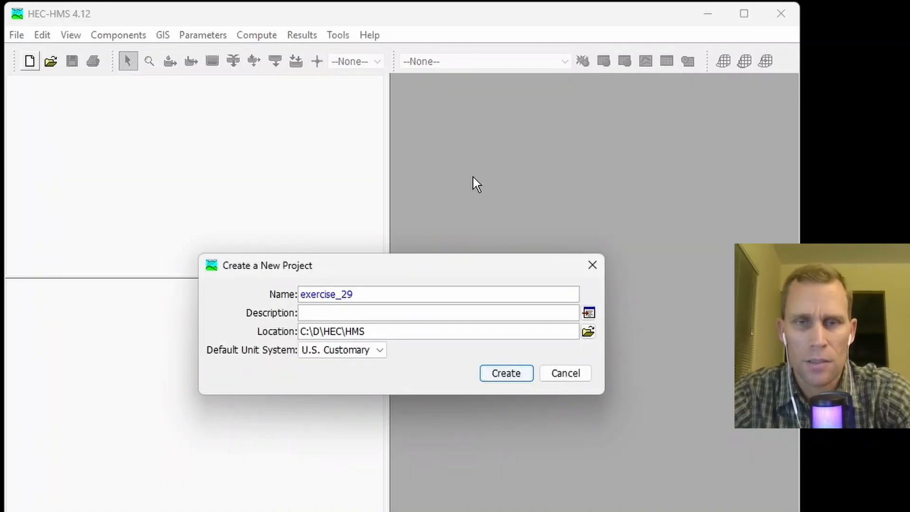
- Set the new project's location to a project_from_scratch folder inside the exercise 29 project folder and create the project
{"action": "left_click", "coordinate": [588, 331]}
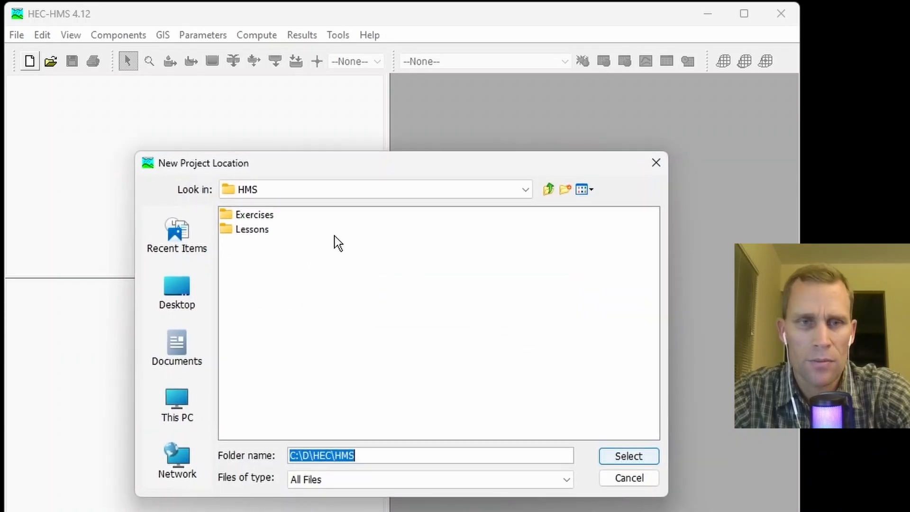
{"action": "double_click", "coordinate": [252, 218]}
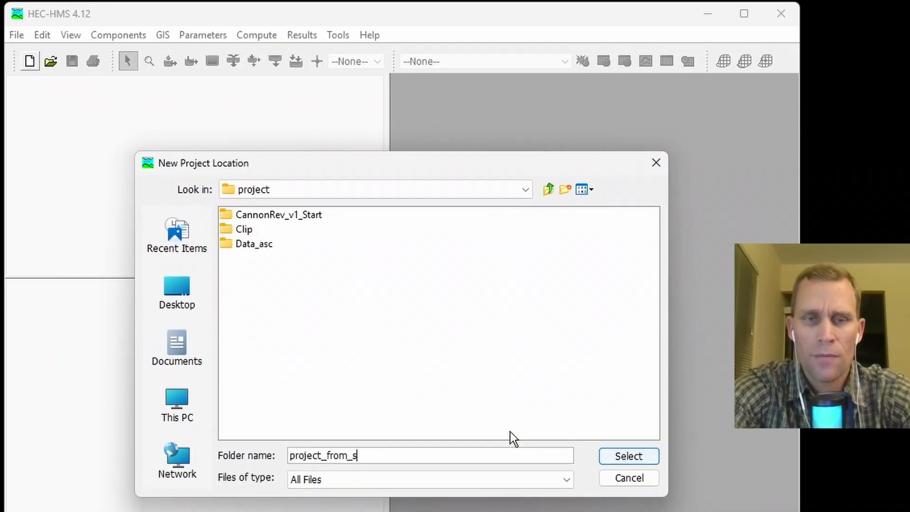
{"action": "type", "text": "ch"}
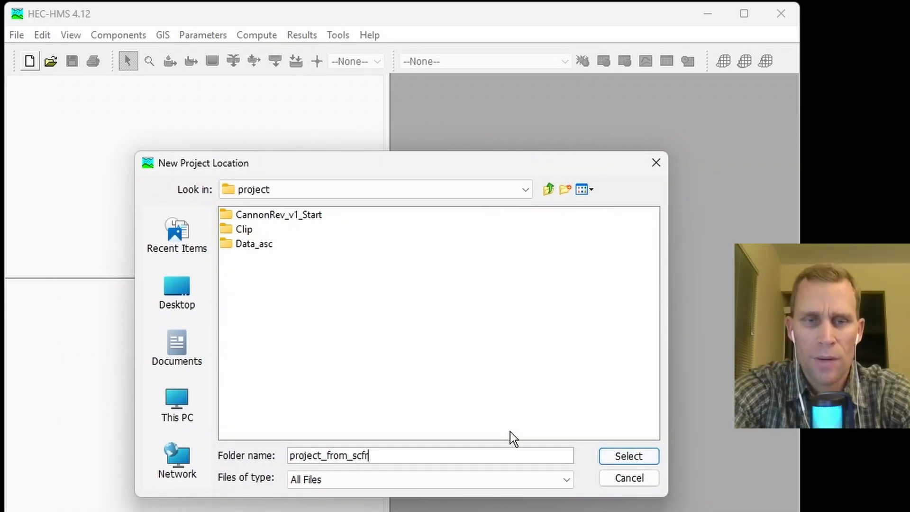
{"action": "key", "text": "BackSpace"}
{"action": "type", "text": "ratch"}
{"action": "left_click", "coordinate": [616, 456]}
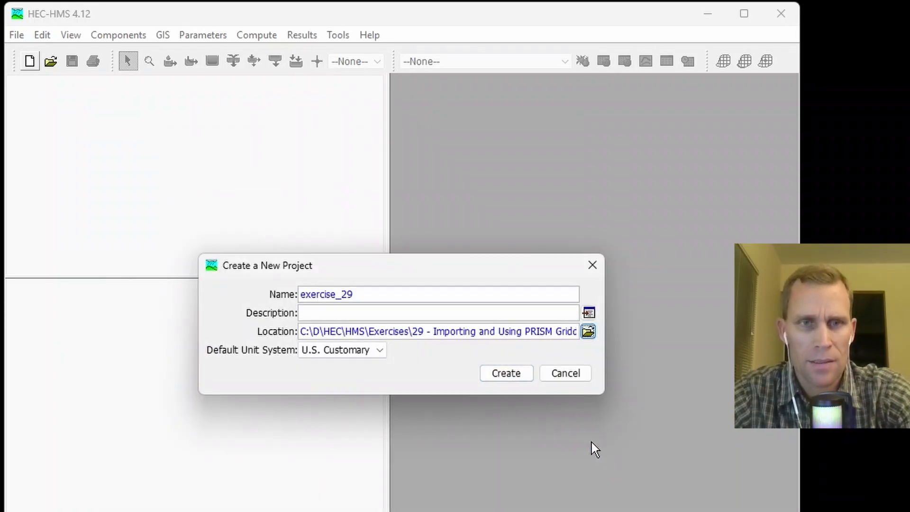
{"action": "left_click", "coordinate": [497, 372]}
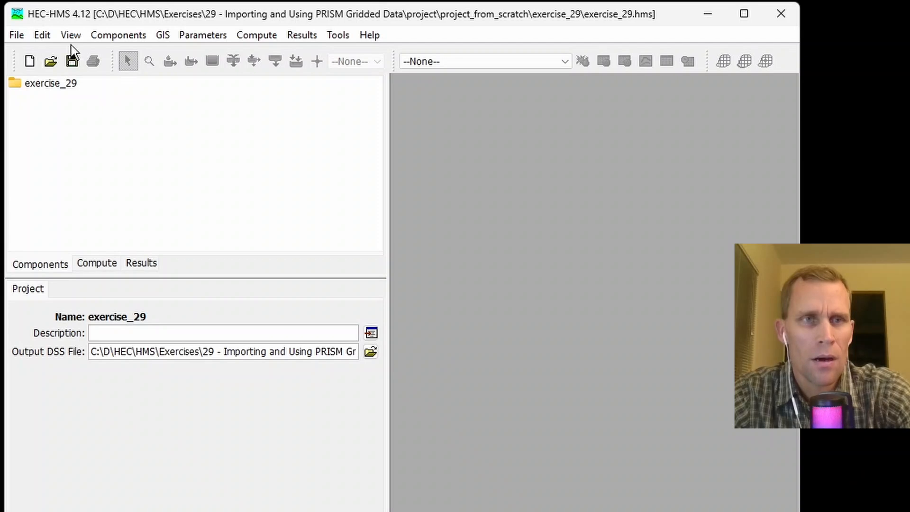
- Create a new basin model with the default name and expand the Basin Models folder in the project tree
{"action": "left_click", "coordinate": [102, 33]}
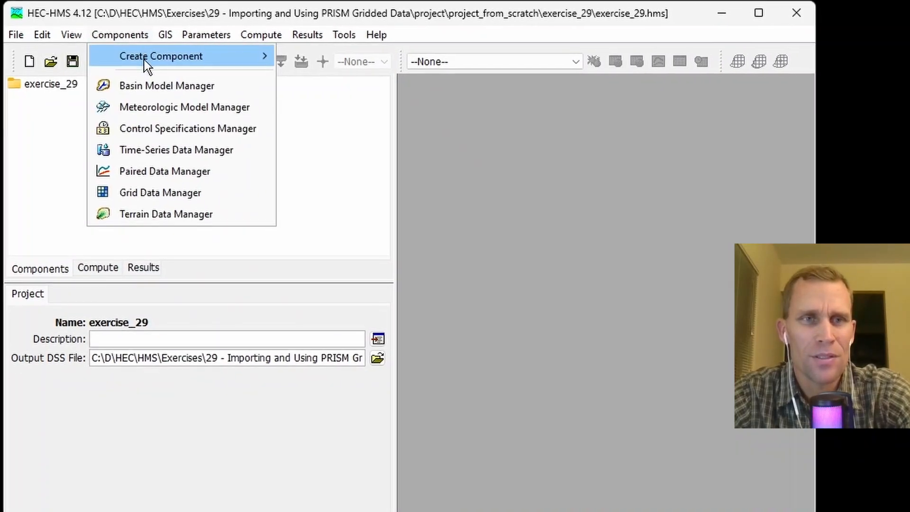
{"action": "left_click", "coordinate": [149, 87]}
{"action": "left_click", "coordinate": [374, 184]}
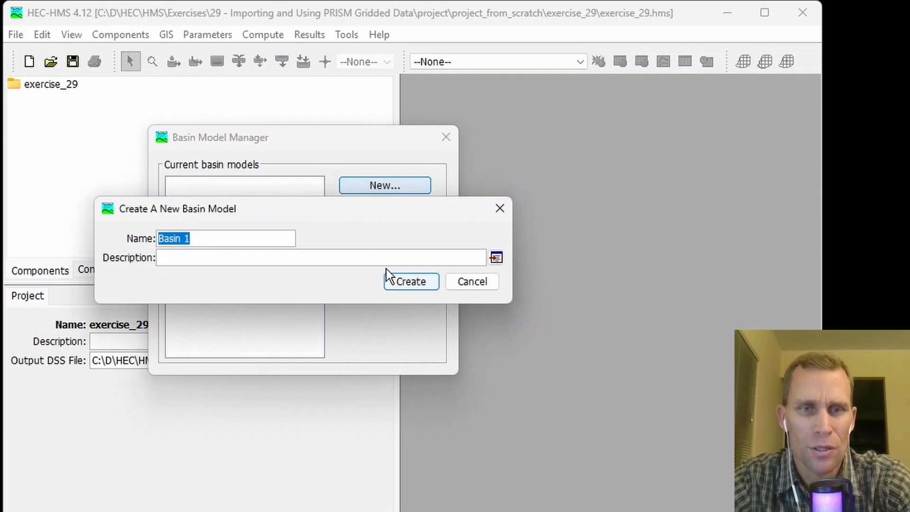
{"action": "left_click", "coordinate": [410, 281]}
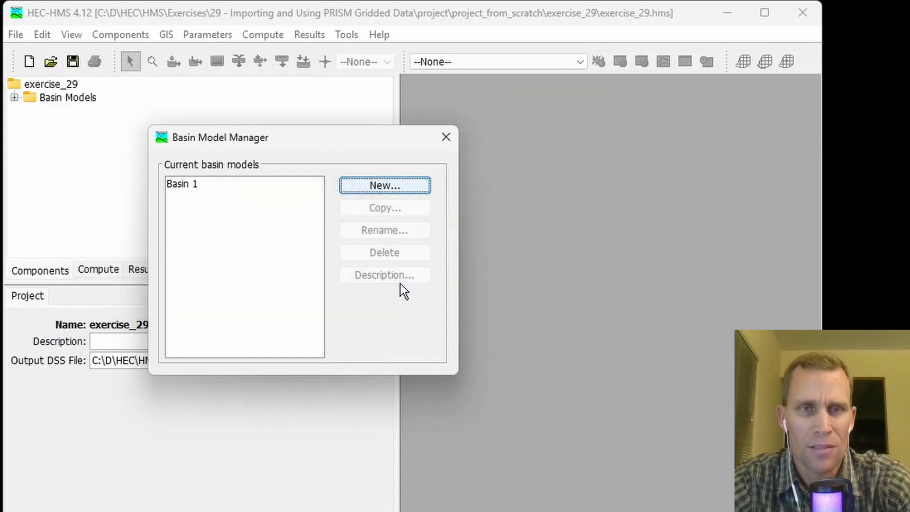
{"action": "left_click", "coordinate": [443, 142]}
{"action": "left_click", "coordinate": [14, 97]}
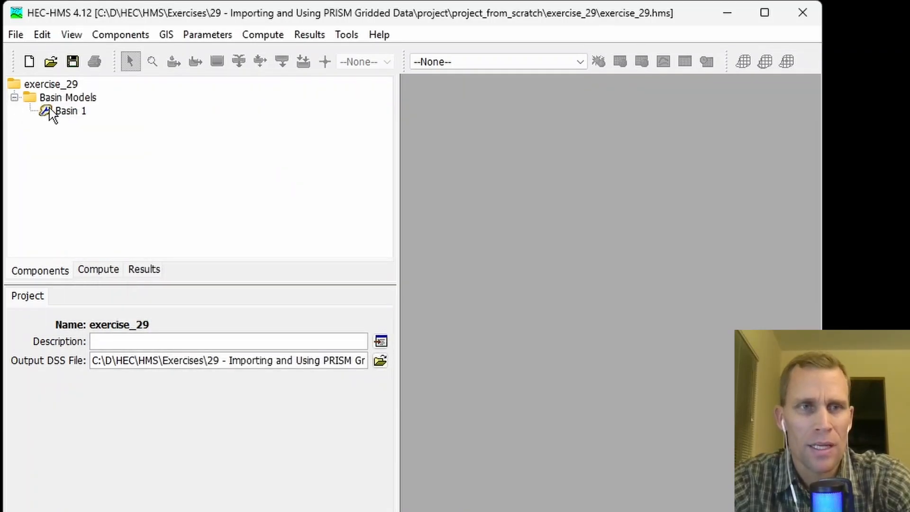
- Open the Basin 1 map and begin a new terrain data set with the default name Terrain 1
{"action": "left_click", "coordinate": [53, 111]}
{"action": "left_click", "coordinate": [678, 90]}
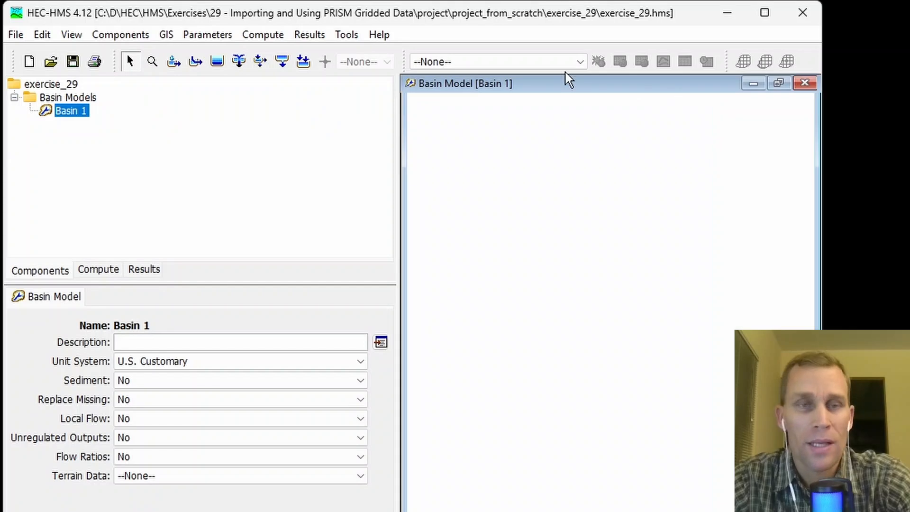
{"action": "left_click", "coordinate": [139, 40]}
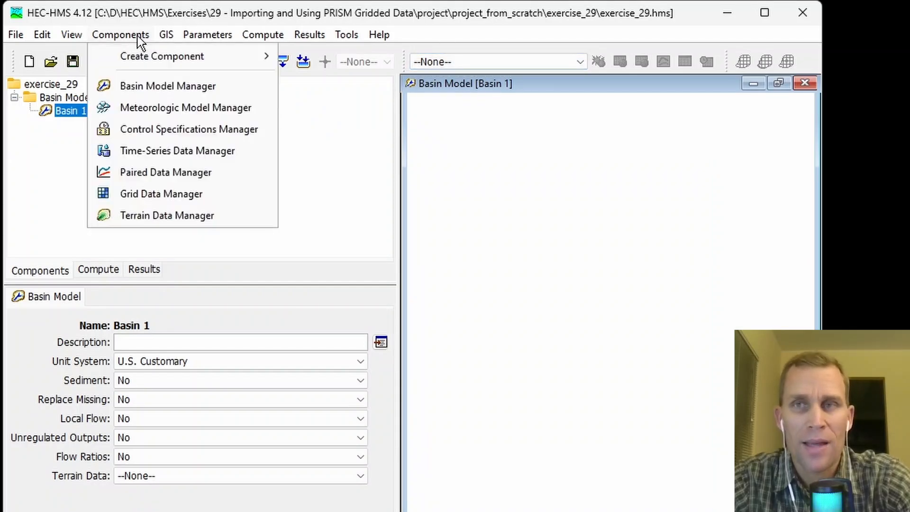
{"action": "left_click", "coordinate": [144, 216]}
{"action": "left_click", "coordinate": [361, 186]}
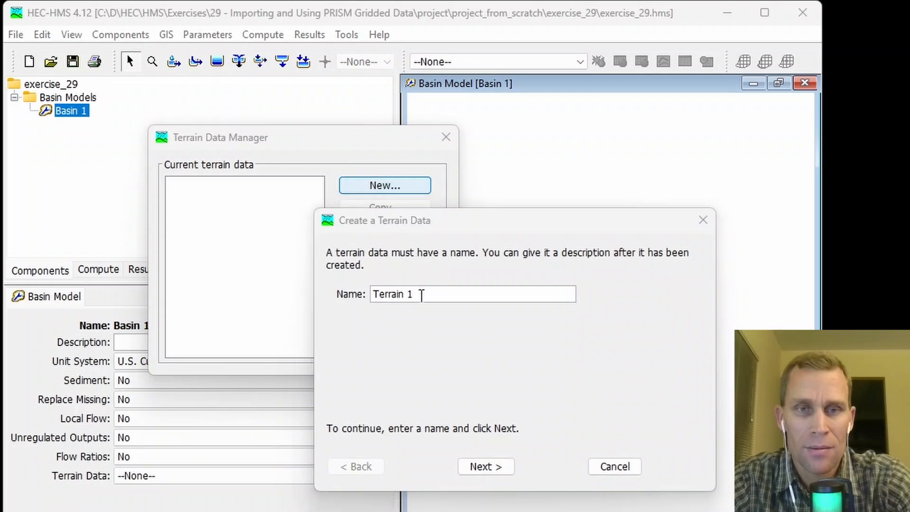
{"action": "left_click", "coordinate": [481, 467]}
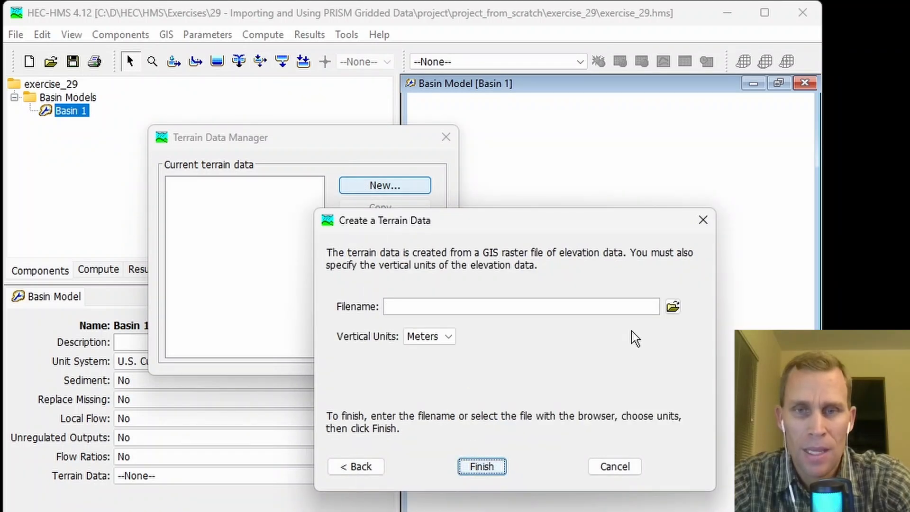
- Create the terrain from dem_clipped.tif in the CannonRev_v1_Start gis folder, with vertical units in meters, and close the terrain manager
{"action": "left_click", "coordinate": [673, 308]}
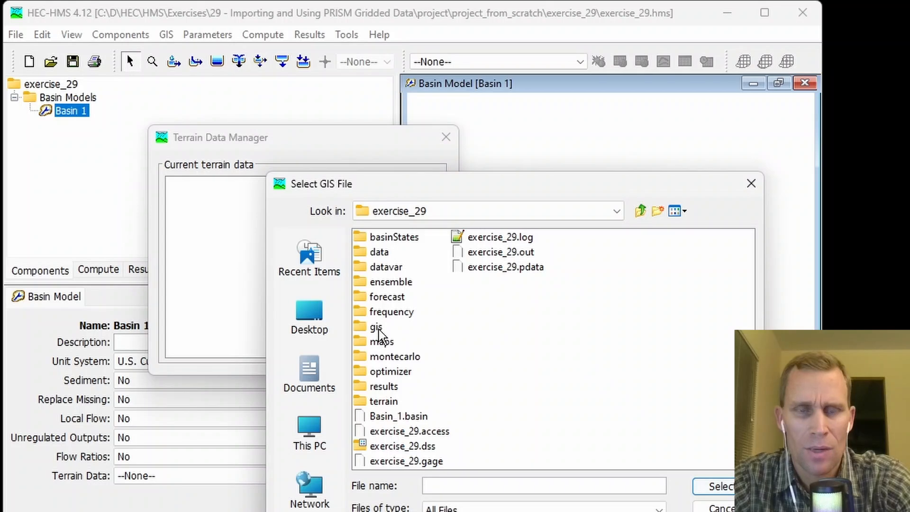
{"action": "left_click", "coordinate": [642, 212]}
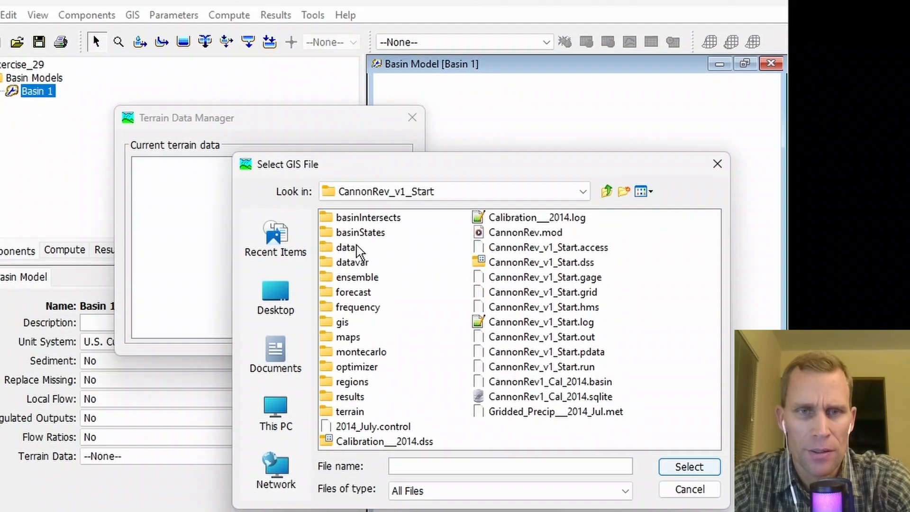
{"action": "double_click", "coordinate": [384, 347]}
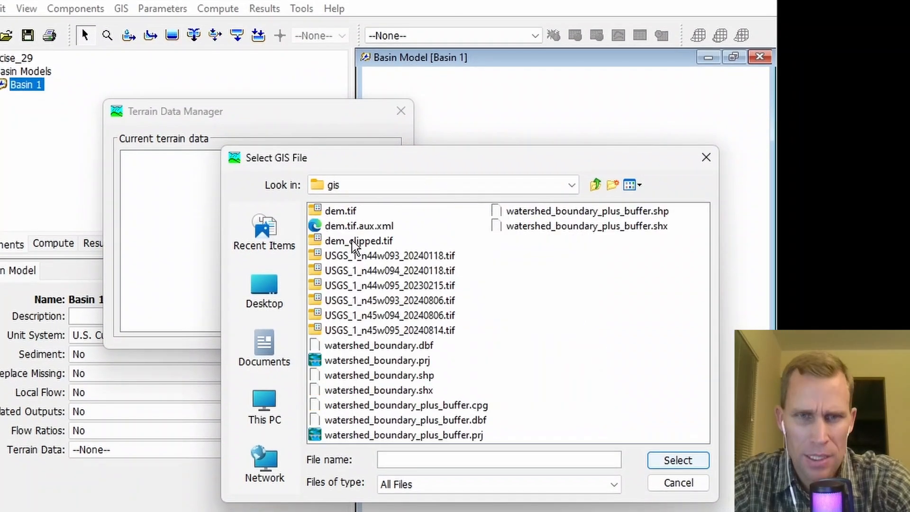
{"action": "left_click", "coordinate": [404, 267]}
{"action": "left_click", "coordinate": [677, 460]}
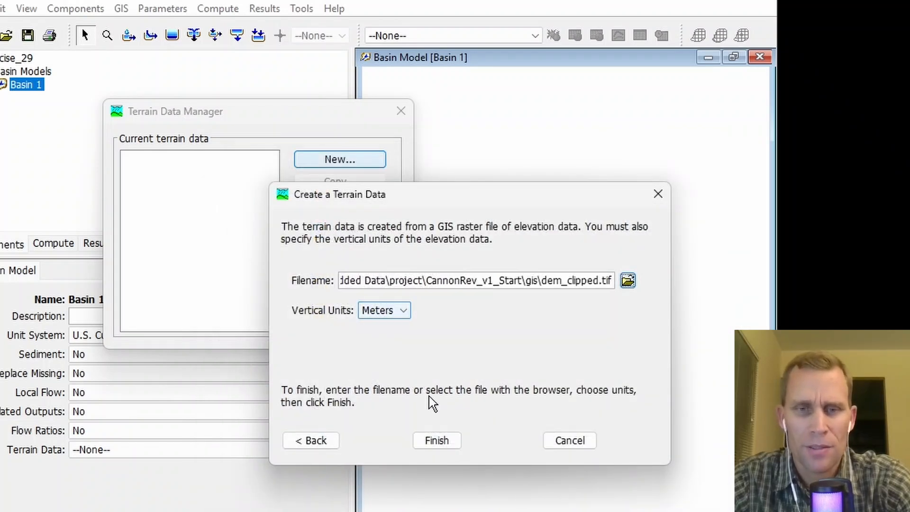
{"action": "left_click", "coordinate": [433, 440]}
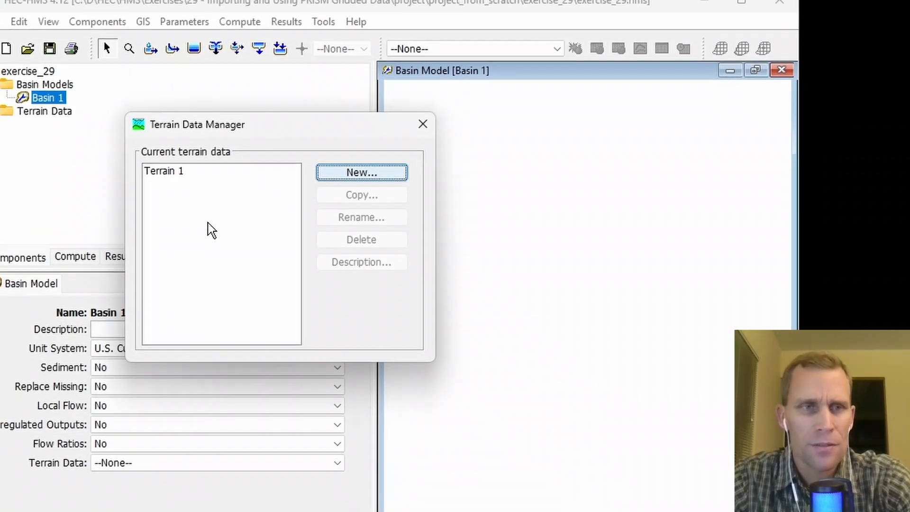
{"action": "left_click", "coordinate": [422, 124]}
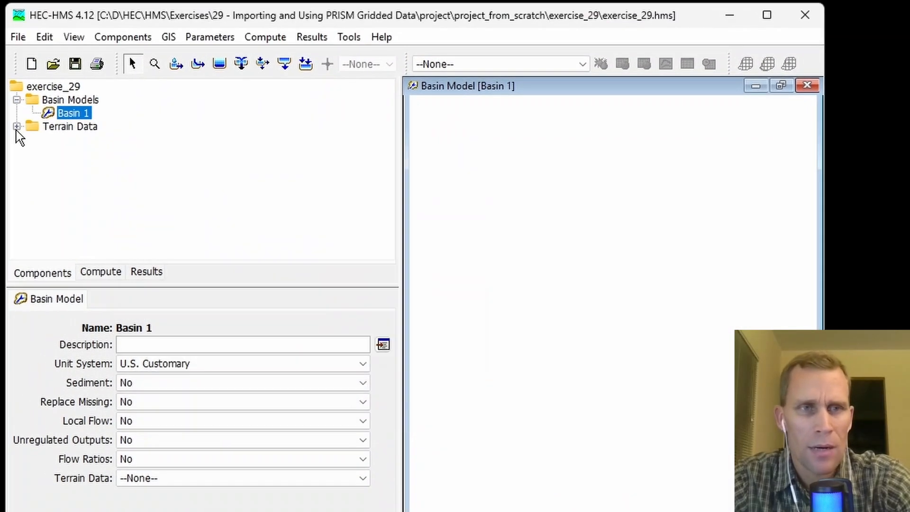
- Assign Terrain 1 as the terrain data of Basin 1 and save the project
{"action": "left_click", "coordinate": [17, 126]}
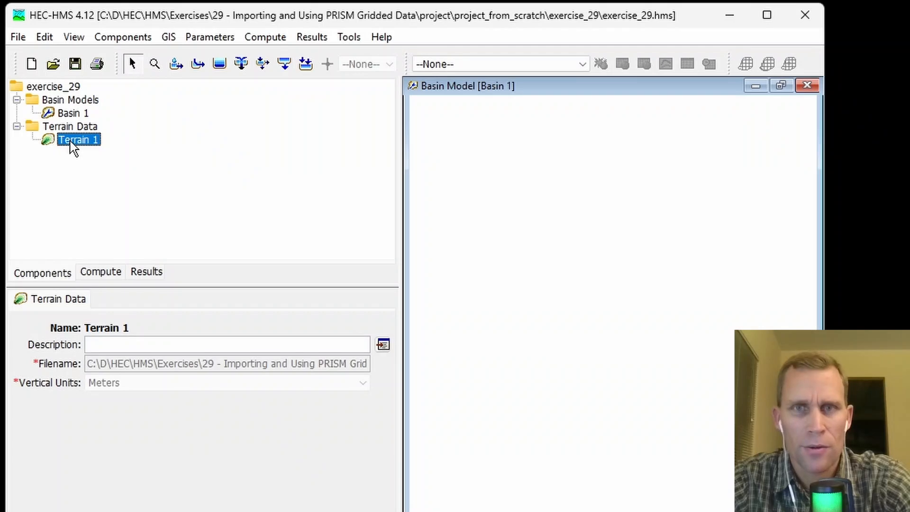
{"action": "left_click", "coordinate": [69, 115]}
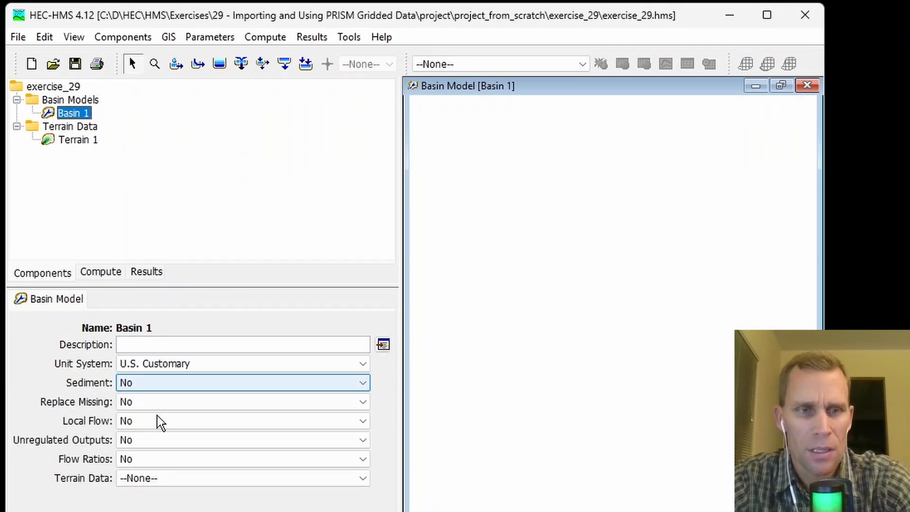
{"action": "left_click", "coordinate": [166, 479]}
{"action": "left_click", "coordinate": [168, 435]}
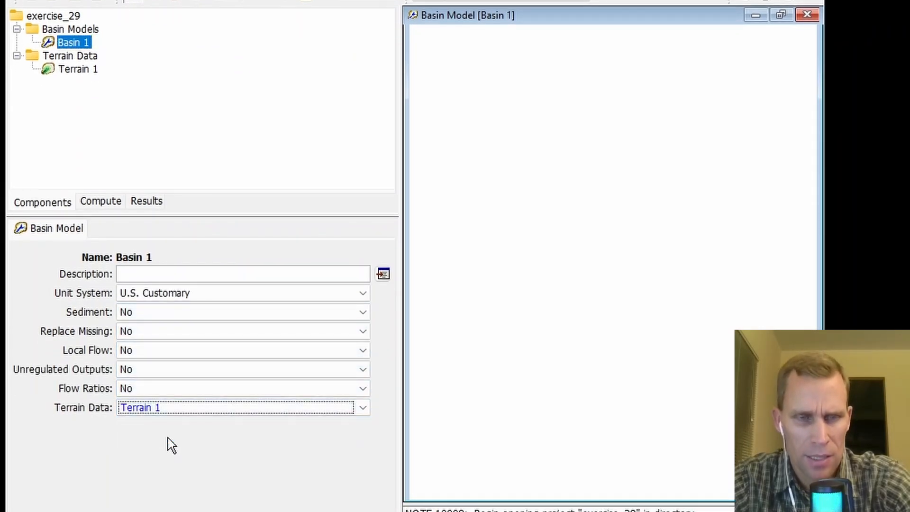
{"action": "left_click", "coordinate": [75, 40]}
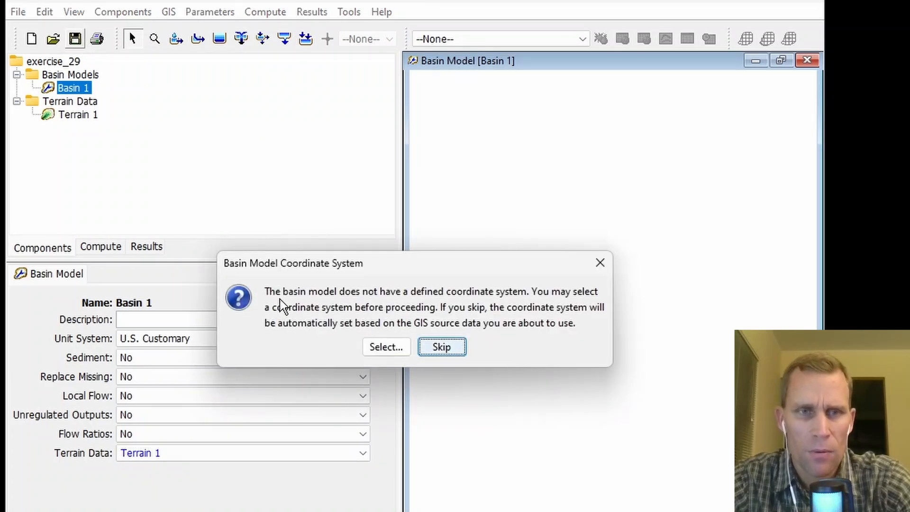
- Set the basin model's coordinate system to predefined UTM zone 15, Northern hemisphere, NAD 83 datum
{"action": "left_click", "coordinate": [384, 347]}
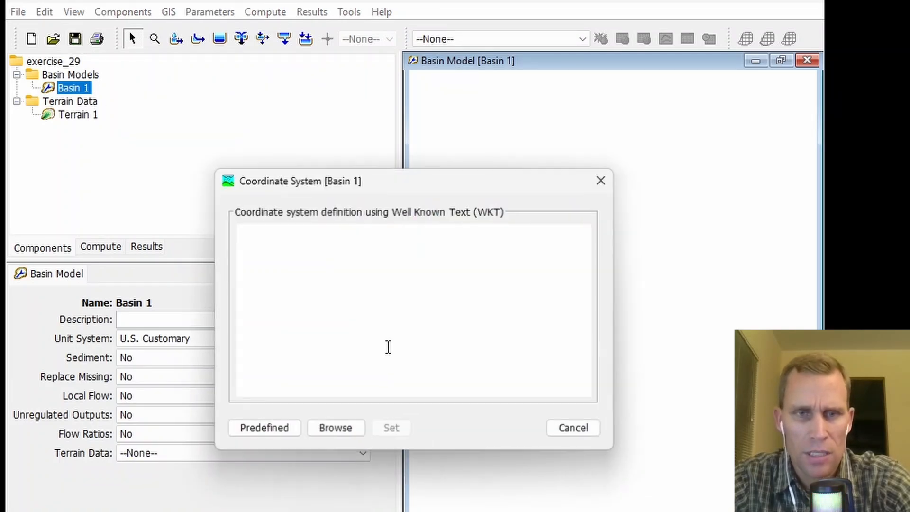
{"action": "left_click", "coordinate": [263, 430]}
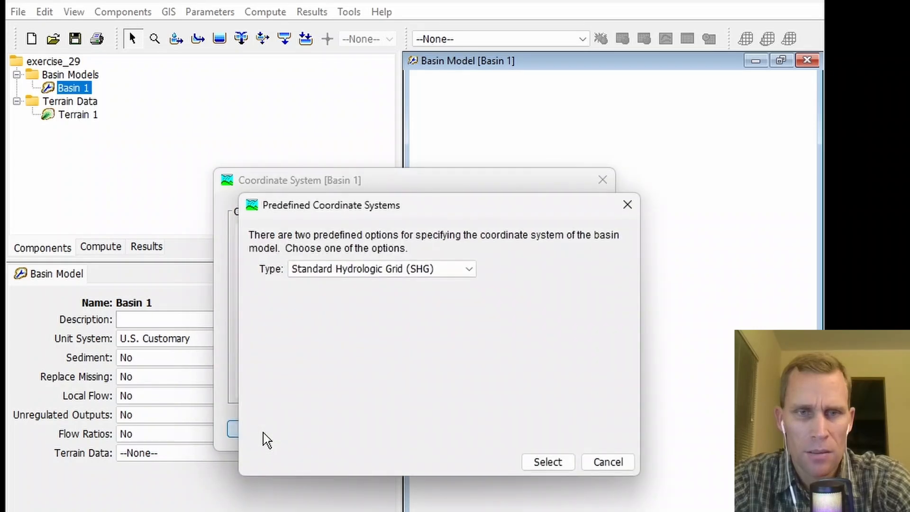
{"action": "left_click", "coordinate": [434, 274]}
{"action": "left_click", "coordinate": [424, 298]}
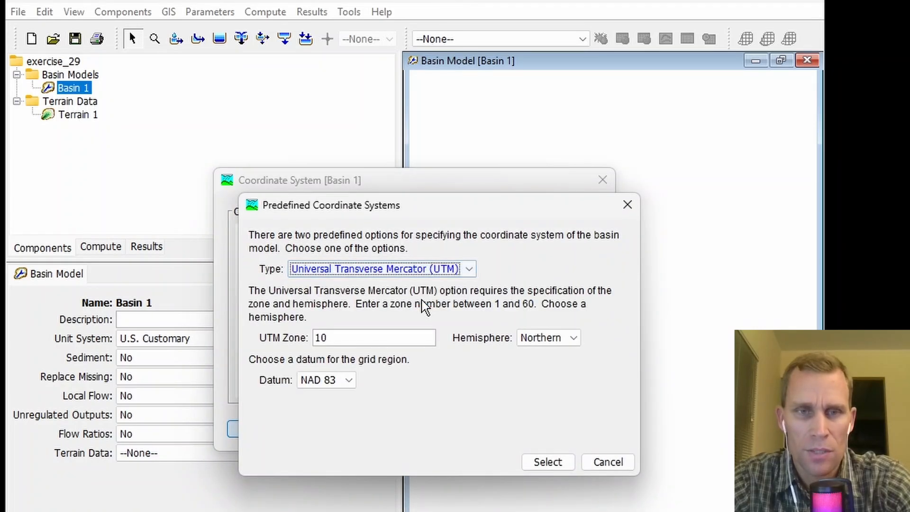
{"action": "double_click", "coordinate": [373, 333]}
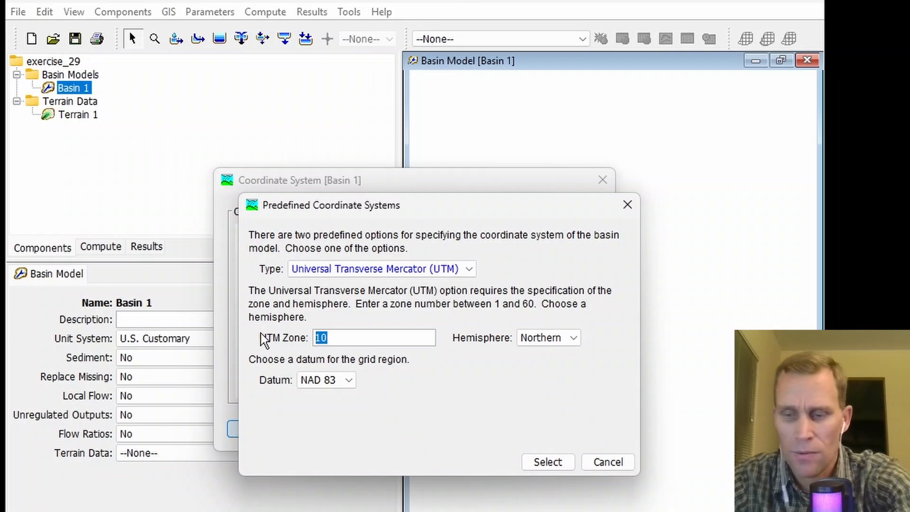
{"action": "type", "text": "15"}
{"action": "left_click", "coordinate": [546, 463]}
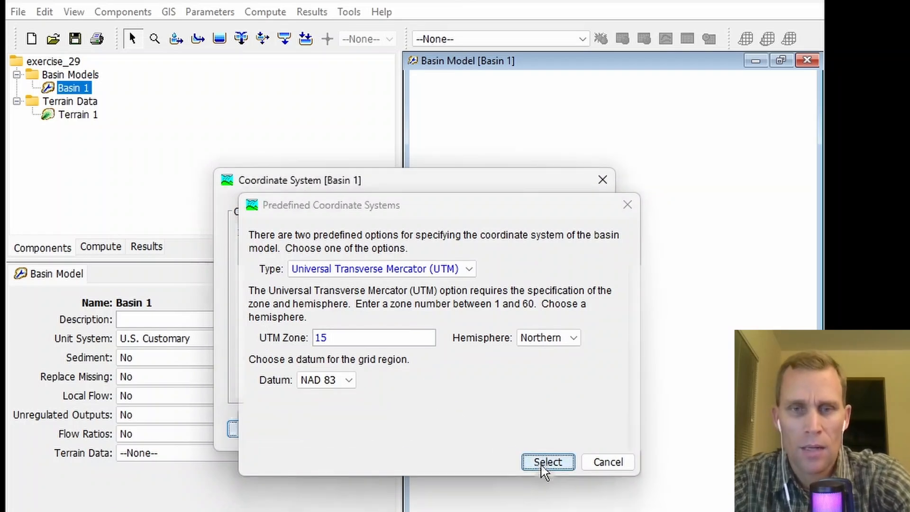
{"action": "left_click", "coordinate": [395, 431]}
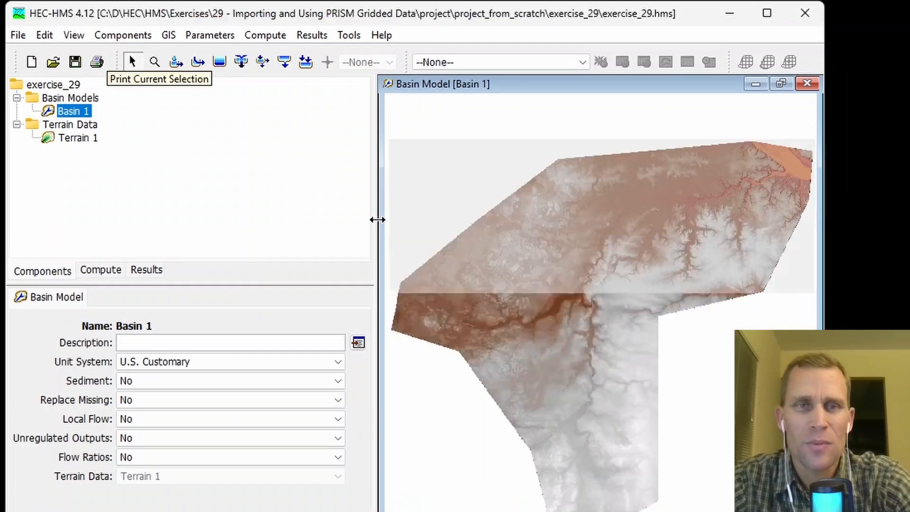
- Preprocess the sinks in the terrain and bring up Basin 1's map layers list, clear of the project tree
{"action": "left_click", "coordinate": [168, 36]}
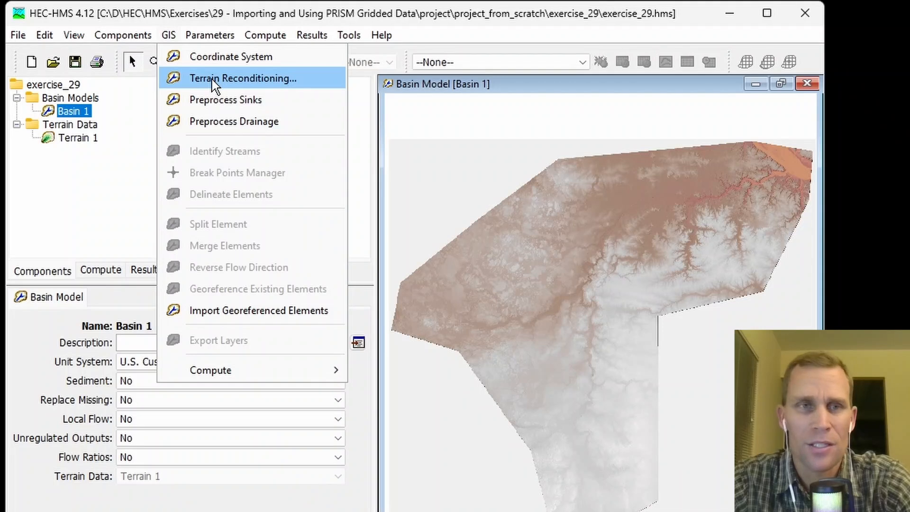
{"action": "left_click", "coordinate": [214, 107]}
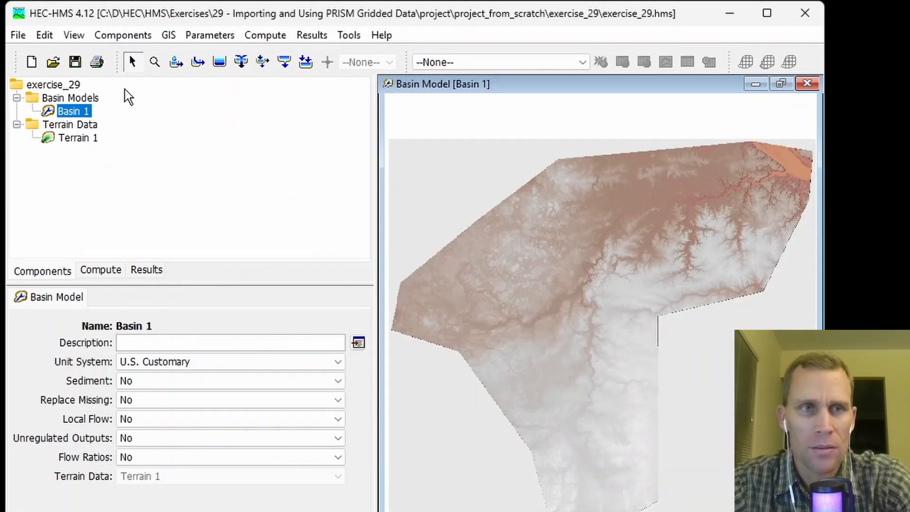
{"action": "left_click", "coordinate": [80, 37]}
{"action": "left_click", "coordinate": [108, 55]}
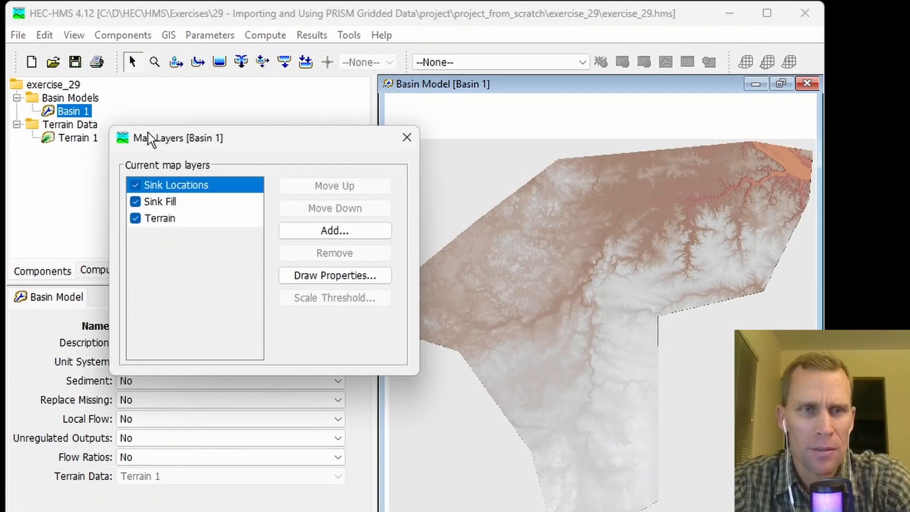
{"action": "left_click_drag", "start_coordinate": [200, 150], "coordinate": [142, 238]}
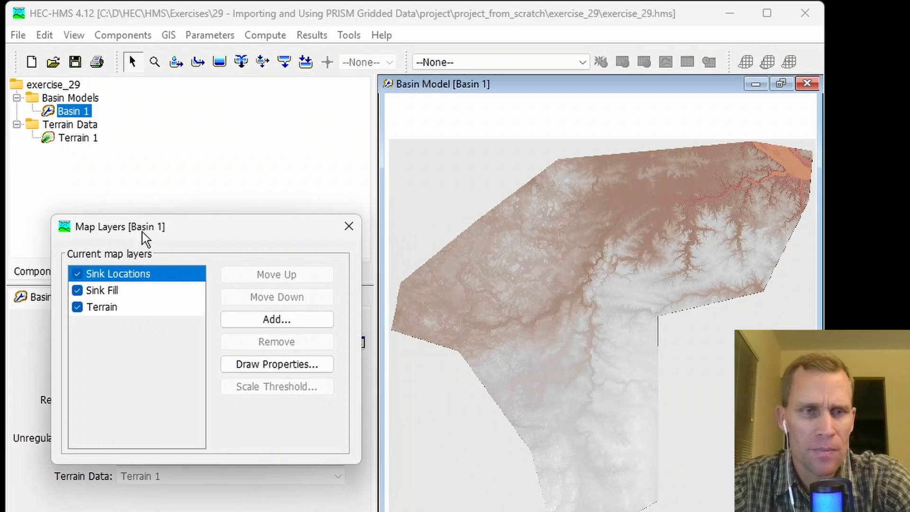
- Preprocess the drainage for Terrain 1 and close the map layers list
{"action": "left_click", "coordinate": [123, 36]}
{"action": "mouse_move", "coordinate": [168, 36]}
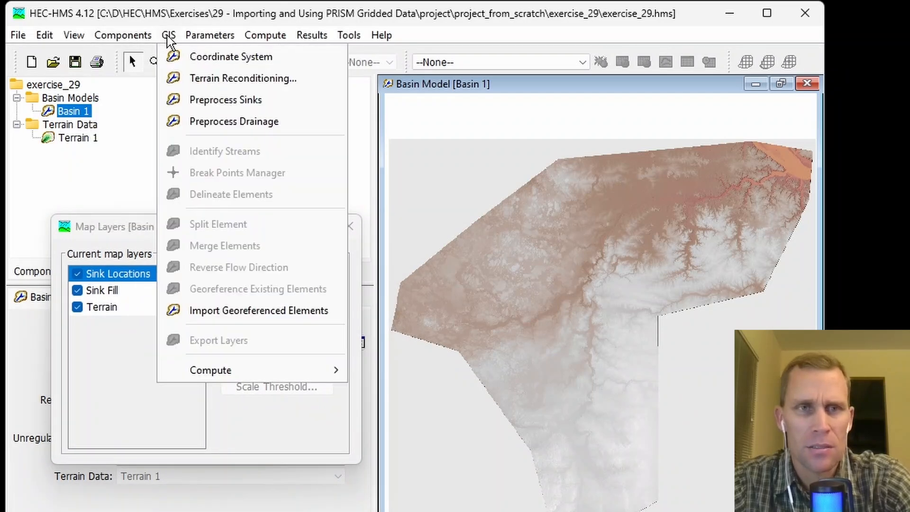
{"action": "left_click", "coordinate": [226, 122]}
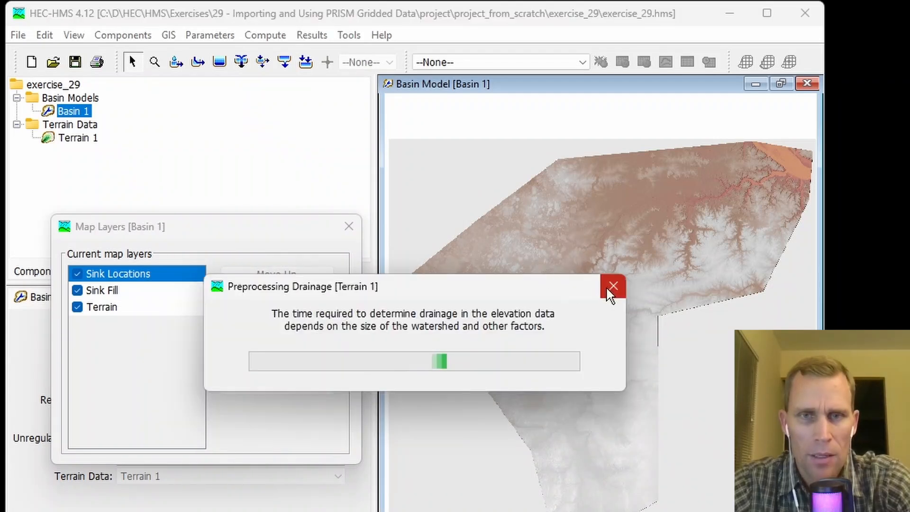
{"action": "left_click", "coordinate": [349, 227]}
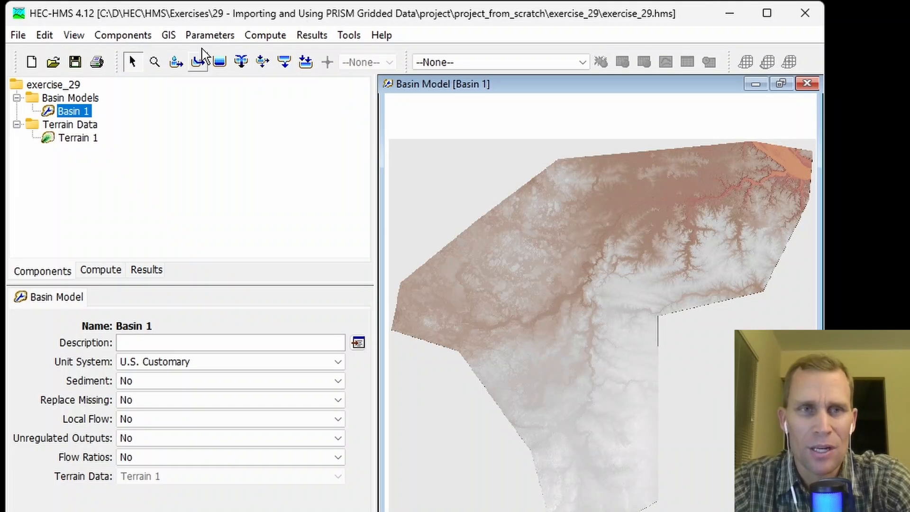
- Switch to the browser, fit its window, and go to the Downloading Data section of the HEC-HMS PRISM tutorial
{"action": "left_click", "coordinate": [170, 35]}
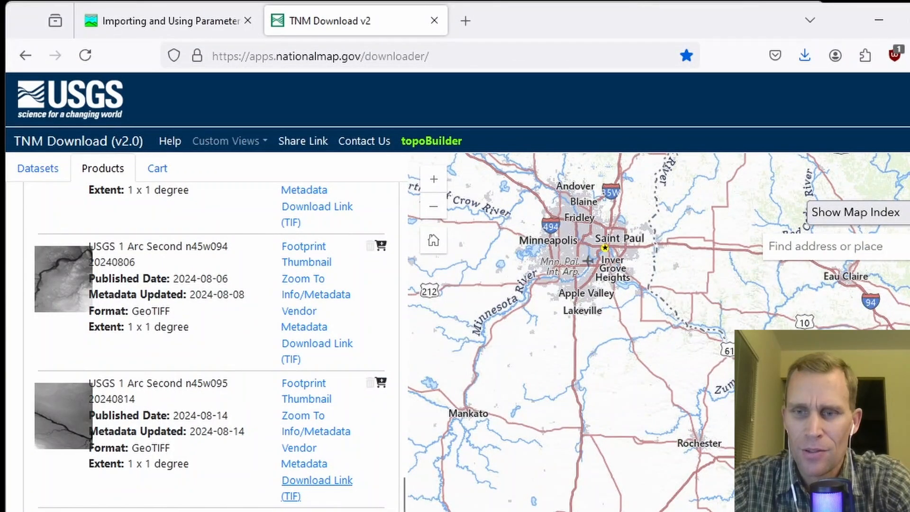
{"action": "left_click_drag", "start_coordinate": [909, 427], "coordinate": [824, 427]}
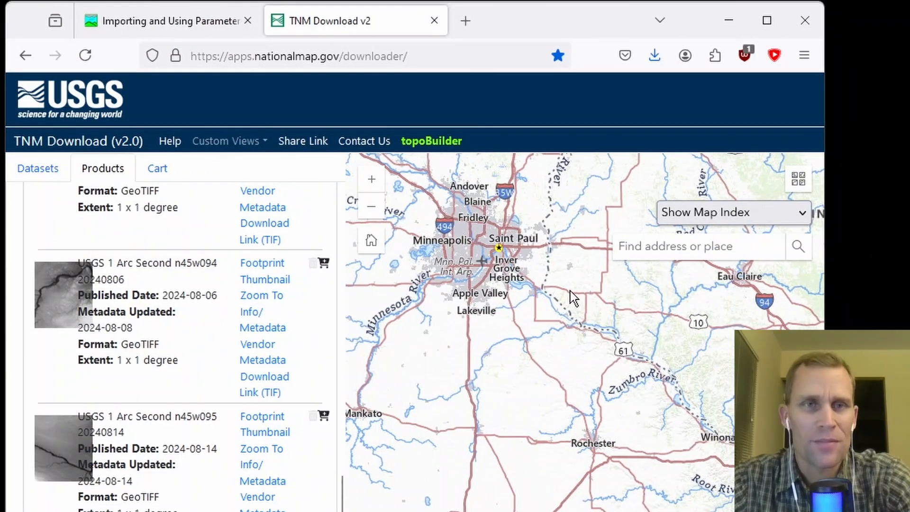
{"action": "left_click", "coordinate": [189, 21]}
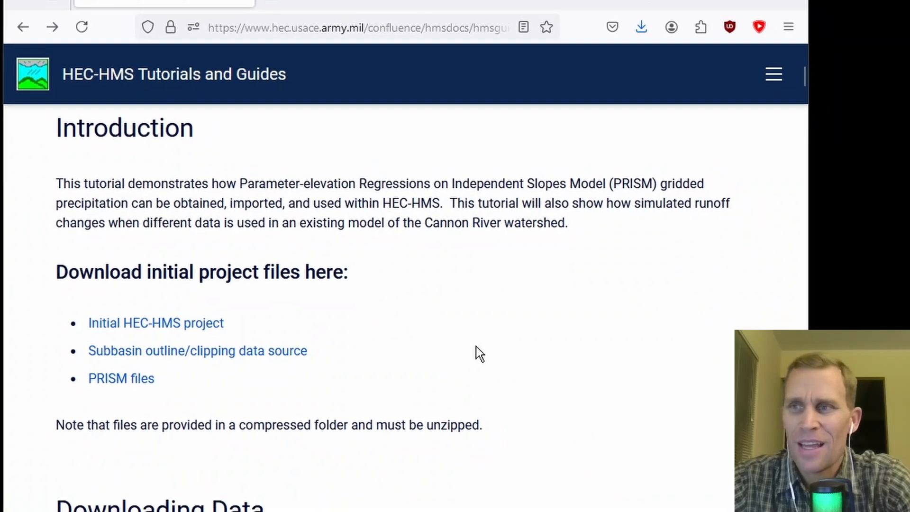
{"action": "scroll", "coordinate": [481, 306], "scroll_direction": "down", "scroll_amount": 7}
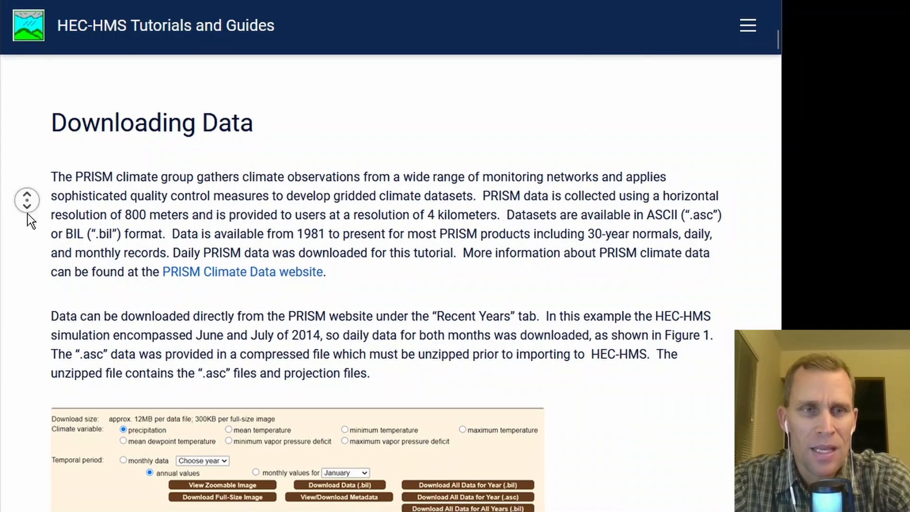
{"action": "scroll", "coordinate": [28, 214], "scroll_direction": "down", "scroll_amount": 1}
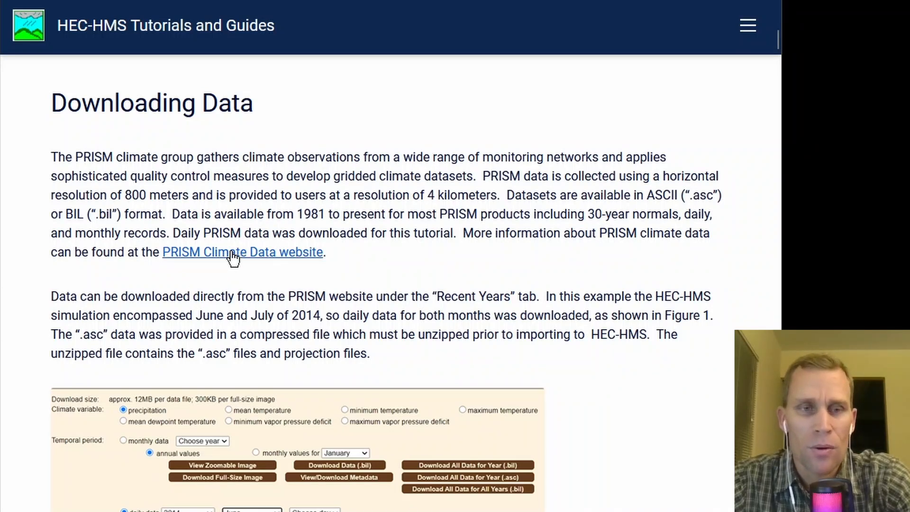
- Open the PRISM Climate Data website from the tutorial and go to the download options for Recent Years
{"action": "left_click", "coordinate": [215, 256]}
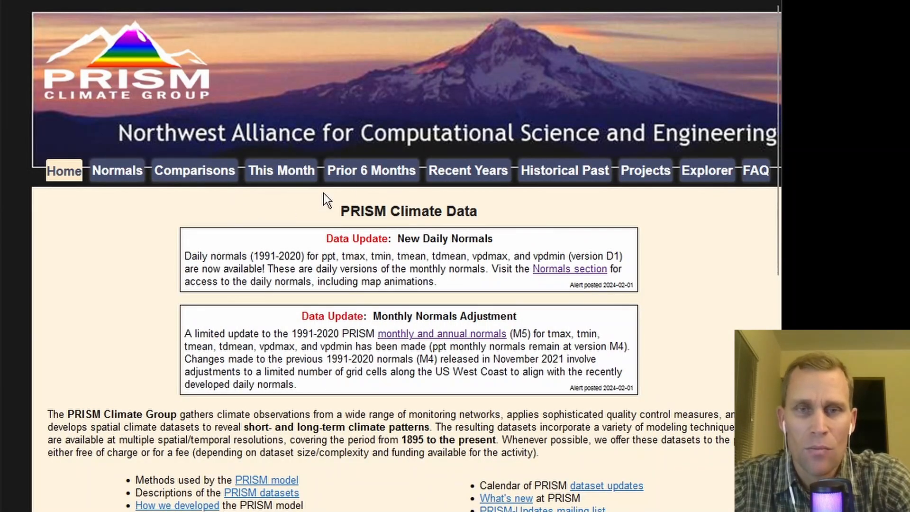
{"action": "left_click", "coordinate": [462, 176]}
{"action": "scroll", "coordinate": [462, 179], "scroll_direction": "down", "scroll_amount": 2}
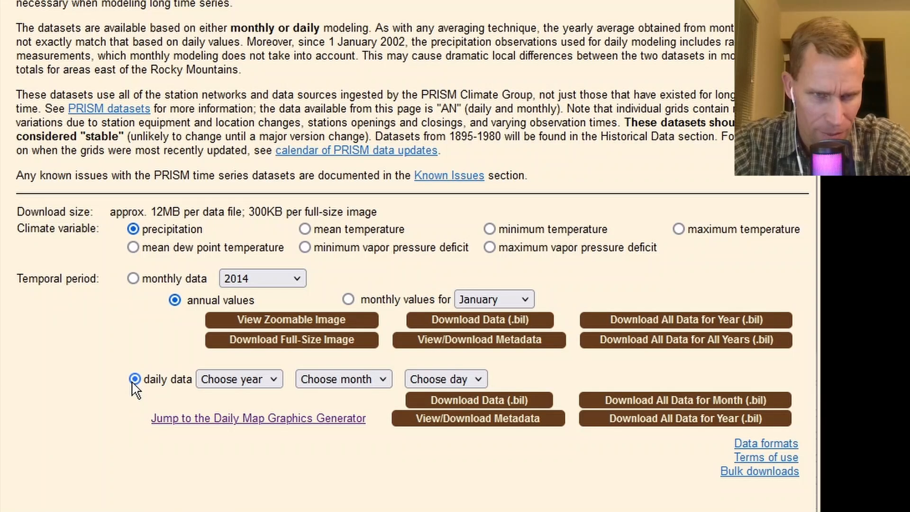
- Download all daily precipitation data (.bil) for June 2014
{"action": "left_click", "coordinate": [251, 379]}
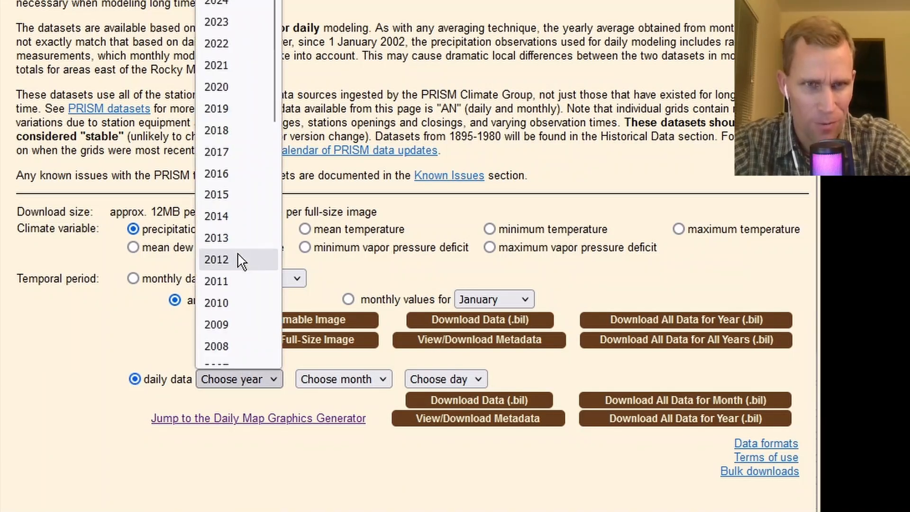
{"action": "left_click", "coordinate": [216, 217]}
{"action": "left_click", "coordinate": [310, 379]}
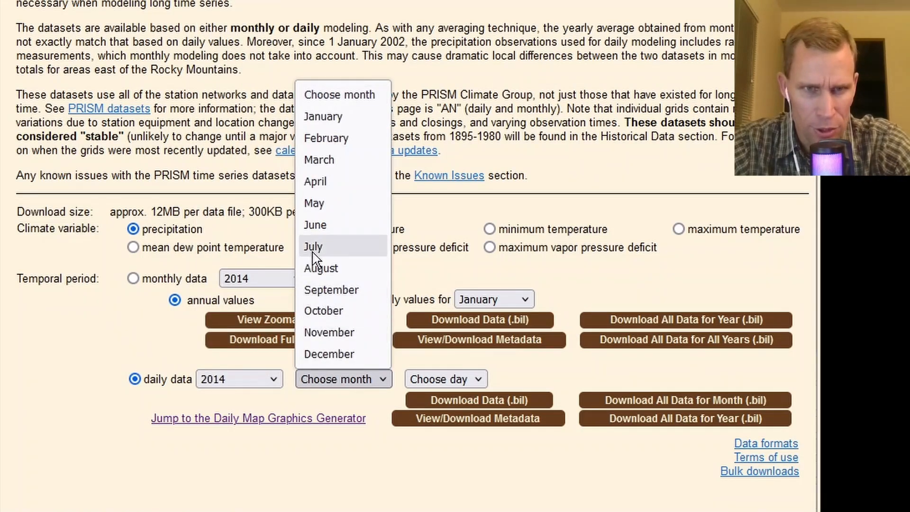
{"action": "left_click", "coordinate": [324, 226]}
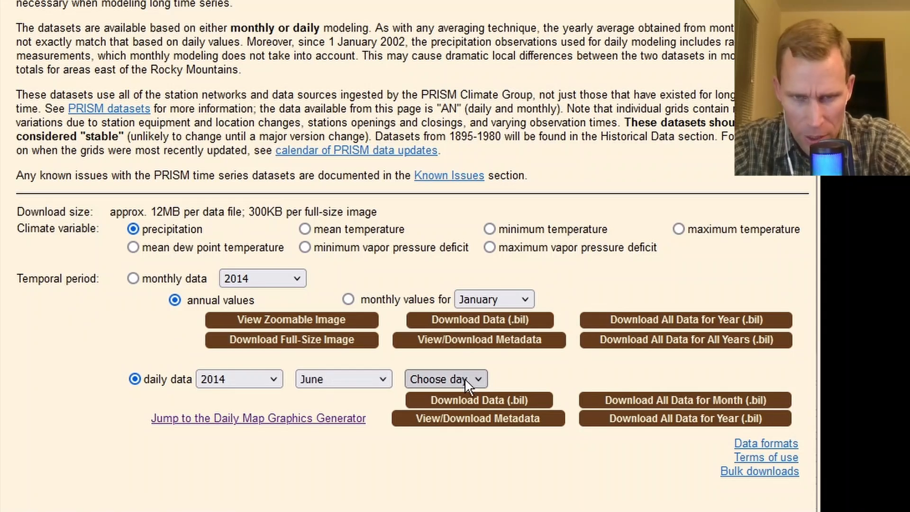
{"action": "left_click", "coordinate": [675, 401]}
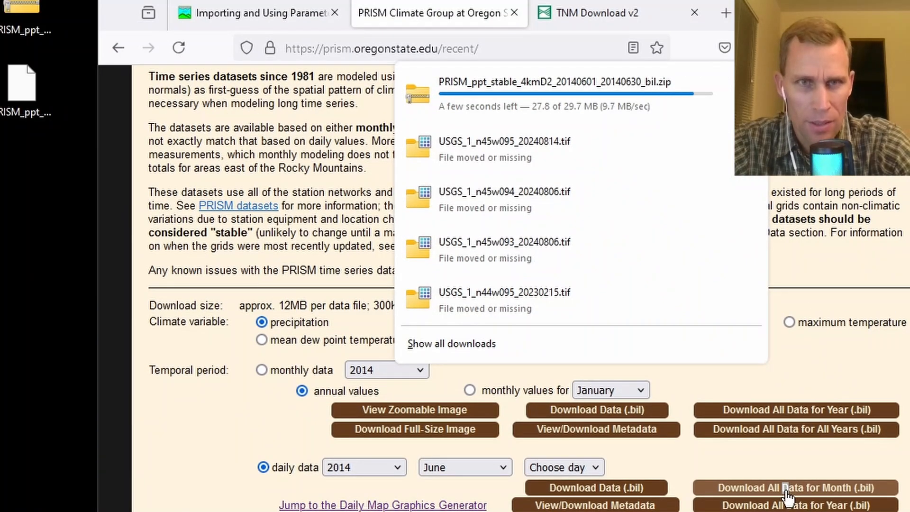
- Change the daily data month to July and download all precipitation data (.bil) for that month of 2014
{"action": "left_click", "coordinate": [454, 469]}
{"action": "left_click", "coordinate": [438, 338]}
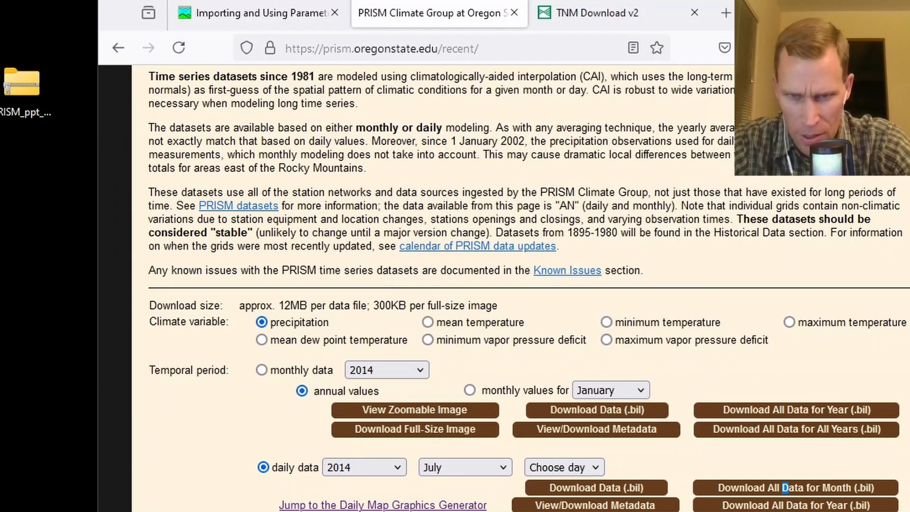
{"action": "left_click", "coordinate": [753, 493]}
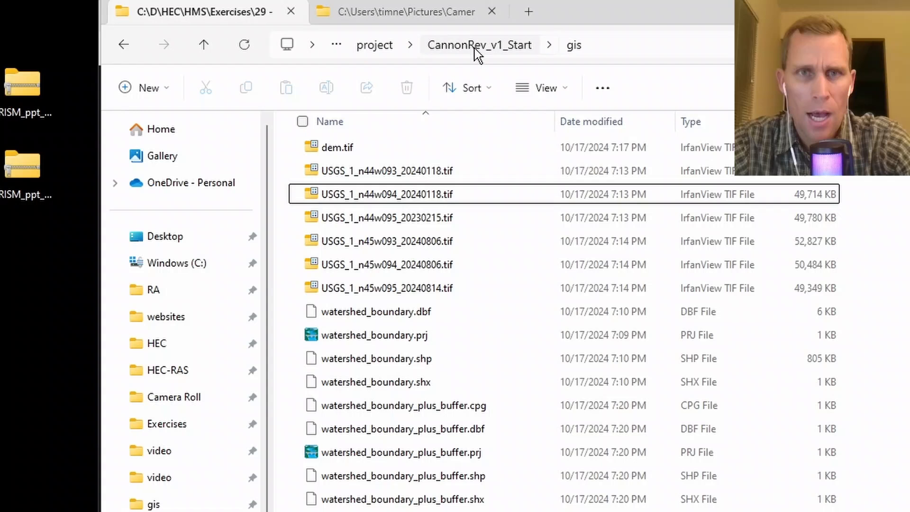
- Create a folder named _prism_precipitation_data inside the data folder of CannonRev_v1_Start
{"action": "left_click", "coordinate": [471, 54]}
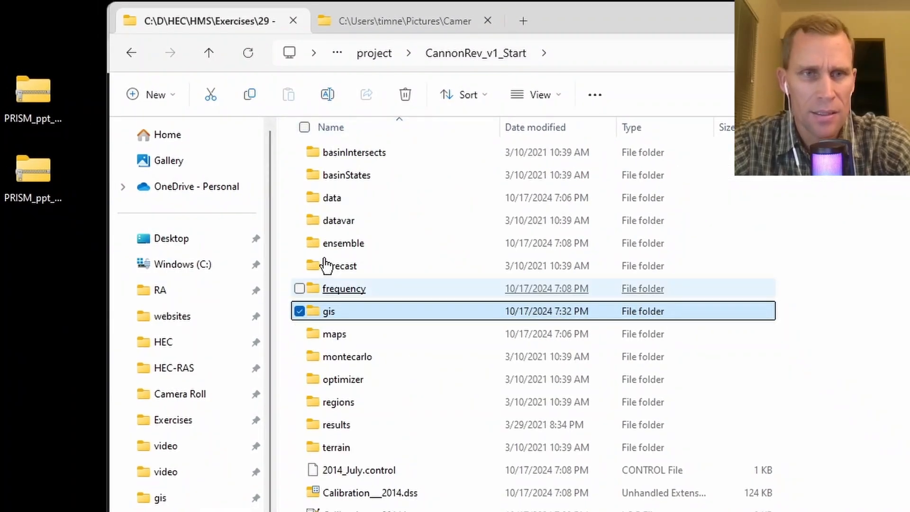
{"action": "double_click", "coordinate": [334, 199]}
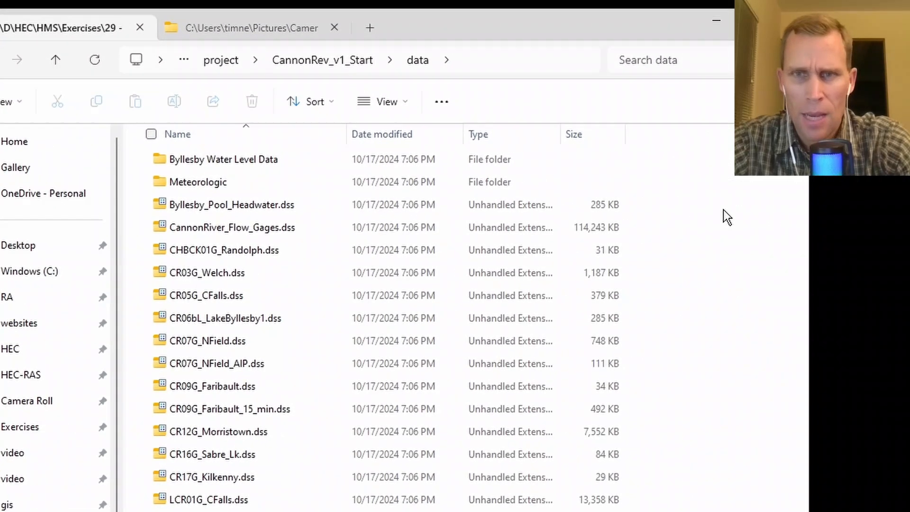
{"action": "right_click", "coordinate": [871, 208]}
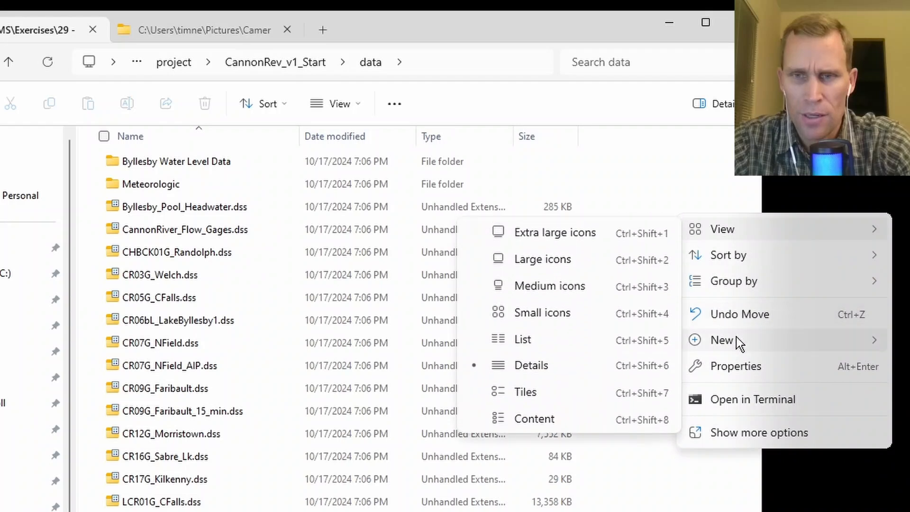
{"action": "mouse_move", "coordinate": [738, 337]}
{"action": "left_click", "coordinate": [632, 345]}
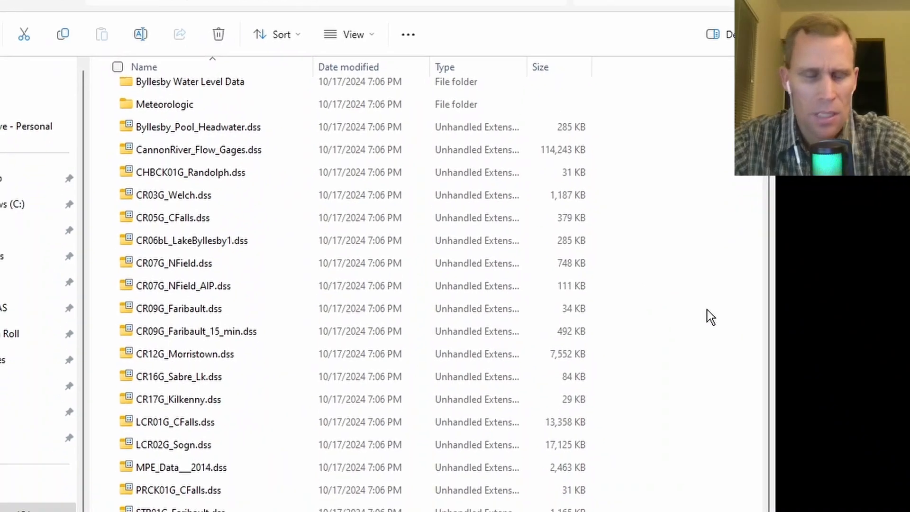
{"action": "type", "text": "pri"}
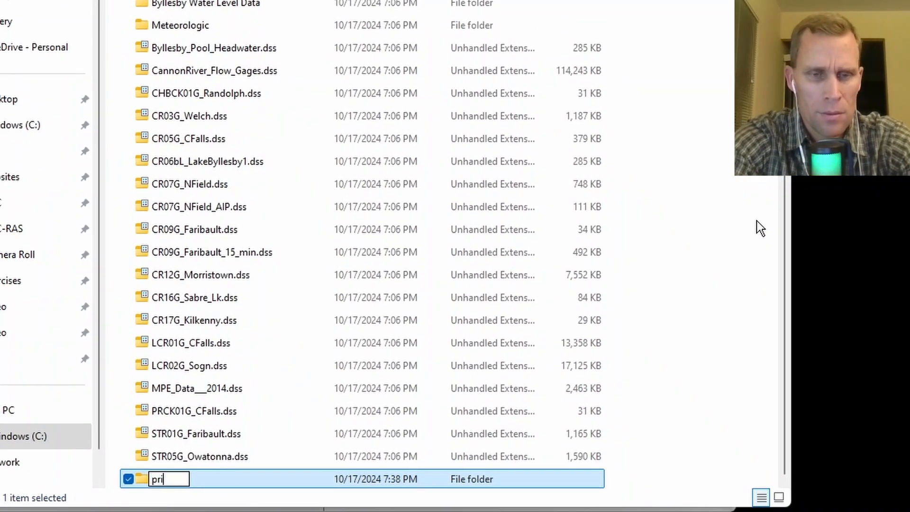
{"action": "type", "text": "sm_precipitation_"}
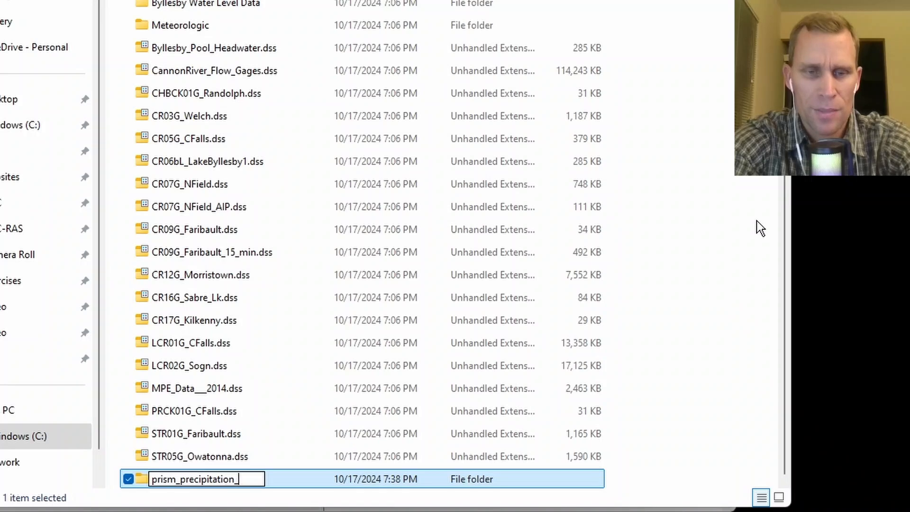
{"action": "type", "text": "data"}
{"action": "key", "text": "Return"}
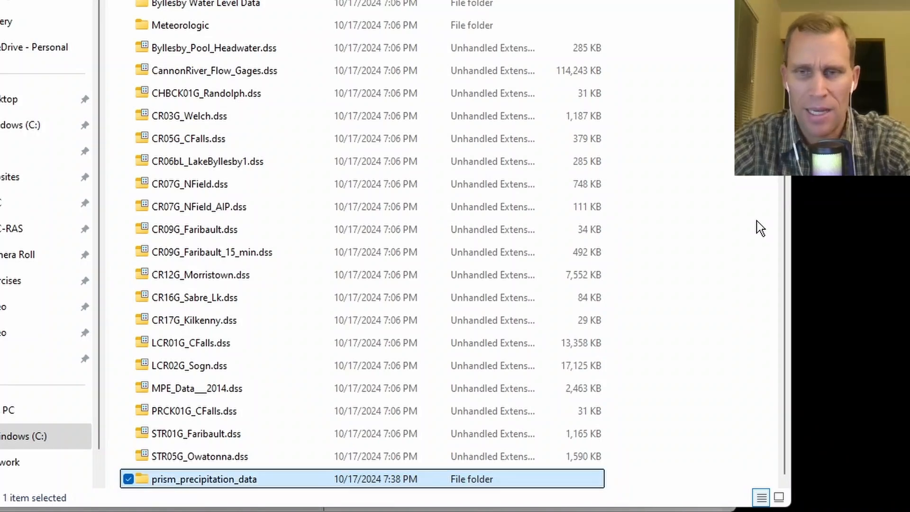
{"action": "left_click", "coordinate": [687, 266]}
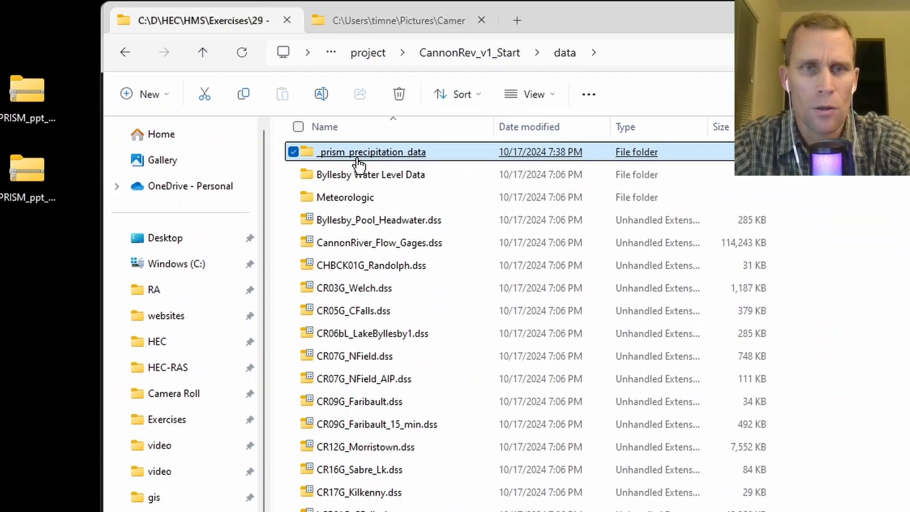
- Move both downloaded PRISM zip archives from the desktop into the _prism_precipitation_data folder
{"action": "double_click", "coordinate": [356, 159]}
{"action": "left_click_drag", "start_coordinate": [51, 300], "coordinate": [27, 45]}
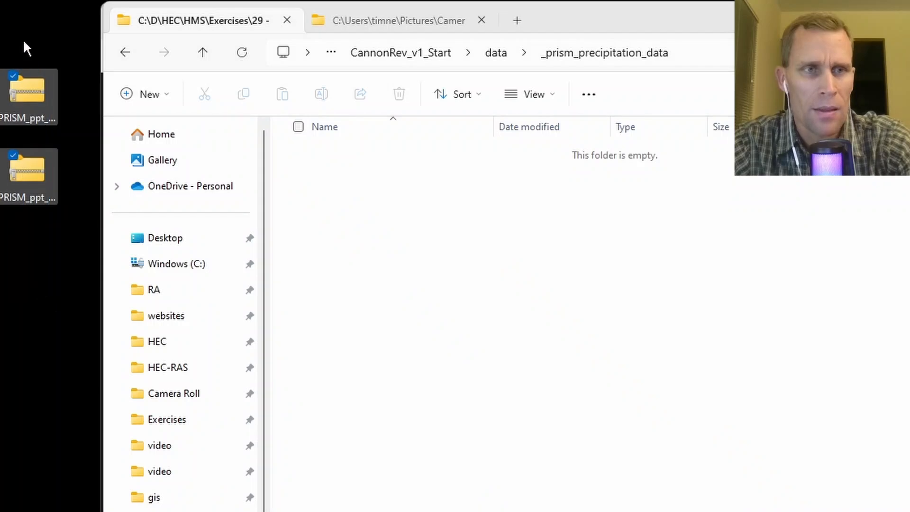
{"action": "left_click_drag", "start_coordinate": [27, 90], "coordinate": [485, 317]}
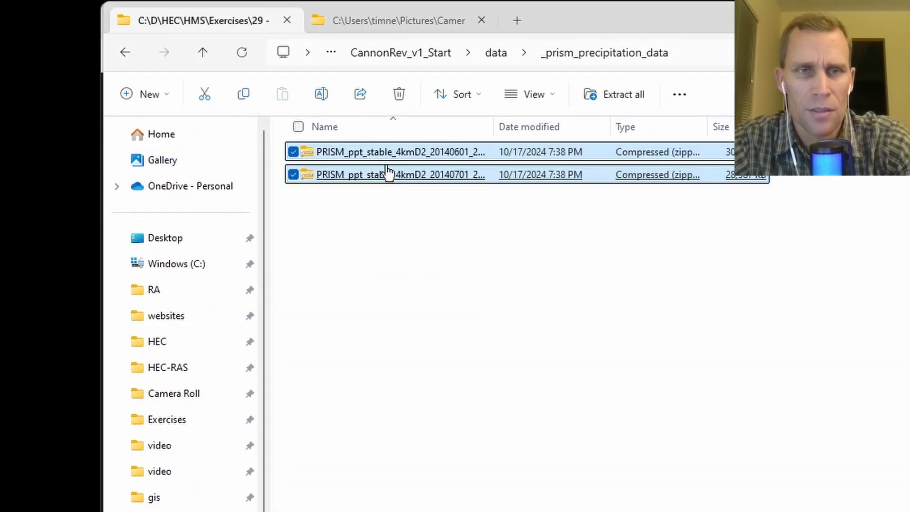
- Extract the June 2014 PRISM archive into its default subfolder of _prism_precipitation_data
{"action": "left_click", "coordinate": [409, 266]}
{"action": "right_click", "coordinate": [389, 158]}
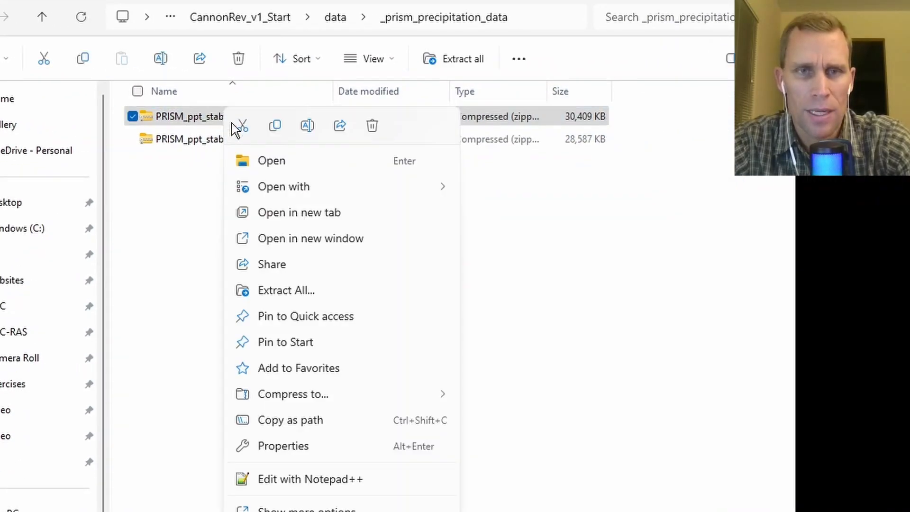
{"action": "left_click", "coordinate": [302, 291]}
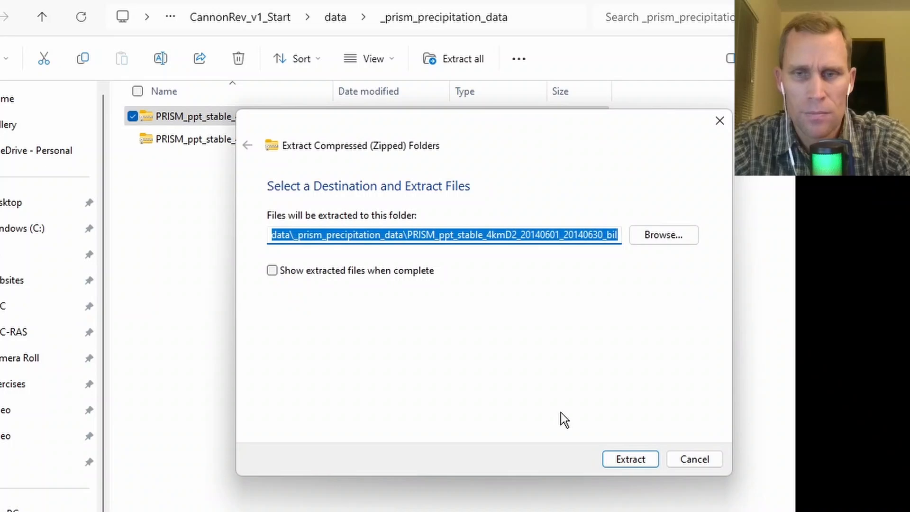
{"action": "left_click", "coordinate": [609, 458]}
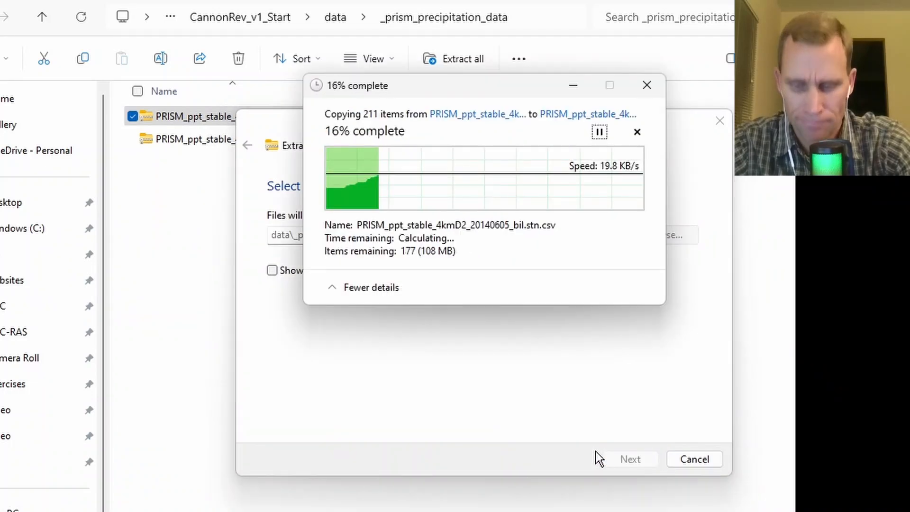
- Extract the July 2014 PRISM archive into its default subfolder and delete both zip files
{"action": "left_click", "coordinate": [254, 141]}
{"action": "right_click", "coordinate": [255, 141]}
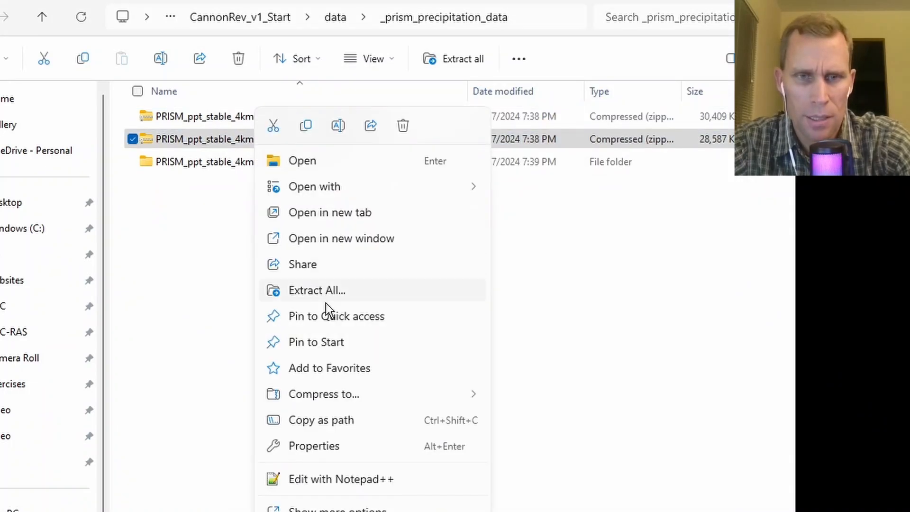
{"action": "left_click", "coordinate": [317, 291]}
{"action": "left_click", "coordinate": [616, 460]}
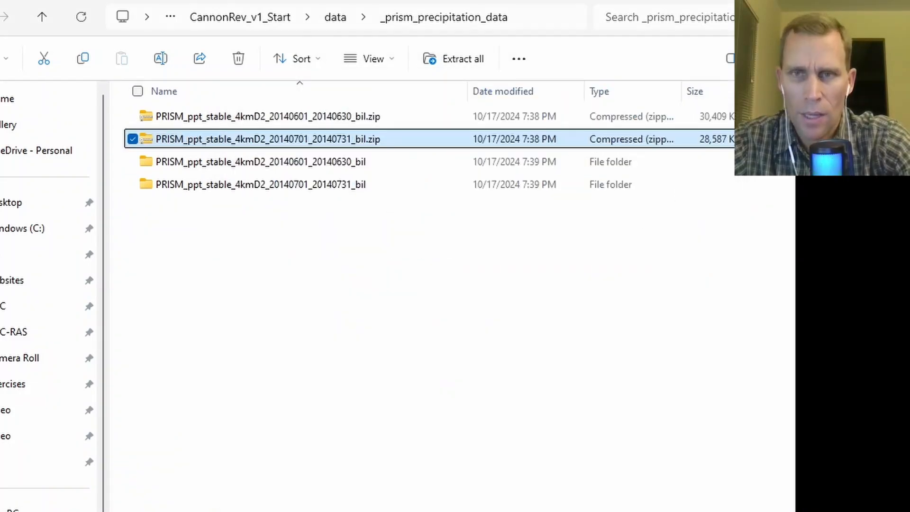
{"action": "left_click_drag", "start_coordinate": [760, 114], "coordinate": [680, 137]}
{"action": "key", "text": "Delete"}
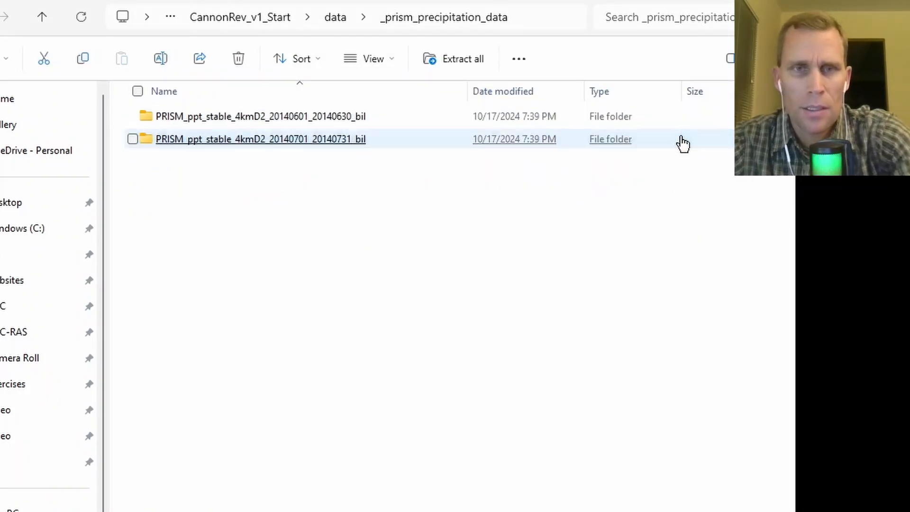
- Move all files from the extracted June subfolder up into _prism_precipitation_data, and select the July subfolder
{"action": "double_click", "coordinate": [226, 126]}
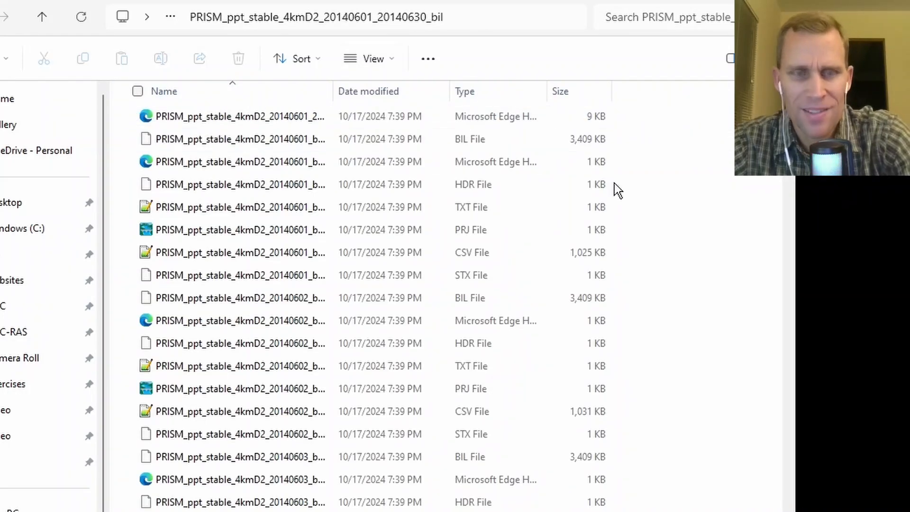
{"action": "key", "text": "ctrl+a"}
{"action": "right_click", "coordinate": [454, 141]}
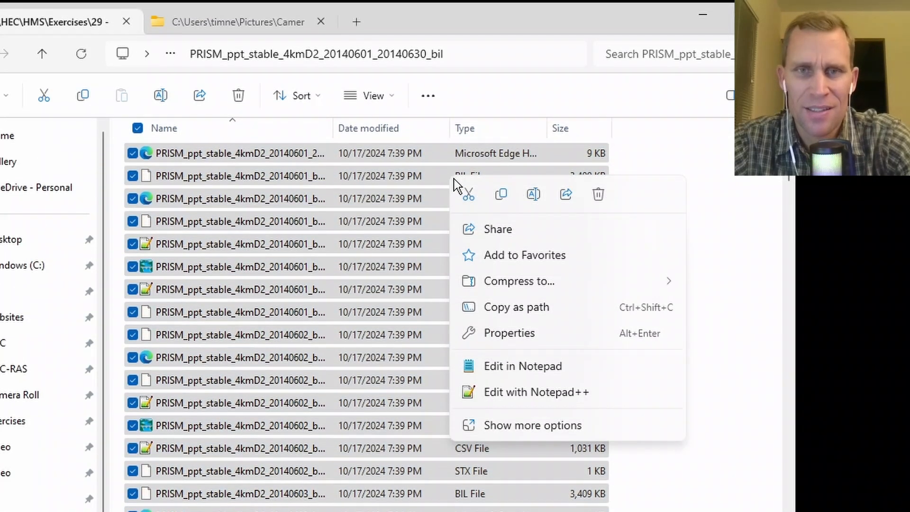
{"action": "left_click", "coordinate": [472, 195]}
{"action": "left_click", "coordinate": [42, 54]}
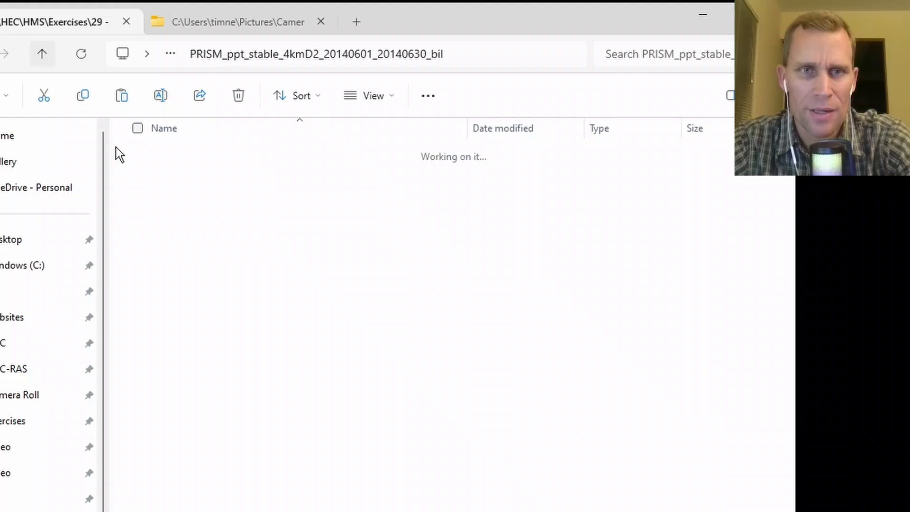
{"action": "right_click", "coordinate": [225, 274]}
{"action": "left_click", "coordinate": [240, 292]}
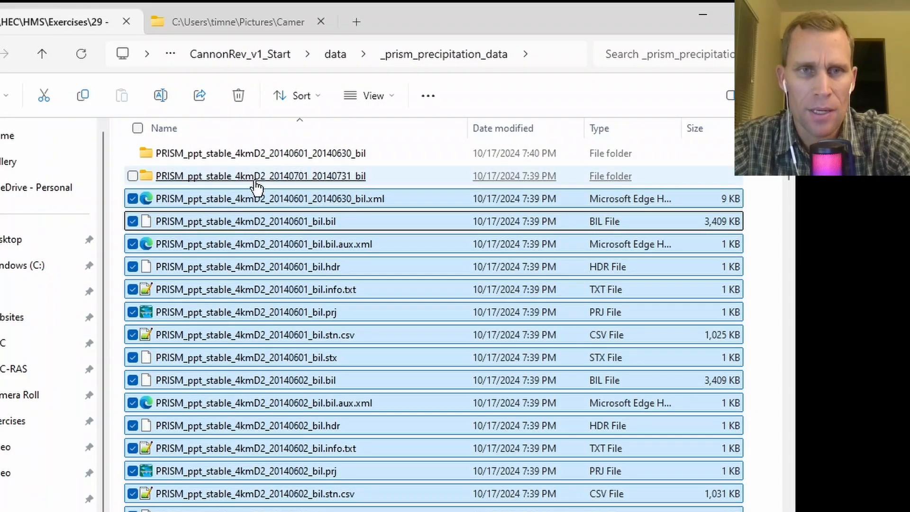
{"action": "left_click", "coordinate": [254, 181]}
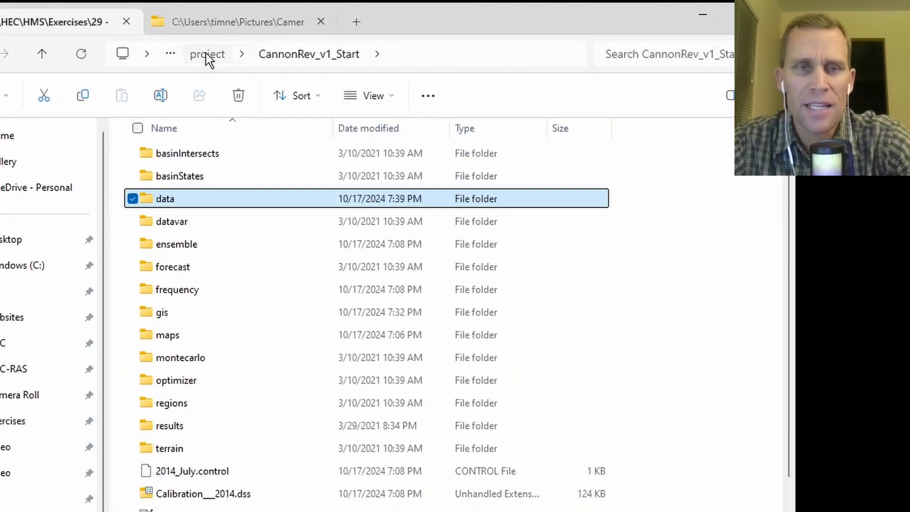
- Open PRISM_formats.pdf from the project's nested Data_asc folder and examine the file-naming convention under Gridded Data
{"action": "left_click", "coordinate": [207, 54]}
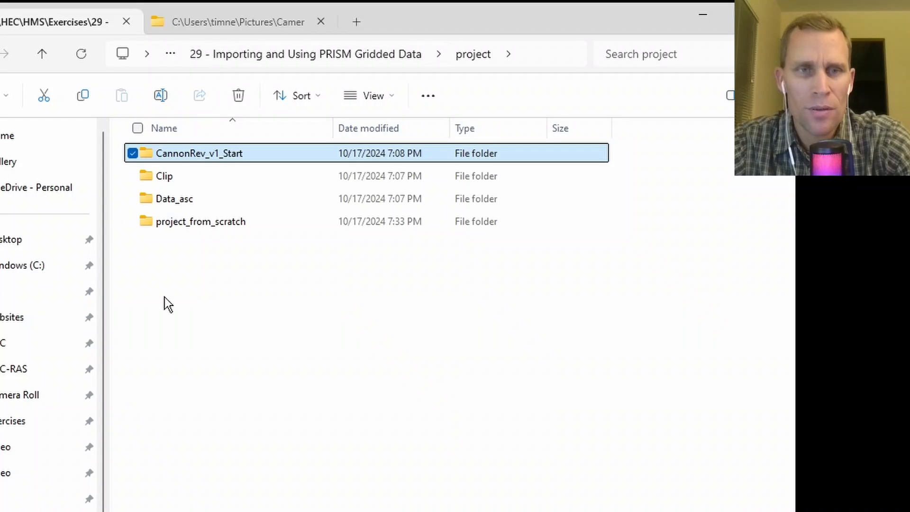
{"action": "double_click", "coordinate": [170, 204]}
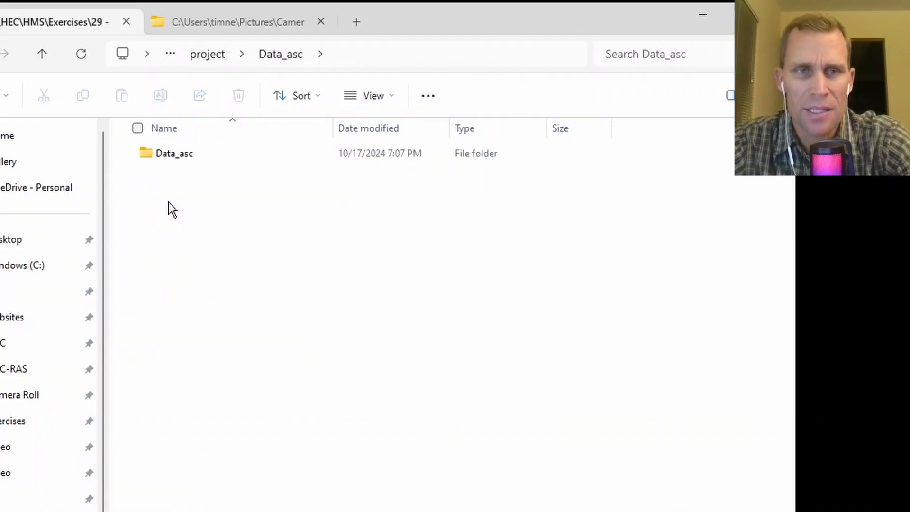
{"action": "double_click", "coordinate": [170, 154]}
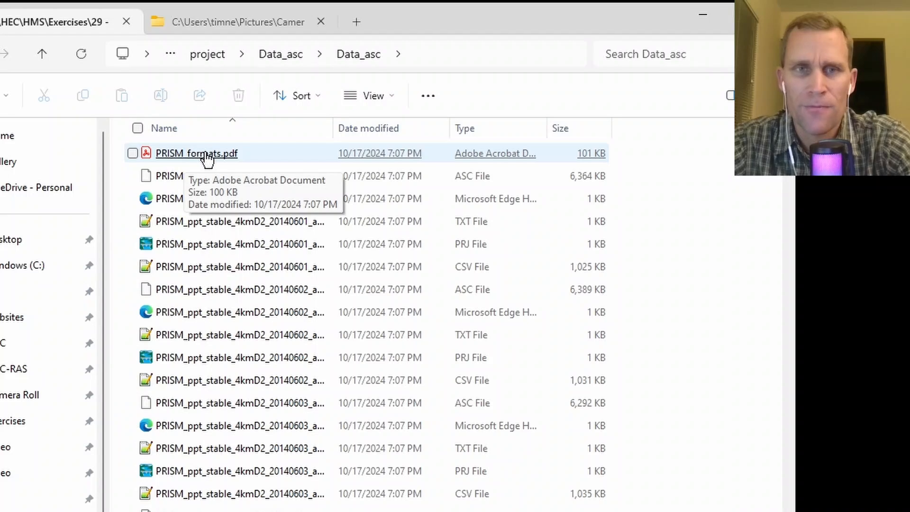
{"action": "left_click", "coordinate": [208, 160]}
{"action": "double_click", "coordinate": [207, 158]}
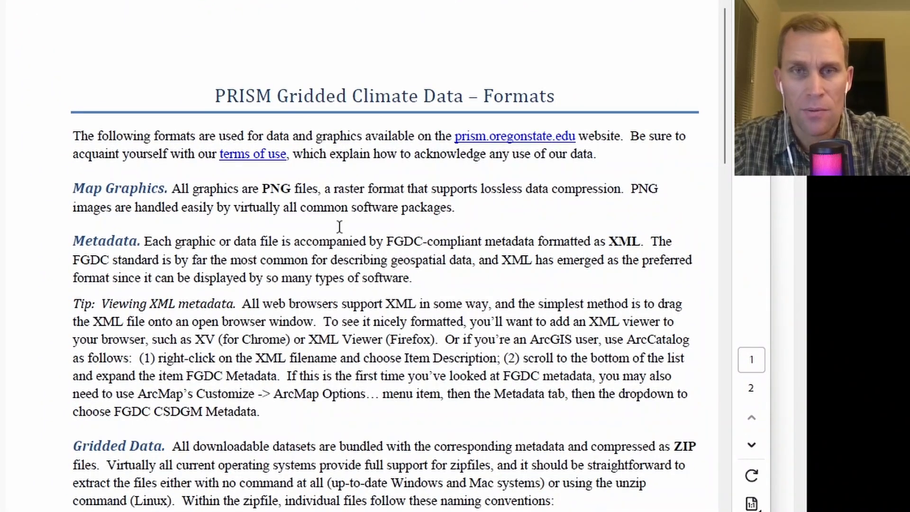
{"action": "scroll", "coordinate": [338, 209], "scroll_direction": "down", "scroll_amount": 4}
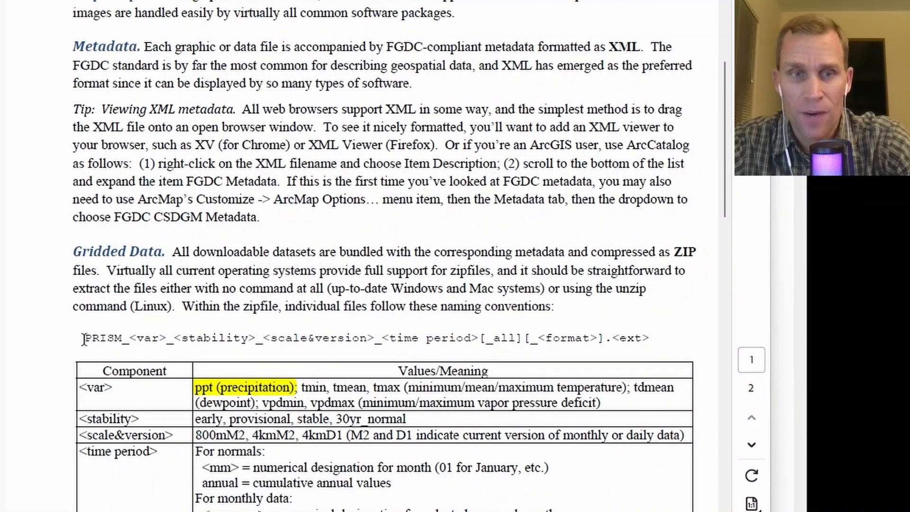
{"action": "left_click_drag", "start_coordinate": [82, 339], "coordinate": [660, 339]}
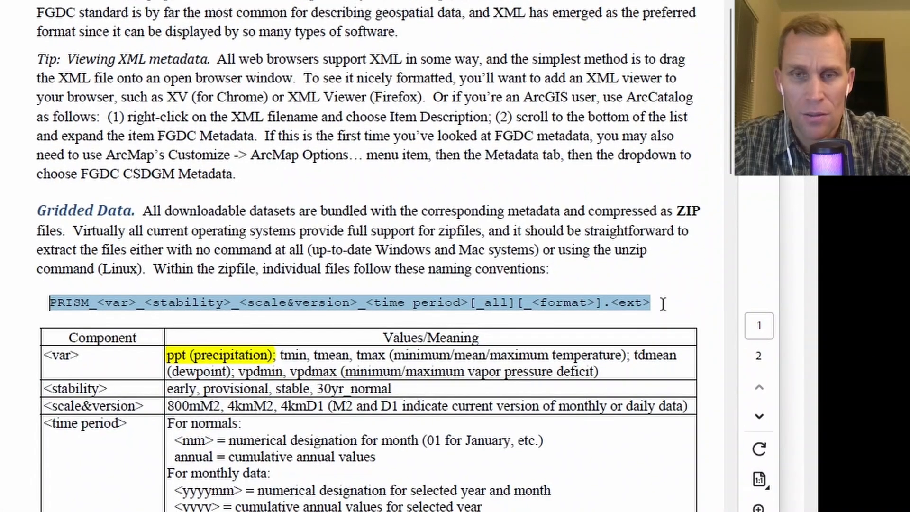
- Examine the components of the gridded-data file-naming convention, including variable, stability, scale and version, against the table of their meanings
{"action": "left_click_drag", "start_coordinate": [648, 298], "coordinate": [644, 286]}
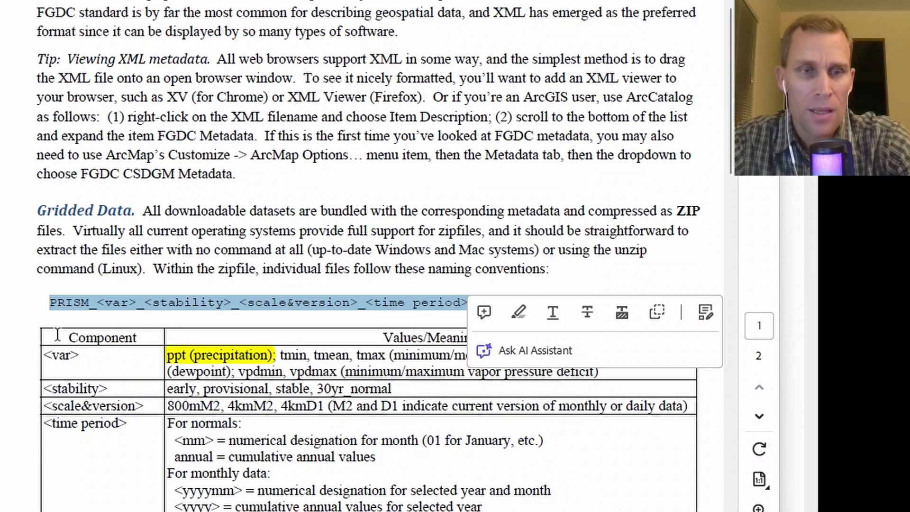
{"action": "left_click", "coordinate": [53, 310]}
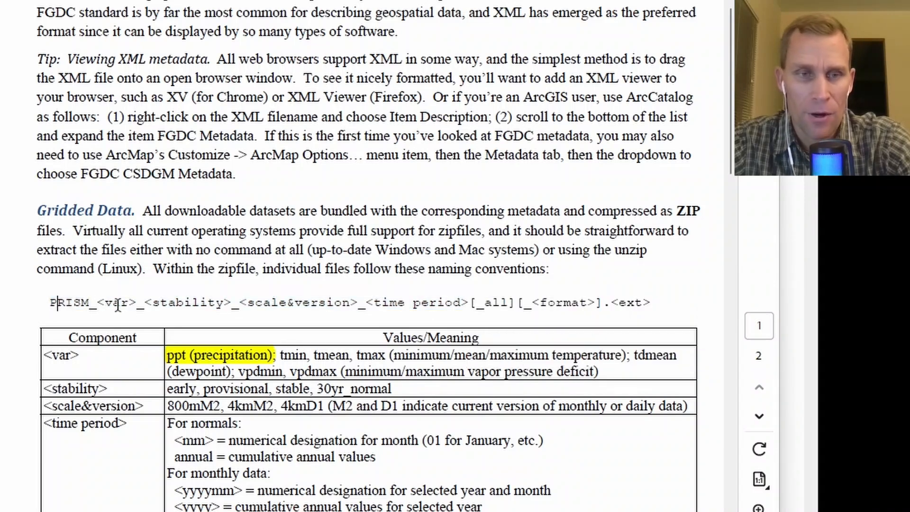
{"action": "scroll", "coordinate": [134, 303], "scroll_direction": "down", "scroll_amount": 2}
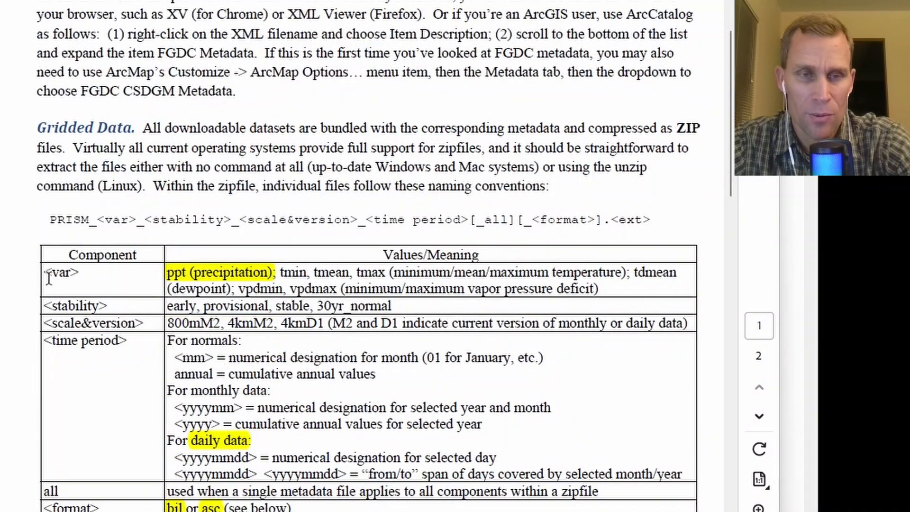
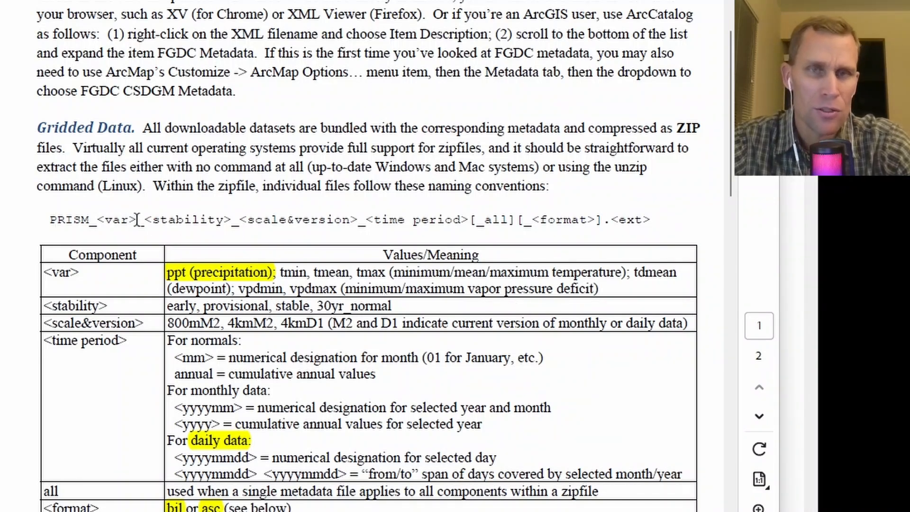
{"action": "left_click_drag", "start_coordinate": [146, 225], "coordinate": [227, 229]}
{"action": "left_click_drag", "start_coordinate": [51, 305], "coordinate": [289, 307]}
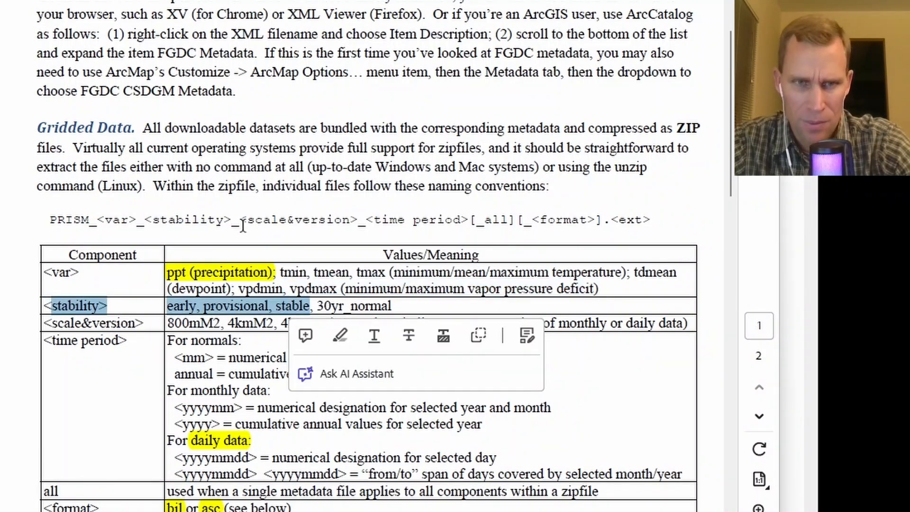
{"action": "left_click_drag", "start_coordinate": [239, 223], "coordinate": [359, 223]}
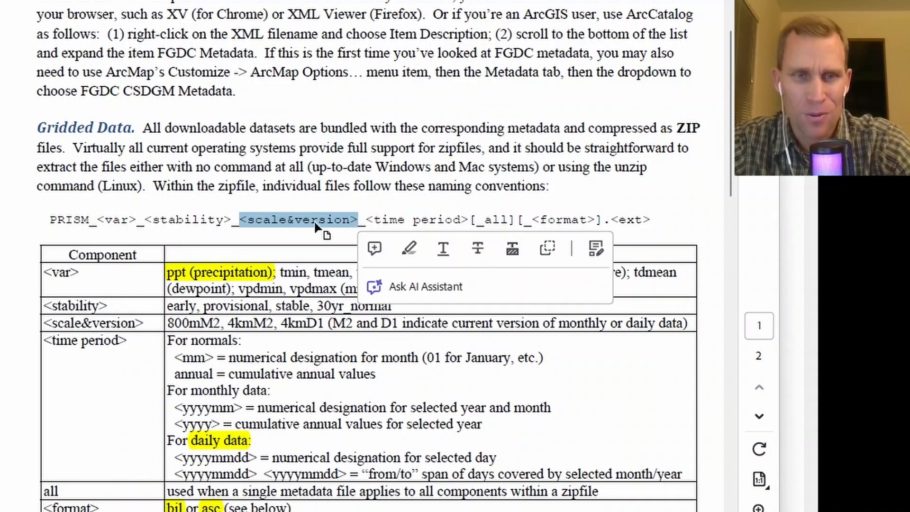
{"action": "left_click", "coordinate": [294, 224]}
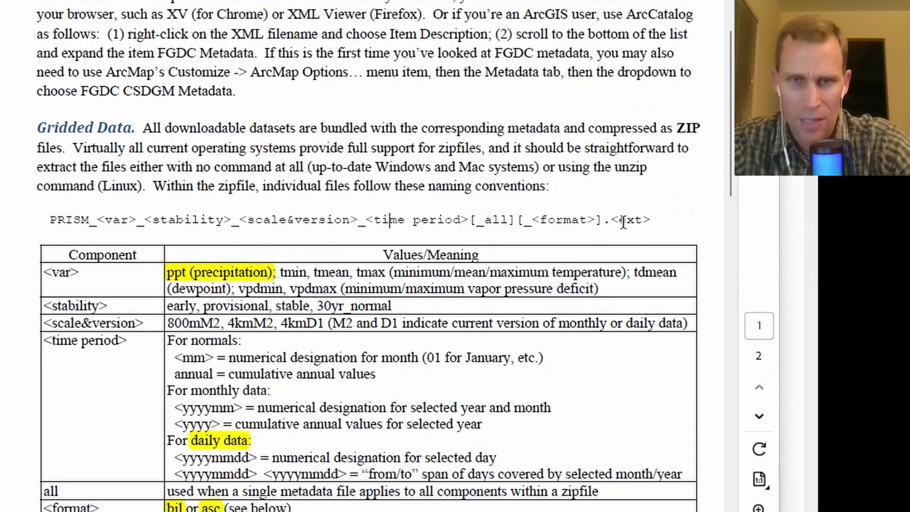
- Read the descriptions of the BIL and ASC data formats in PRISM_formats.pdf
{"action": "scroll", "coordinate": [417, 303], "scroll_direction": "down", "scroll_amount": 4}
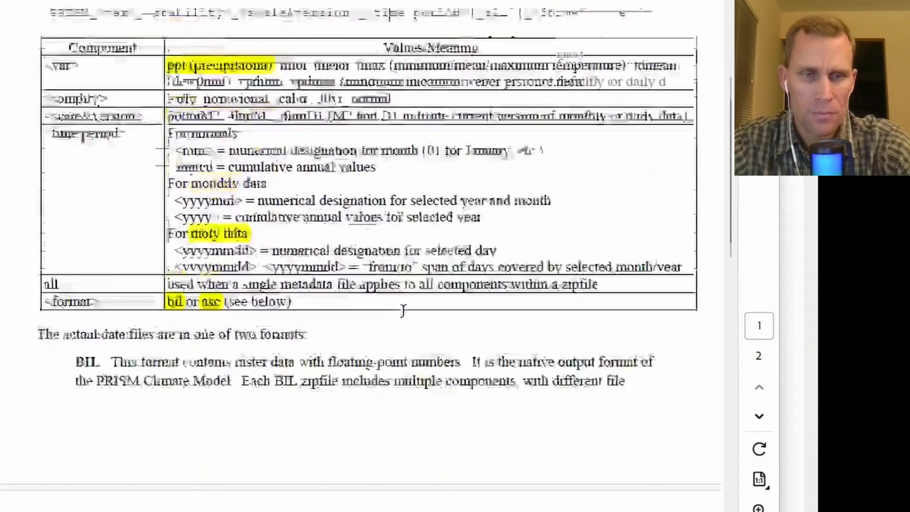
{"action": "scroll", "coordinate": [403, 311], "scroll_direction": "down", "scroll_amount": 1}
{"action": "scroll", "coordinate": [401, 296], "scroll_direction": "down", "scroll_amount": 5}
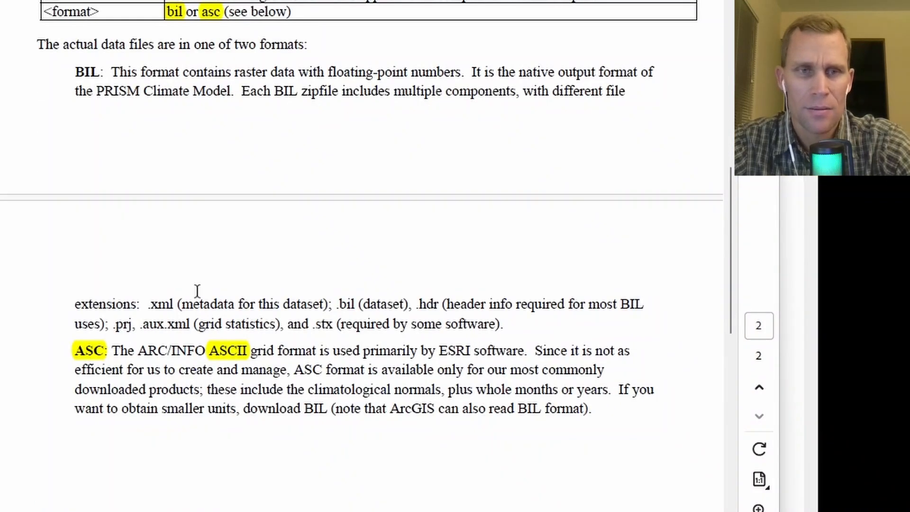
{"action": "scroll", "coordinate": [171, 256], "scroll_direction": "up", "scroll_amount": 1}
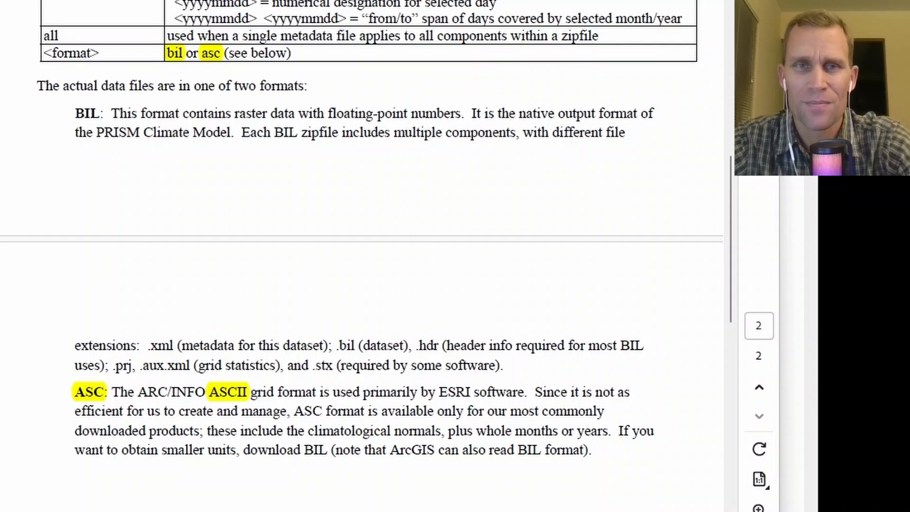
- In File Explorer, copy the five 20140601 files (.asc, .asc.aux.xml, .info.txt, .prj and .stn.csv) from the nested Data_asc folder to the desktop
{"action": "key", "text": "alt+Tab"}
{"action": "left_click_drag", "start_coordinate": [337, 104], "coordinate": [464, 118]}
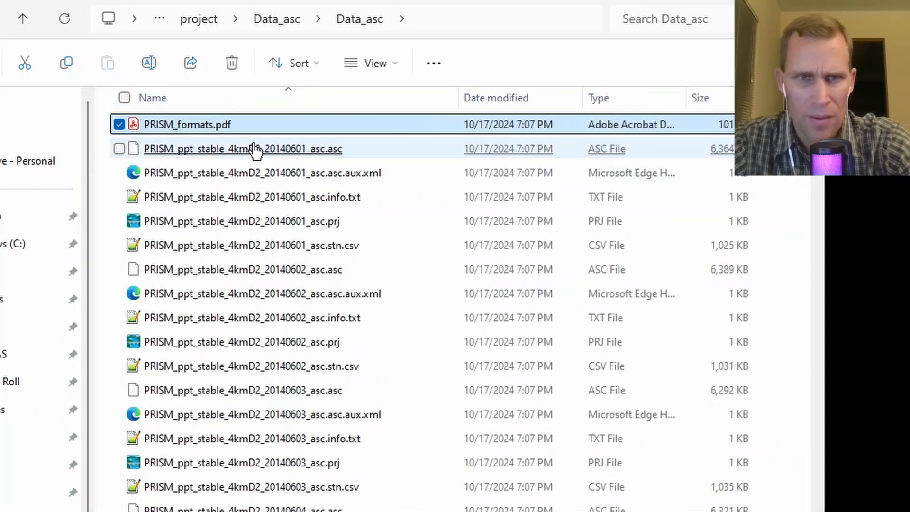
{"action": "left_click_drag", "start_coordinate": [255, 151], "coordinate": [0, 192]}
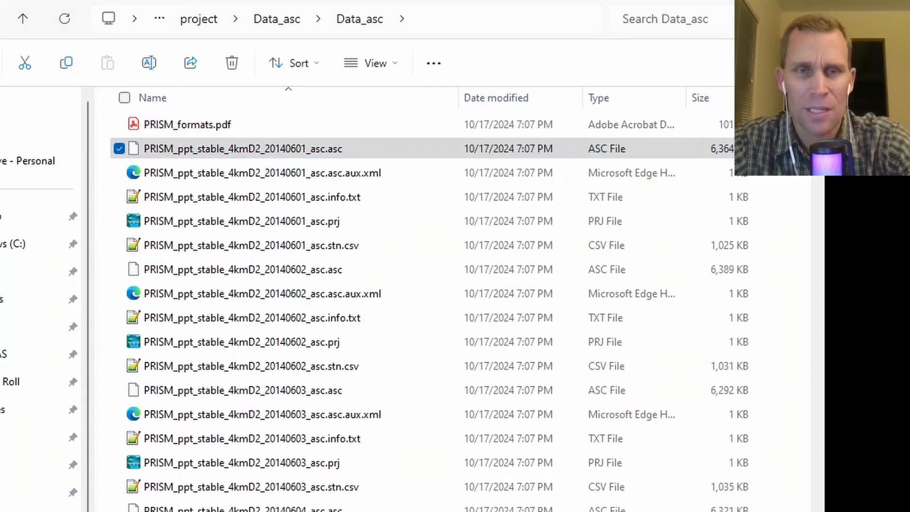
{"action": "left_click_drag", "start_coordinate": [134, 174], "coordinate": [39, 204]}
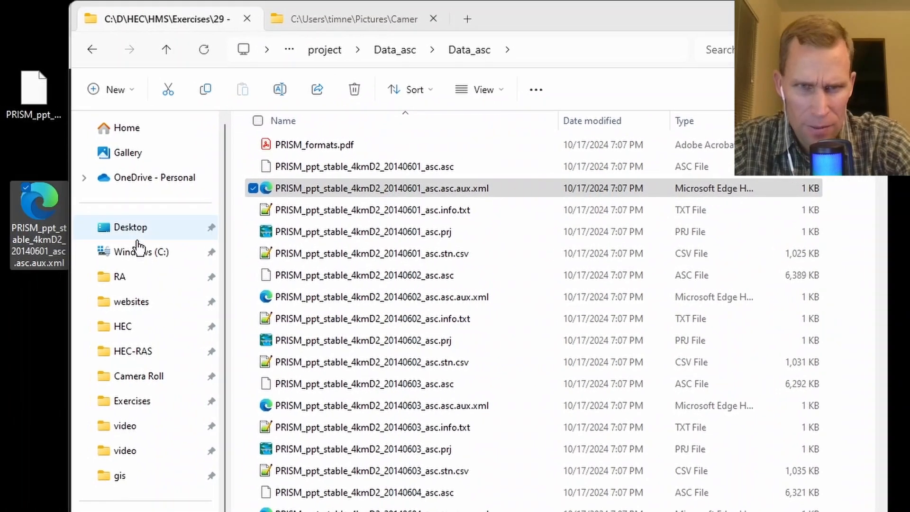
{"action": "left_click_drag", "start_coordinate": [332, 210], "coordinate": [38, 353]}
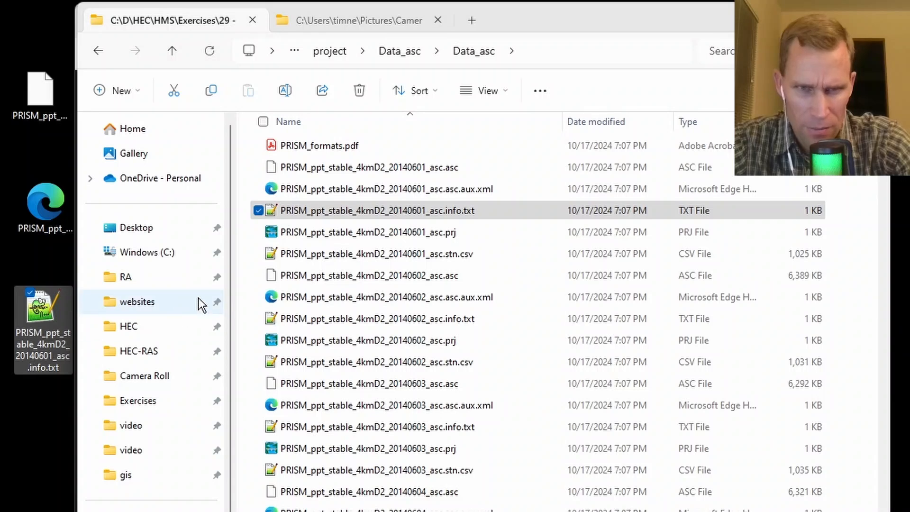
{"action": "left_click_drag", "start_coordinate": [334, 232], "coordinate": [47, 417]}
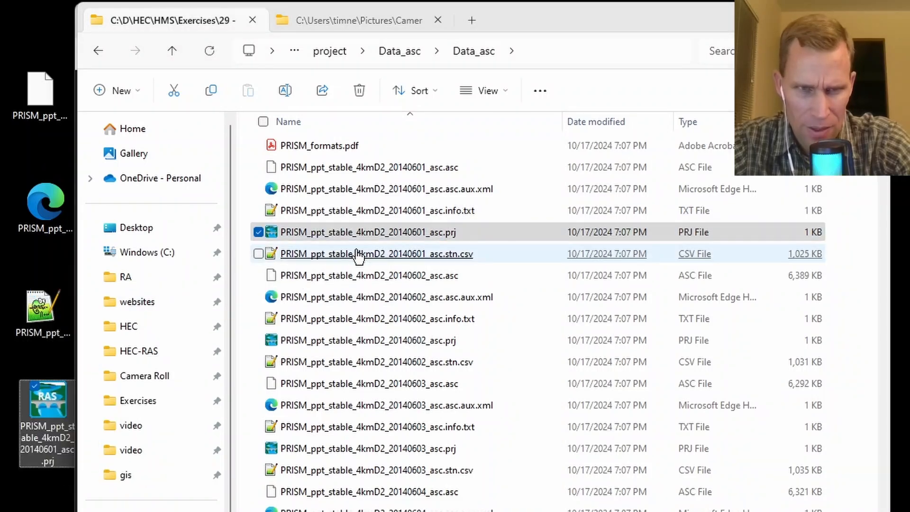
{"action": "left_click", "coordinate": [359, 254], "text": "ctrl"}
{"action": "left_click_drag", "start_coordinate": [359, 254], "coordinate": [38, 493]}
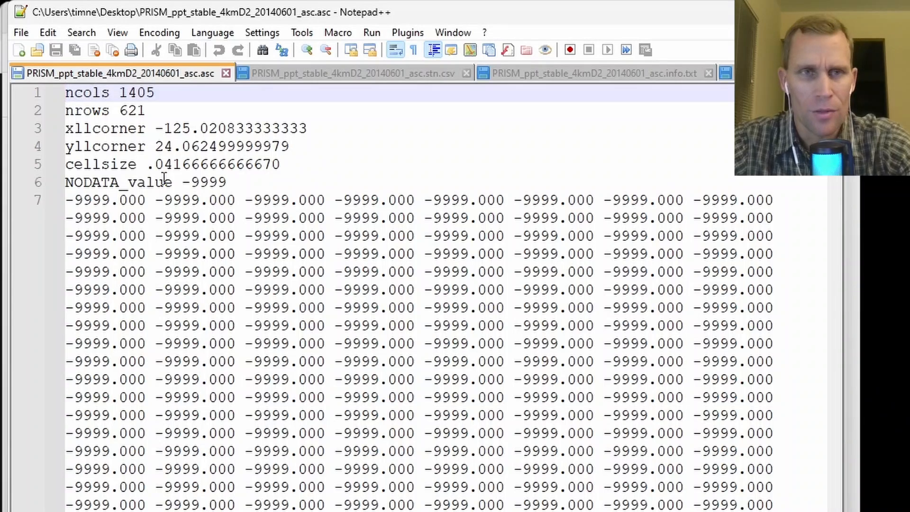
- In Notepad++, review the contents of the 20140601 station list, info text, auxiliary XML and remaining open file
{"action": "left_click", "coordinate": [349, 73]}
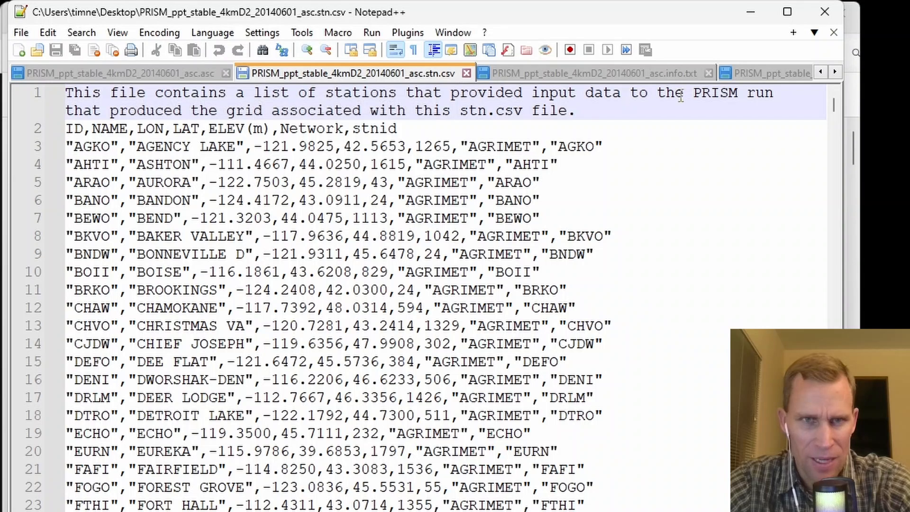
{"action": "left_click_drag", "start_coordinate": [167, 143], "coordinate": [227, 476]}
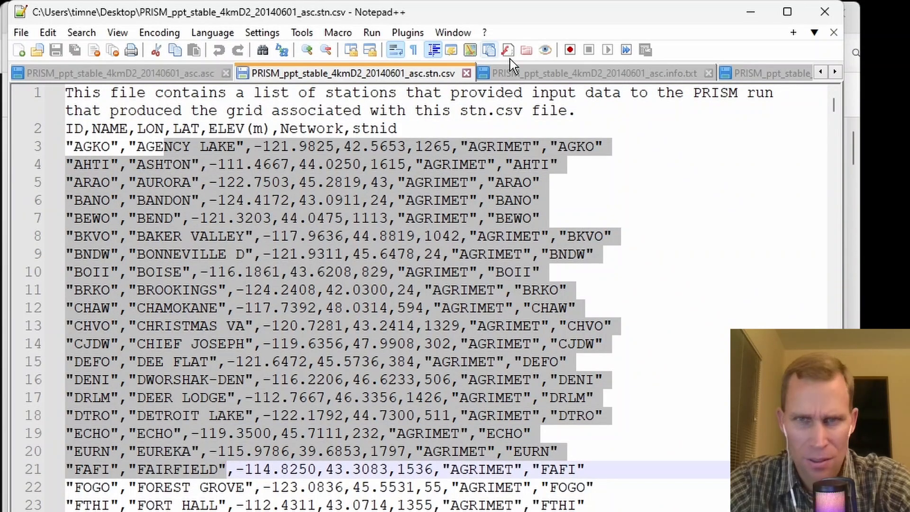
{"action": "left_click", "coordinate": [538, 72]}
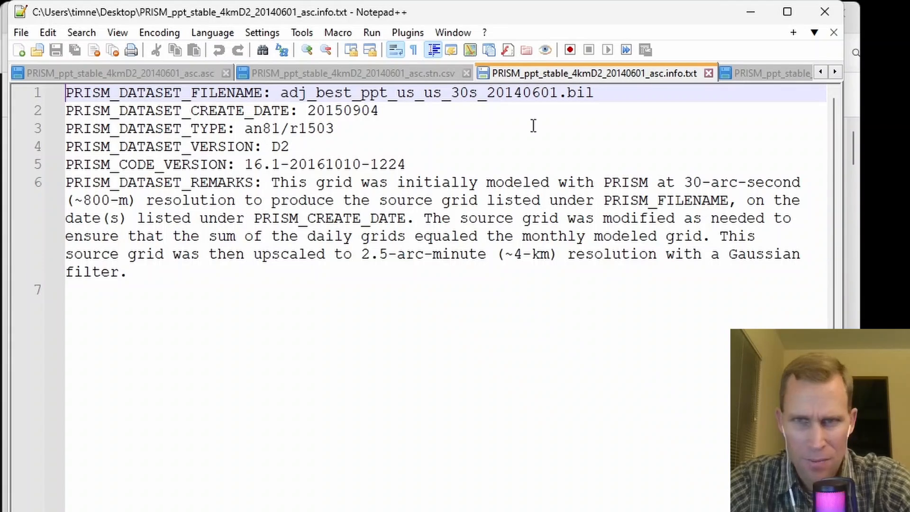
{"action": "left_click", "coordinate": [767, 75]}
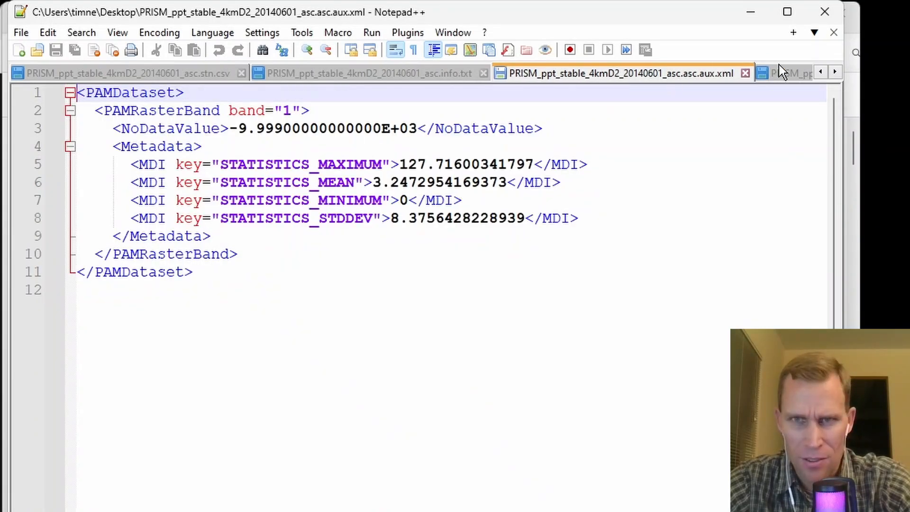
{"action": "left_click", "coordinate": [782, 72]}
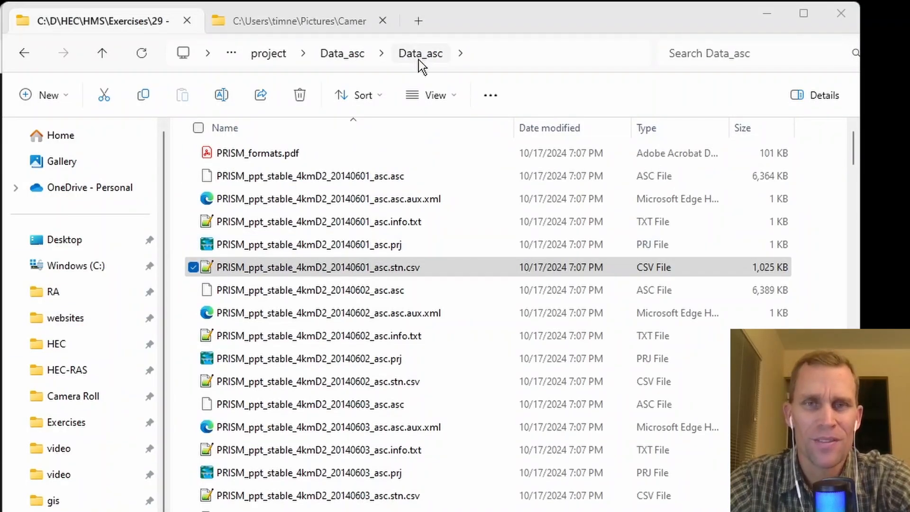
- Switch to the HEC-HMS Tutorials and Guides page and read the section on using the Gridded Data Import Wizard
{"action": "key", "text": "alt+Tab"}
{"action": "left_click", "coordinate": [169, 25]}
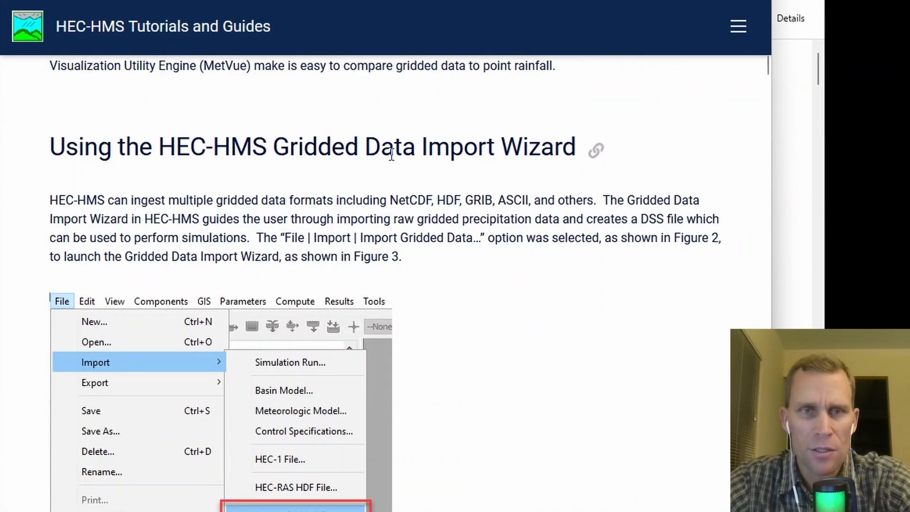
{"action": "scroll", "coordinate": [19, 283], "scroll_direction": "down", "scroll_amount": 3}
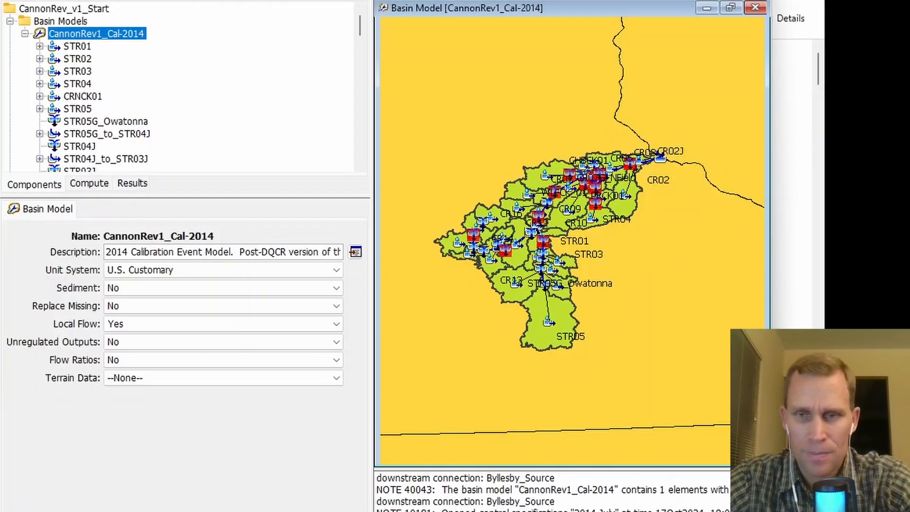
- In HEC-HMS, start the gridded data importer for the CannonRev_v1_Start project and move its wizard window clear of the screen's lower edge
{"action": "left_click", "coordinate": [17, 36]}
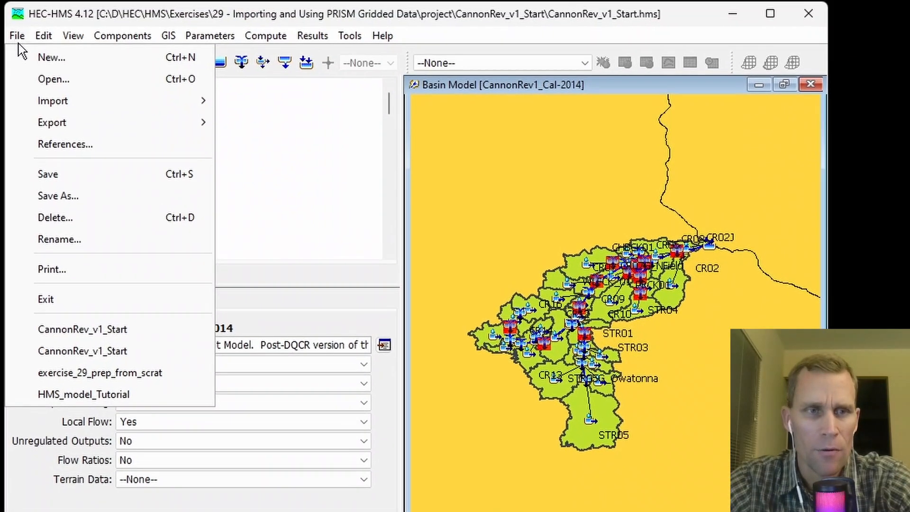
{"action": "mouse_move", "coordinate": [87, 101]}
{"action": "mouse_move", "coordinate": [290, 248]}
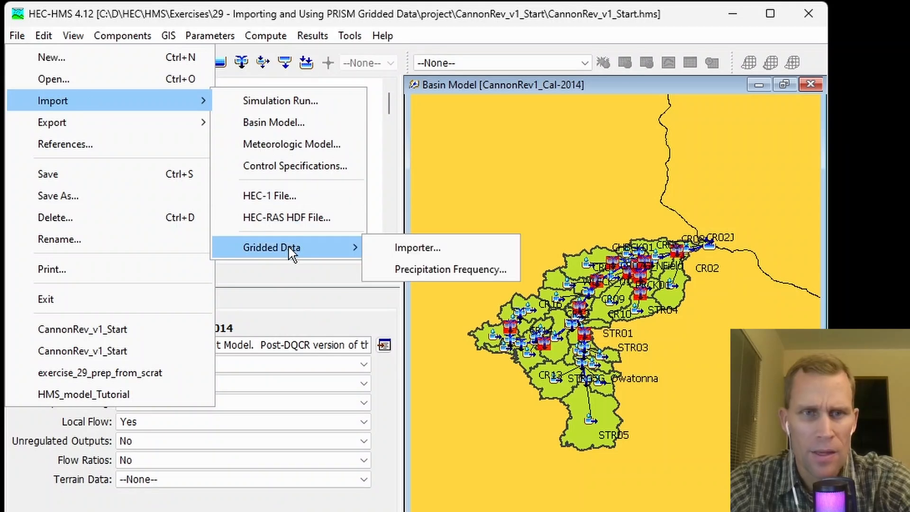
{"action": "left_click", "coordinate": [399, 247]}
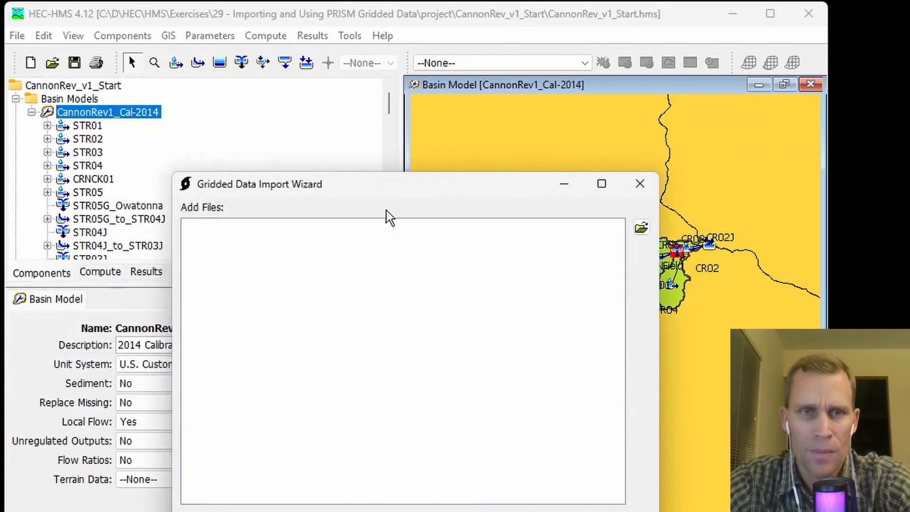
{"action": "left_click_drag", "start_coordinate": [386, 195], "coordinate": [285, 113]}
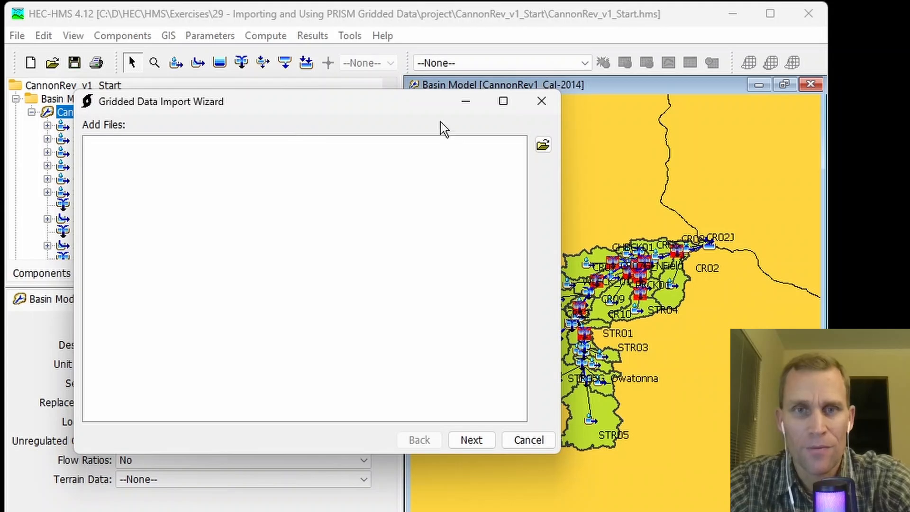
- Add all June and July 2014 PRISM .bil files from CannonRev_v1_Start's data\_prism_precipitation_data folder to the import wizard
{"action": "left_click", "coordinate": [544, 145]}
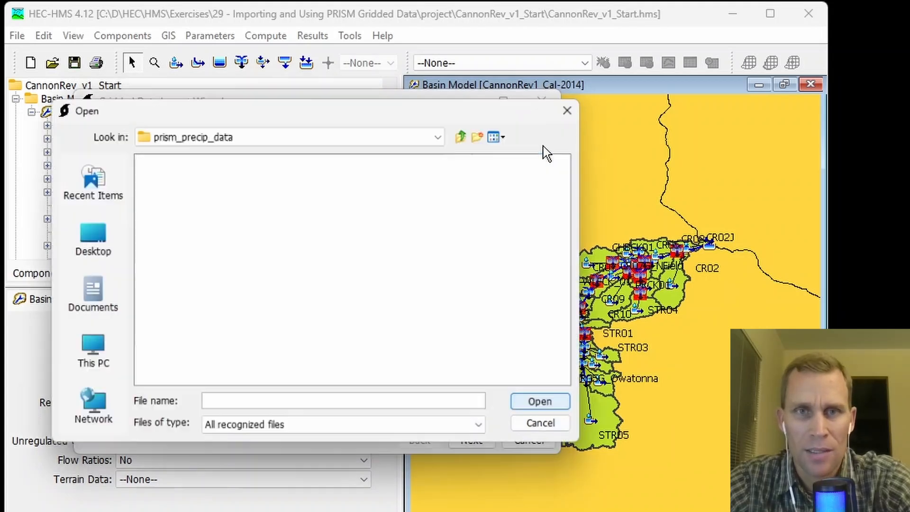
{"action": "left_click", "coordinate": [470, 134]}
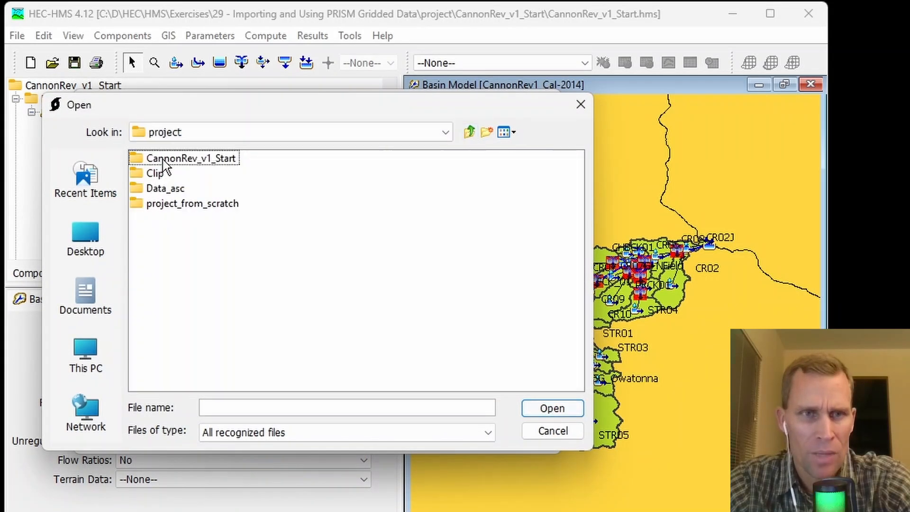
{"action": "double_click", "coordinate": [161, 159]}
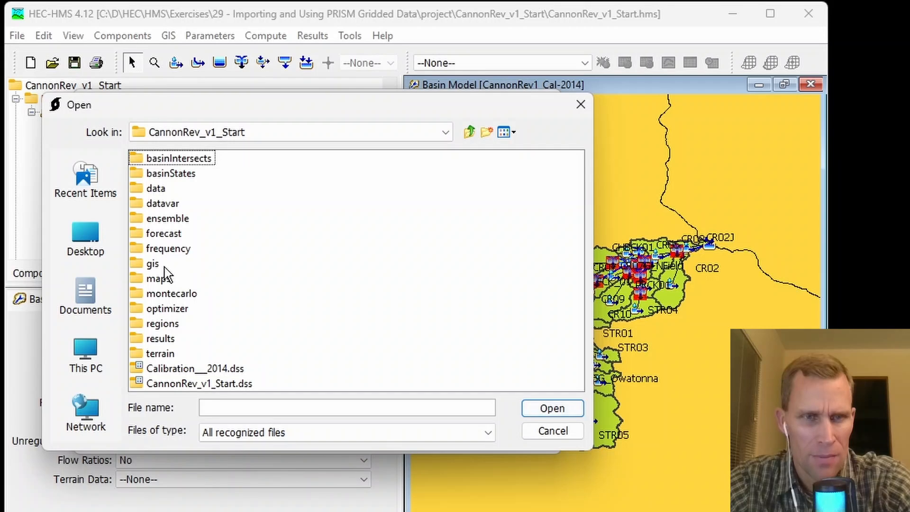
{"action": "double_click", "coordinate": [156, 190]}
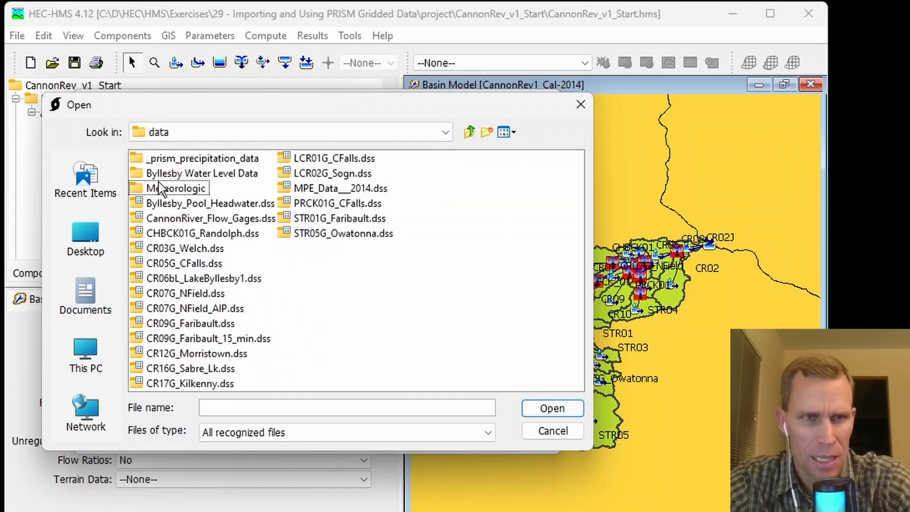
{"action": "double_click", "coordinate": [177, 160]}
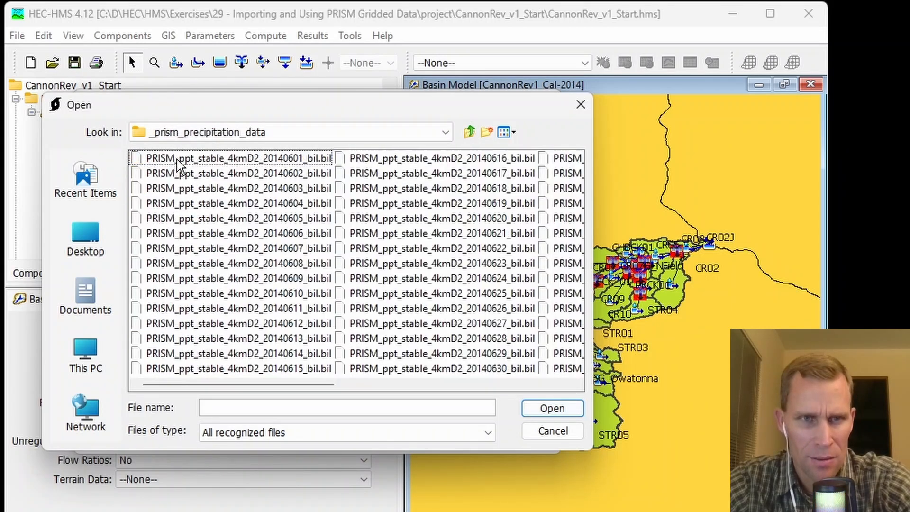
{"action": "scroll", "coordinate": [291, 202], "scroll_direction": "right", "scroll_amount": 5}
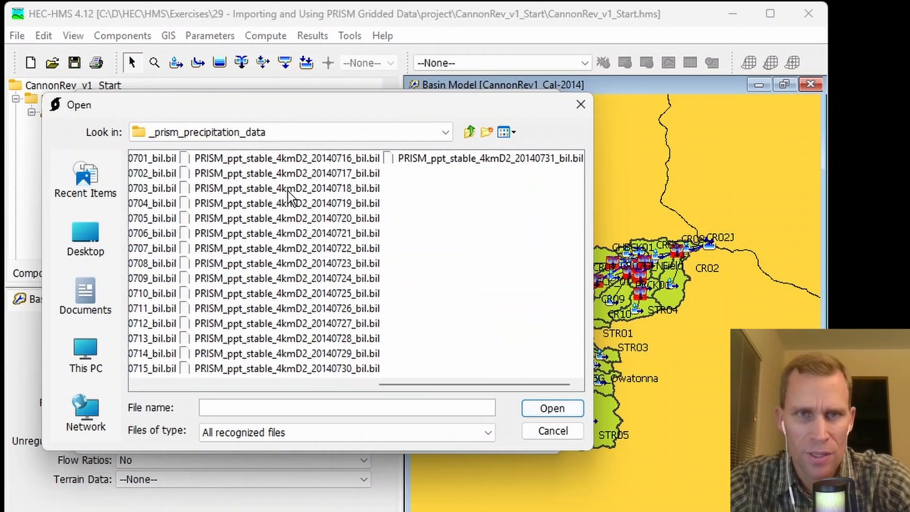
{"action": "key", "text": "ctrl+a"}
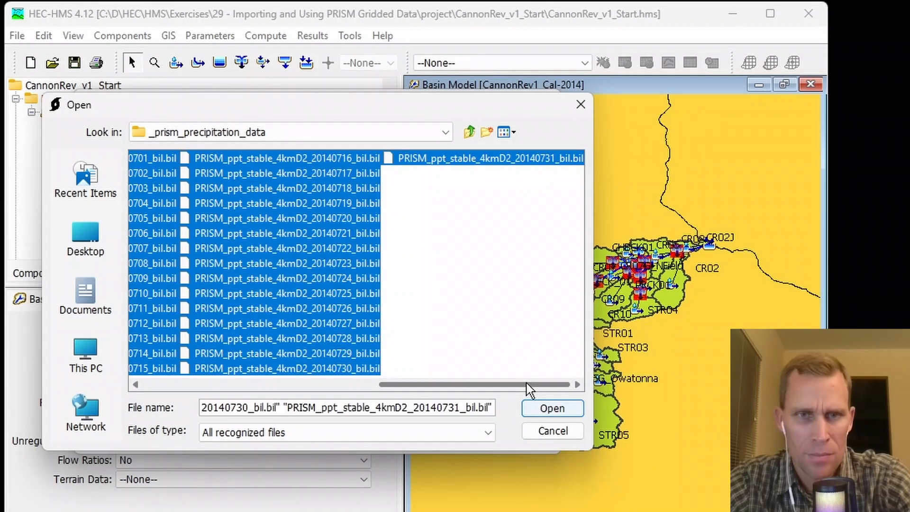
{"action": "left_click", "coordinate": [551, 409]}
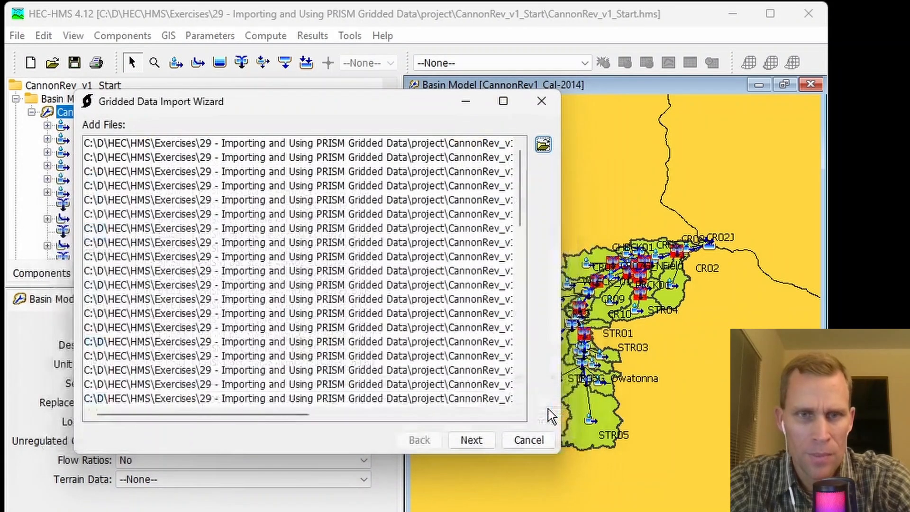
- Select the ppt variable for import in the Gridded Data Import Wizard and continue to the clipping and projection options
{"action": "left_click", "coordinate": [474, 440]}
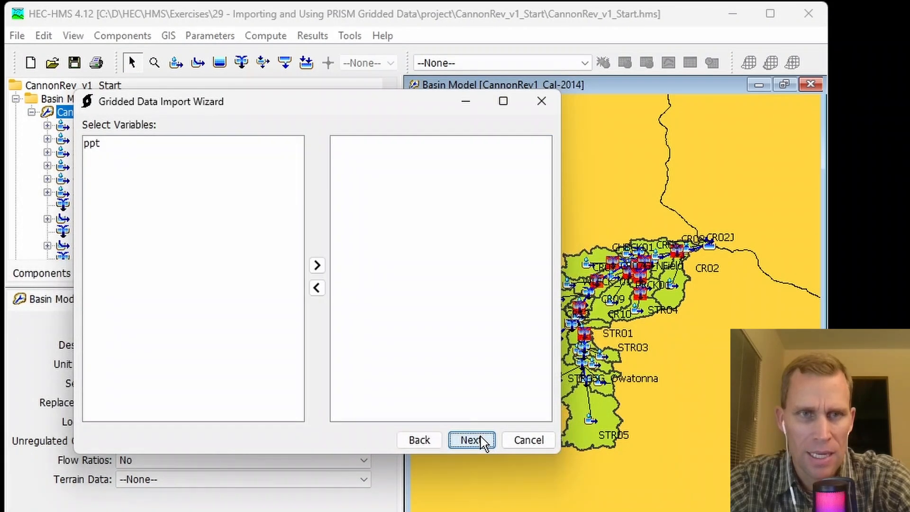
{"action": "left_click", "coordinate": [90, 144]}
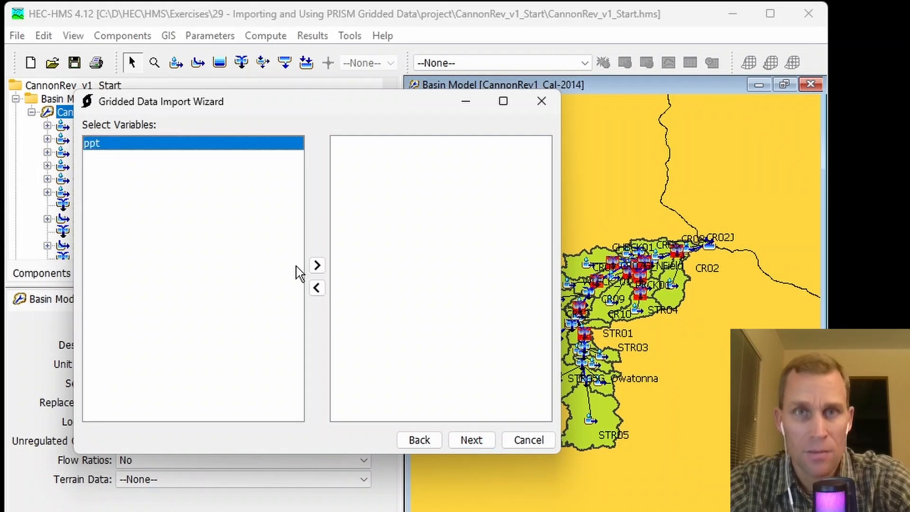
{"action": "left_click", "coordinate": [317, 265]}
{"action": "left_click", "coordinate": [317, 267]}
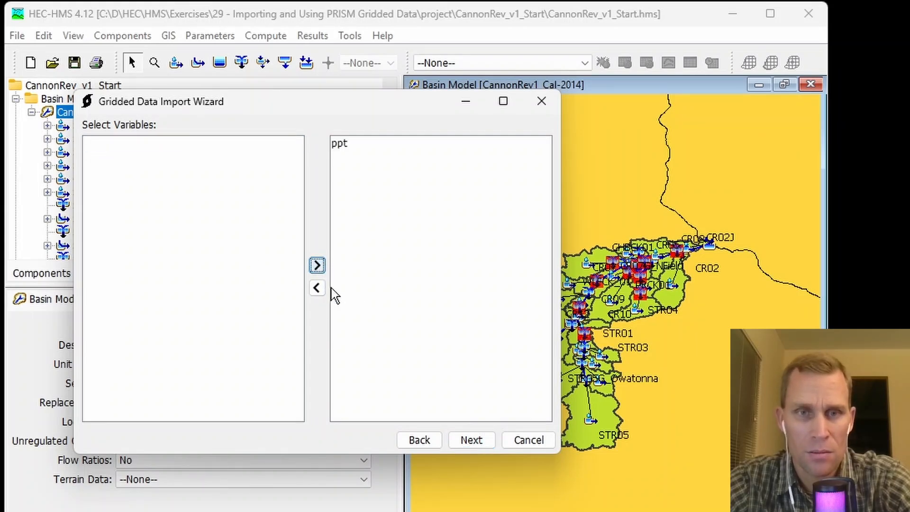
{"action": "left_click", "coordinate": [471, 441]}
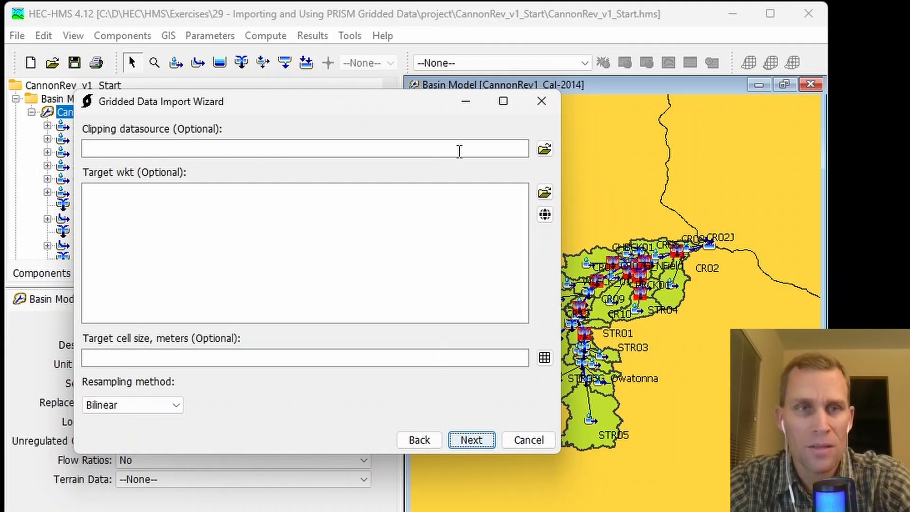
- Set the clipping datasource to watershed_boundary_plus_buffer.shp from the watershed_boundary folder
{"action": "left_click", "coordinate": [545, 150]}
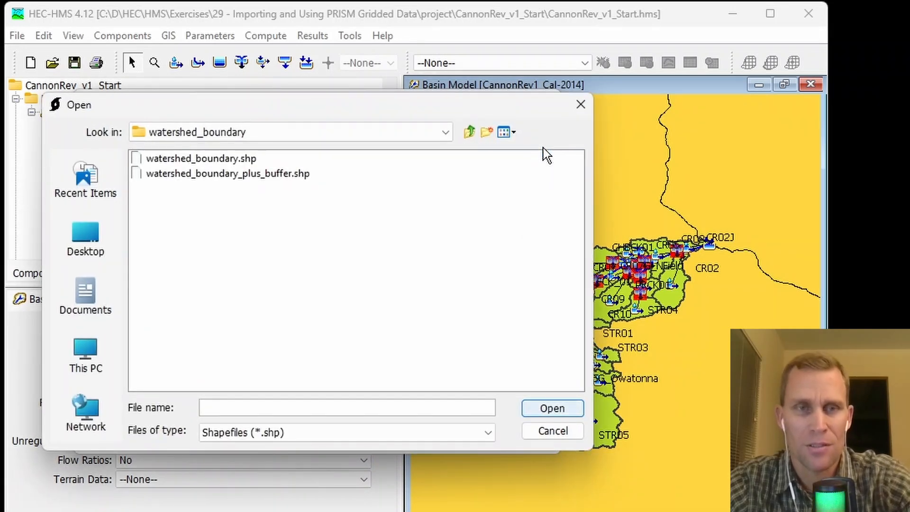
{"action": "left_click", "coordinate": [231, 175]}
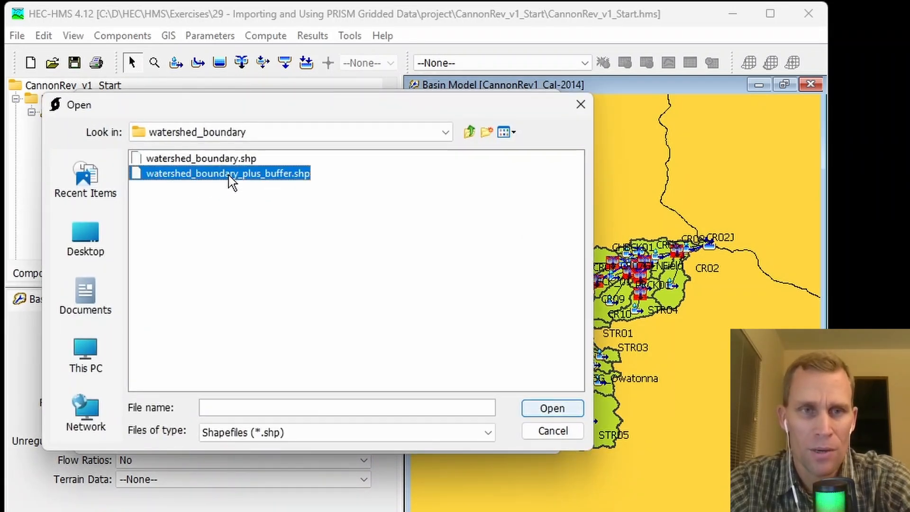
{"action": "left_click", "coordinate": [541, 410]}
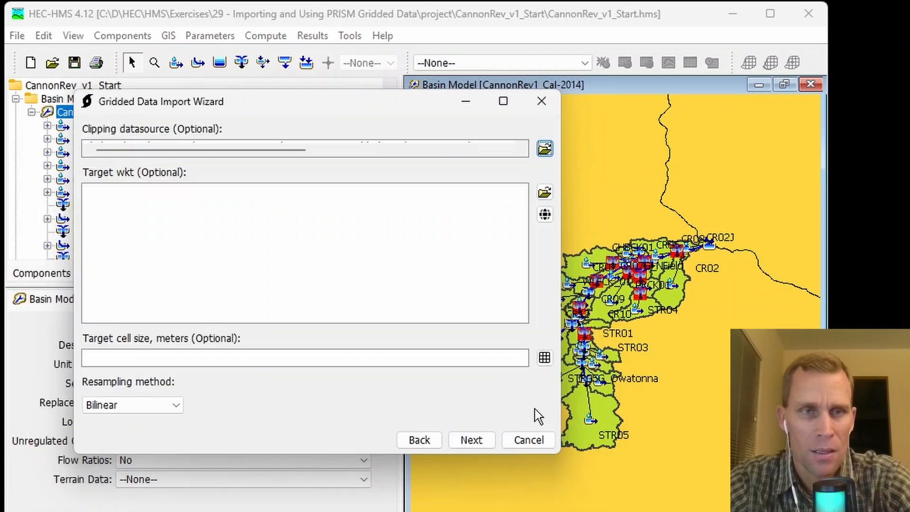
- Fill the target WKT with the EPSG 5070 SHG projection and set the target cell size to 2000 meters
{"action": "left_click", "coordinate": [545, 214]}
{"action": "left_click", "coordinate": [337, 298]}
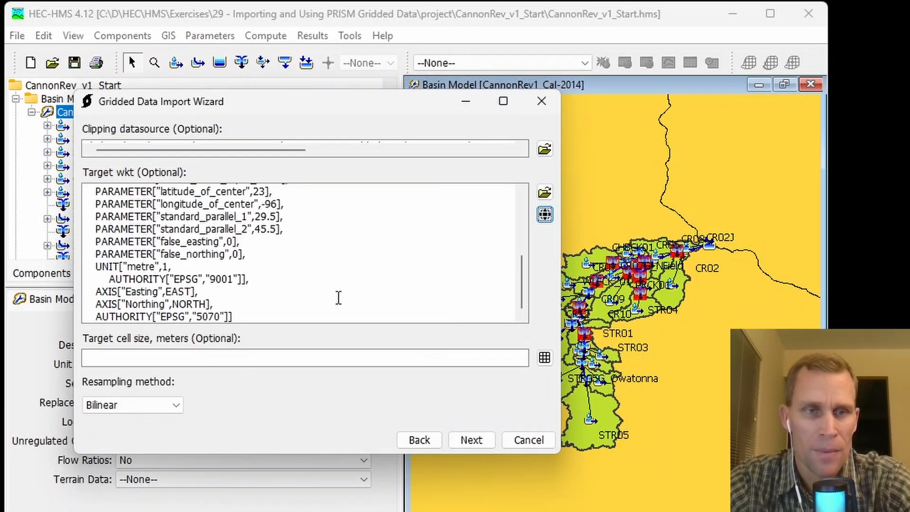
{"action": "left_click", "coordinate": [164, 354]}
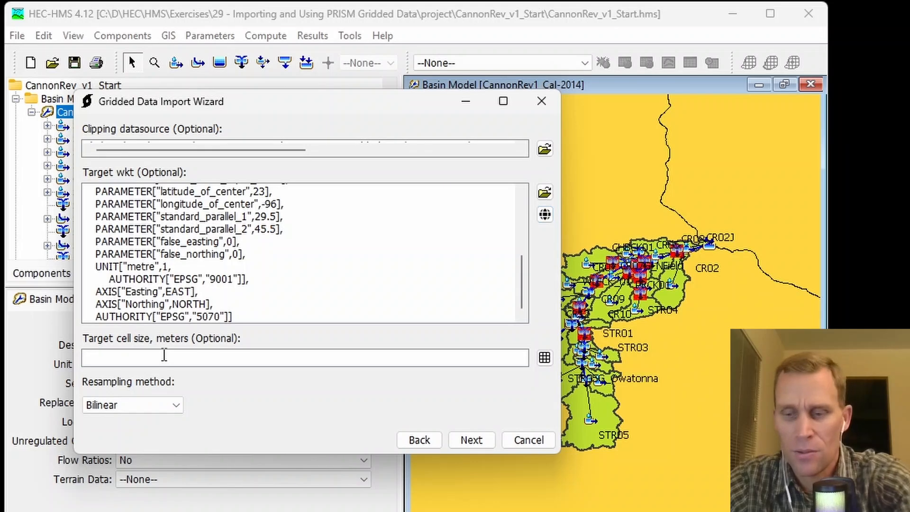
{"action": "type", "text": "2000"}
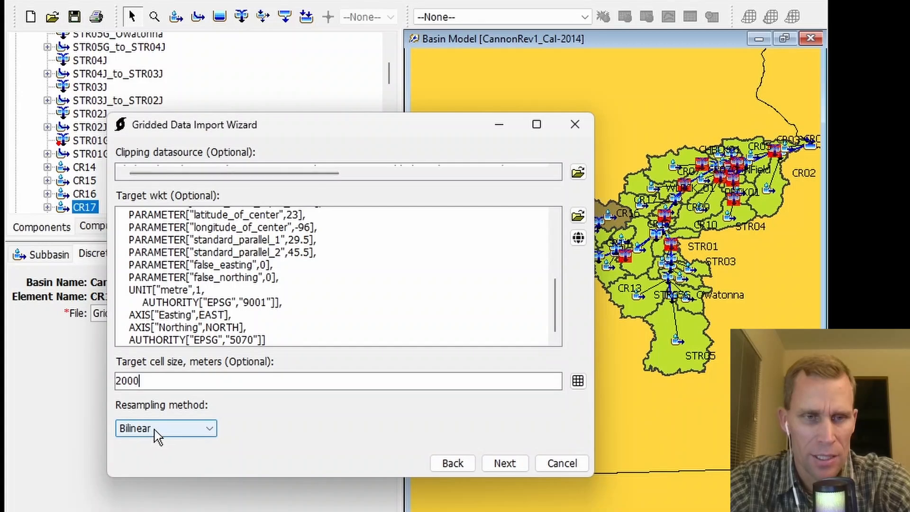
- Set the import destination to a new file PRISMASC.dss in the data folder of exercise 29's CannonRev_v1_Start project
{"action": "left_click", "coordinate": [498, 465]}
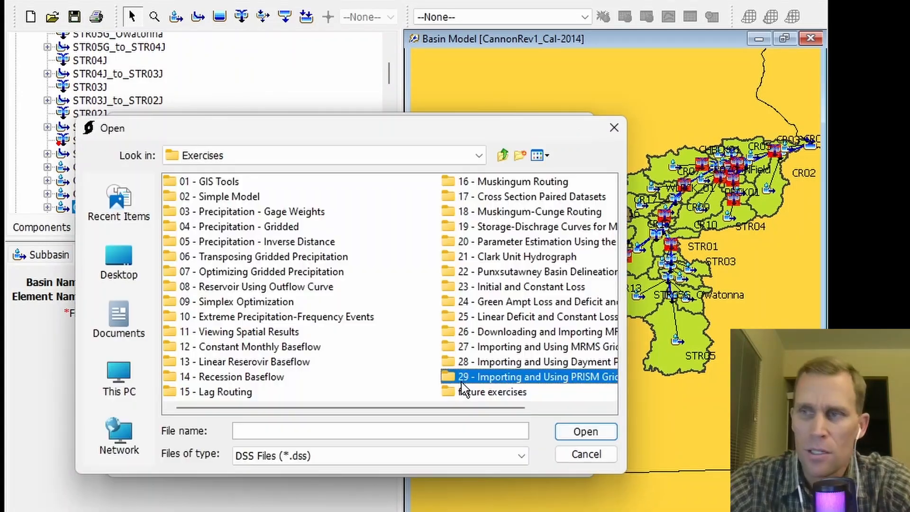
{"action": "double_click", "coordinate": [461, 382]}
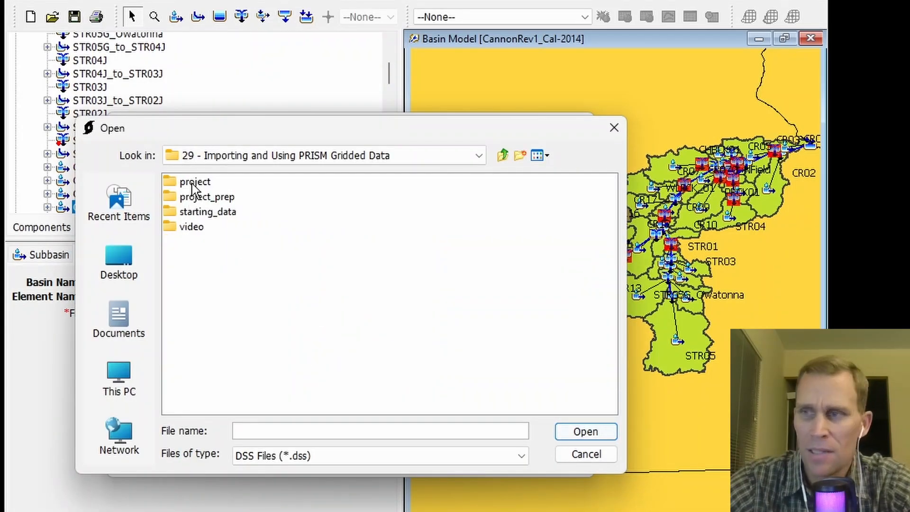
{"action": "double_click", "coordinate": [192, 183]}
{"action": "double_click", "coordinate": [193, 184]}
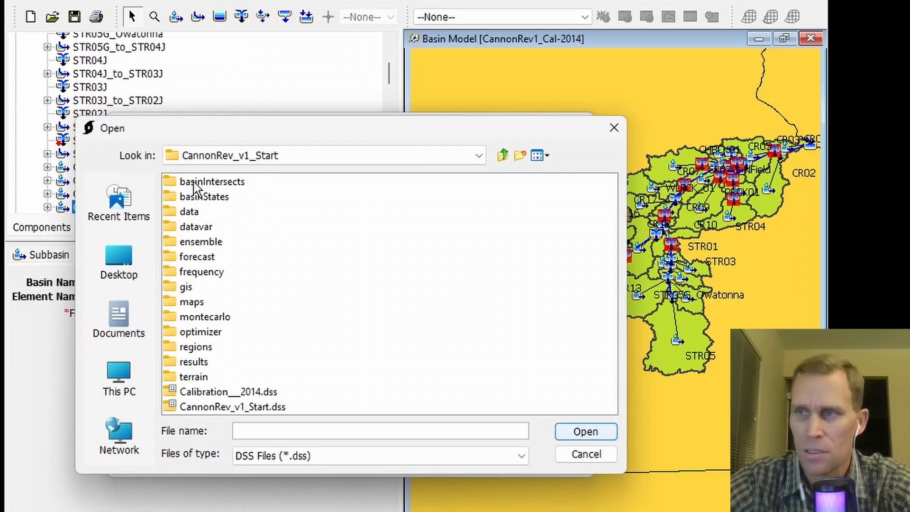
{"action": "double_click", "coordinate": [189, 212]}
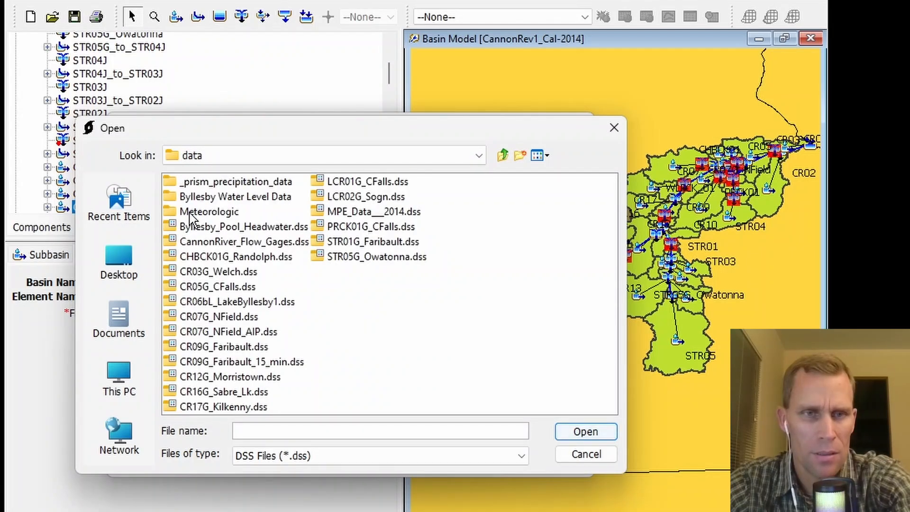
{"action": "left_click", "coordinate": [374, 429]}
{"action": "type", "text": "PRISMASC.dss"}
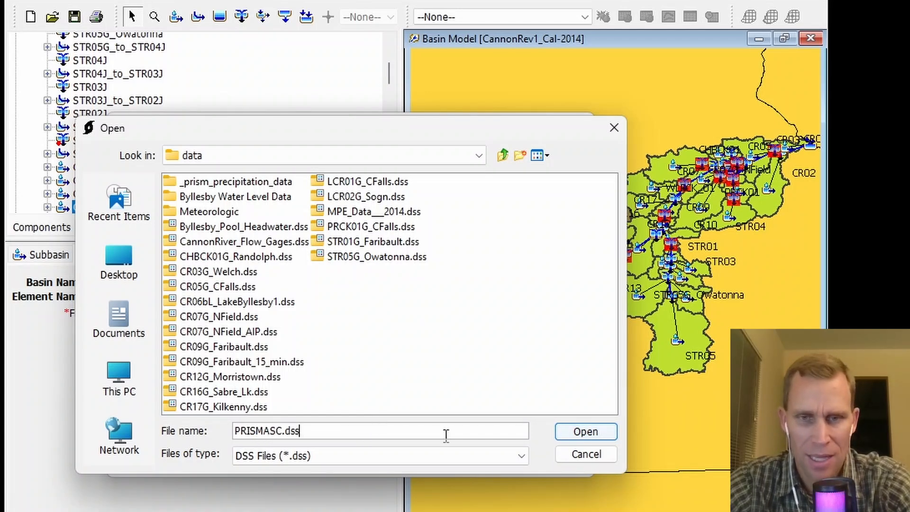
{"action": "left_click", "coordinate": [577, 433]}
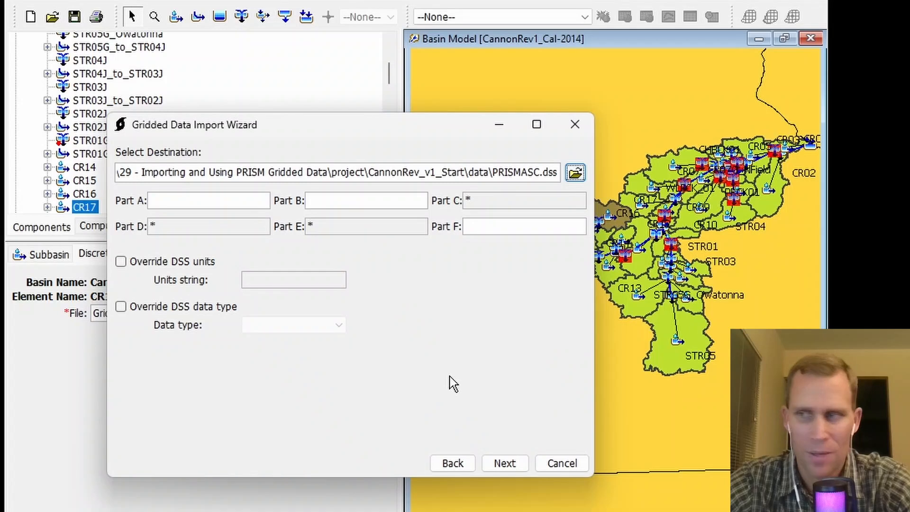
- Set DSS pathname part A to SHG, part B to Cannon and part F to PRISM, run the import and close the wizard
{"action": "left_click", "coordinate": [151, 201]}
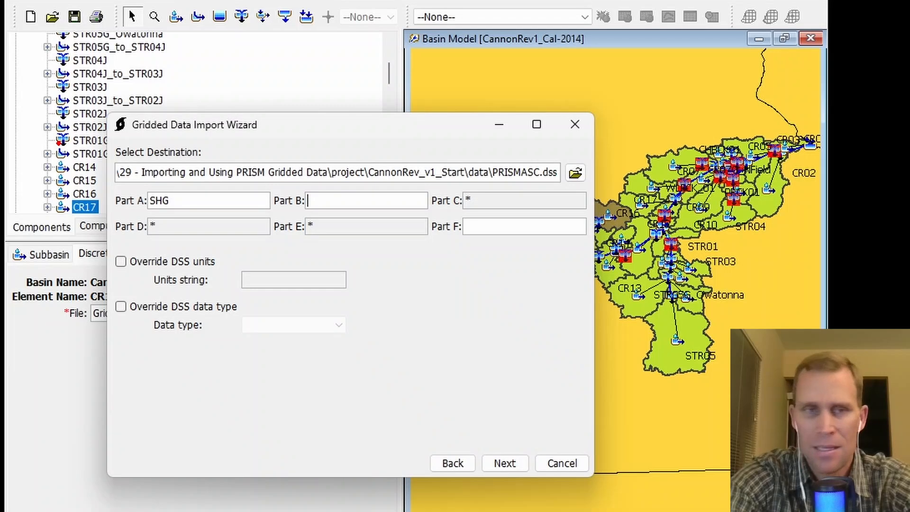
{"action": "type", "text": "Cannon"}
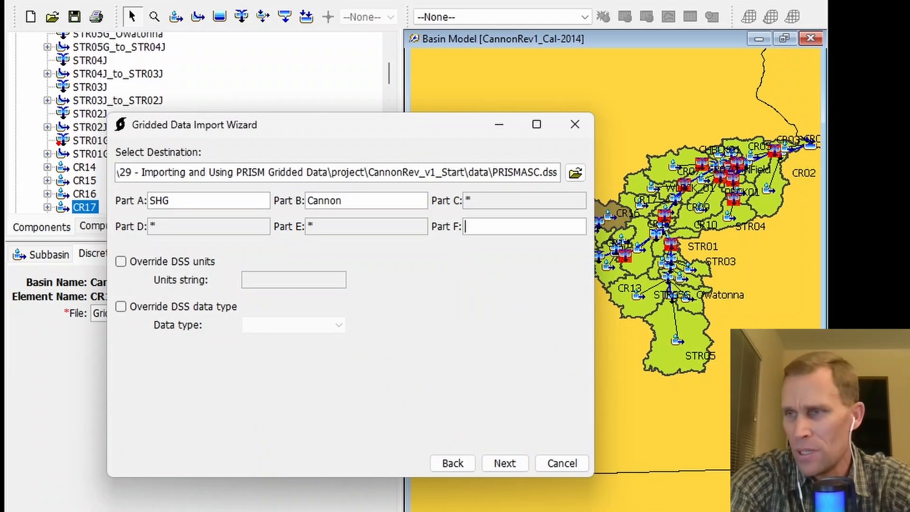
{"action": "type", "text": "PRISM"}
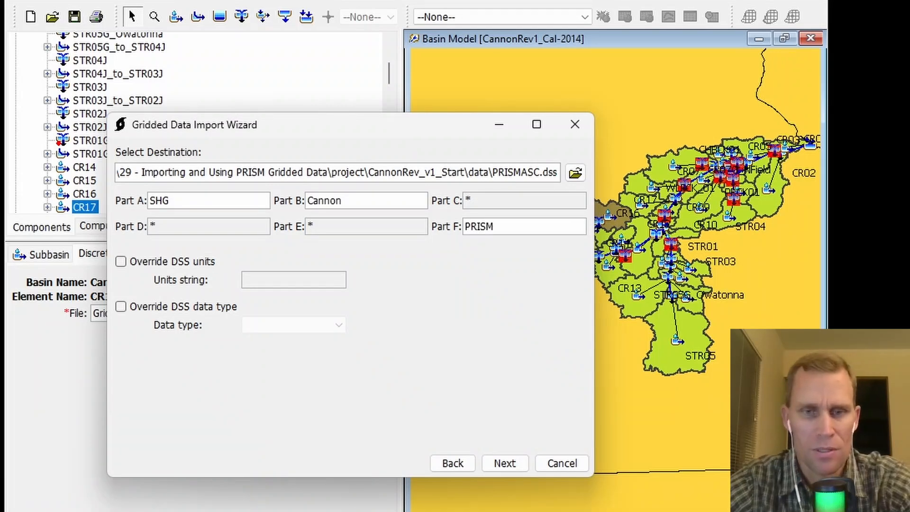
{"action": "left_click", "coordinate": [506, 463]}
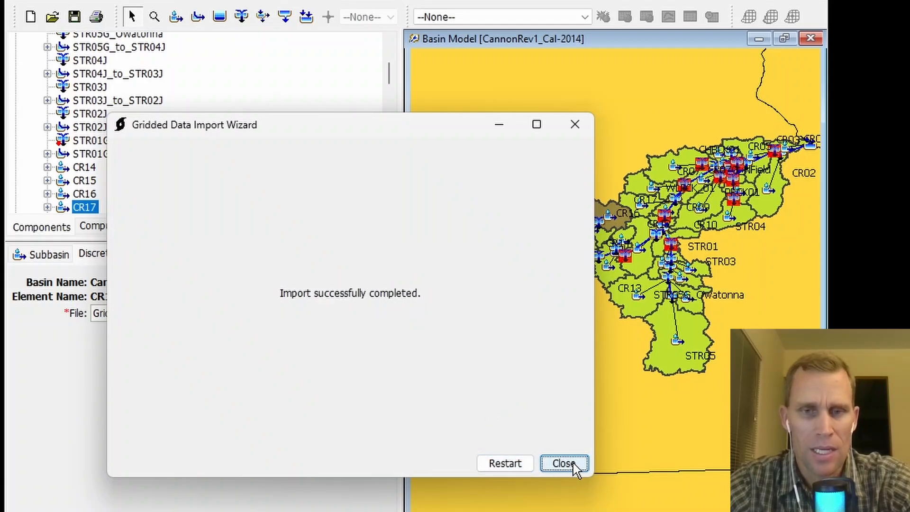
{"action": "left_click", "coordinate": [564, 463]}
- Consult the HEC-HMS Tutorials and Guides page, and in HEC-HMS create precipitation gridset PRISM_ASC_2014 described as "Precipitation grid derived from daily PRISM data"
{"action": "left_click", "coordinate": [563, 341]}
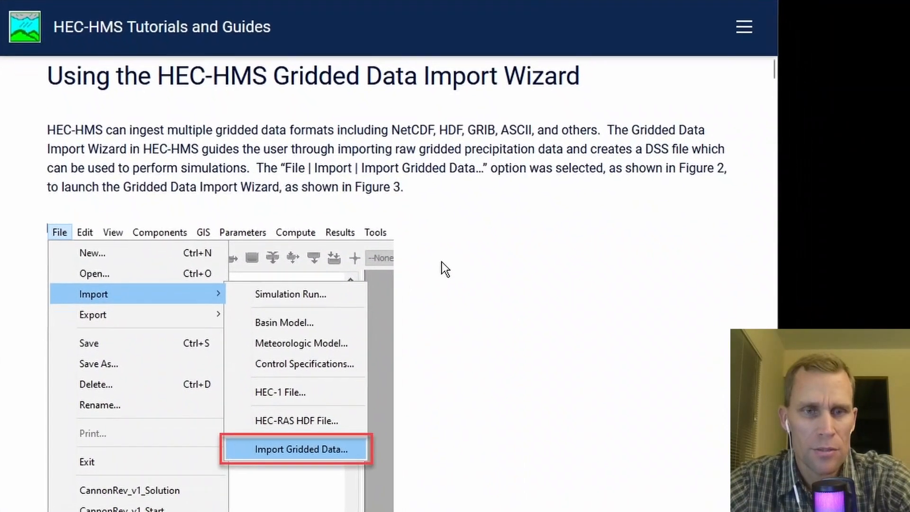
{"action": "scroll", "coordinate": [442, 263], "scroll_direction": "down", "scroll_amount": 20}
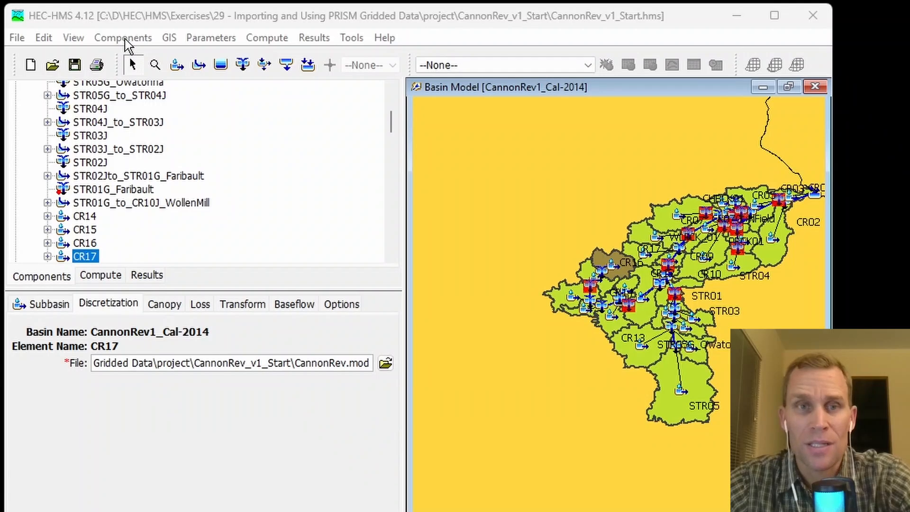
{"action": "left_click", "coordinate": [124, 38]}
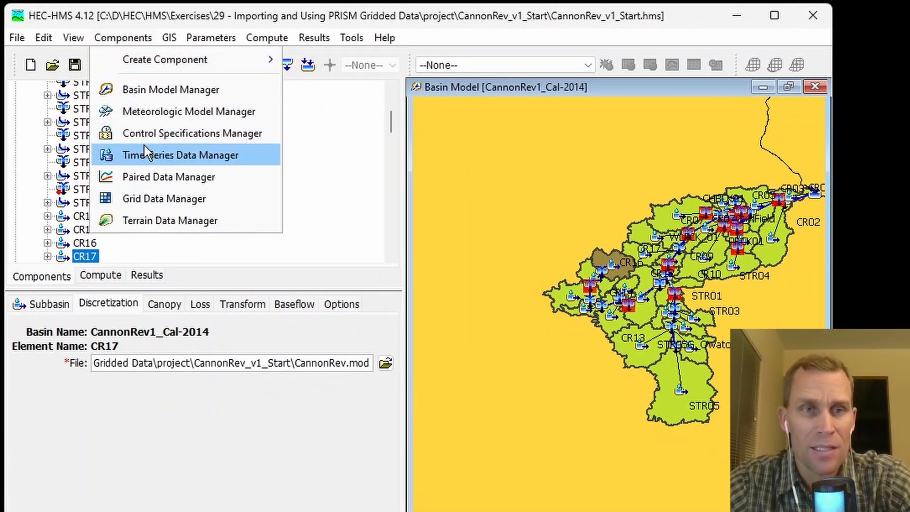
{"action": "left_click", "coordinate": [146, 206]}
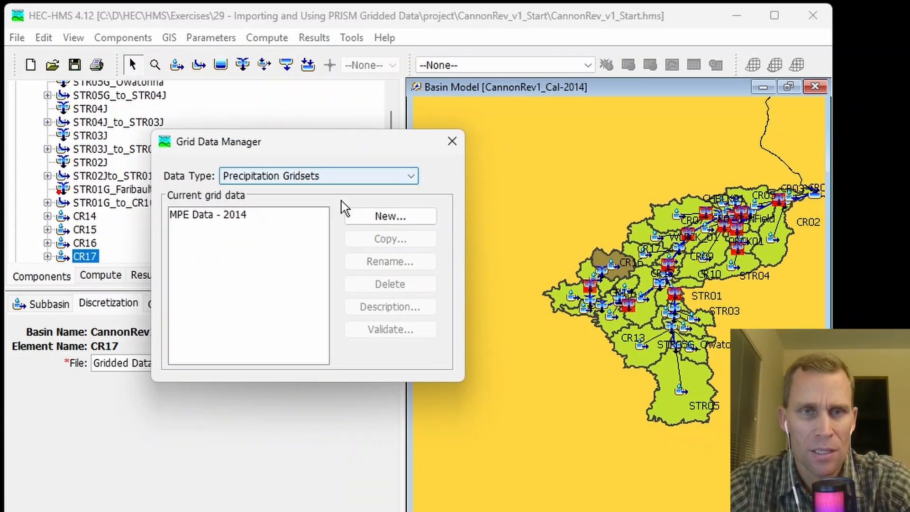
{"action": "left_click", "coordinate": [369, 221]}
{"action": "left_click_drag", "start_coordinate": [248, 232], "coordinate": [158, 232]}
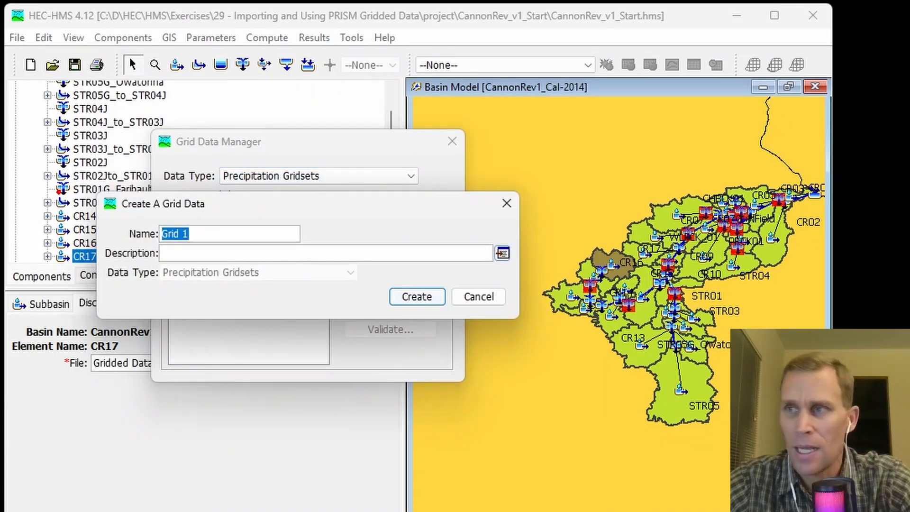
{"action": "type", "text": "PRISM_ASC_2014"}
{"action": "left_click", "coordinate": [225, 252]}
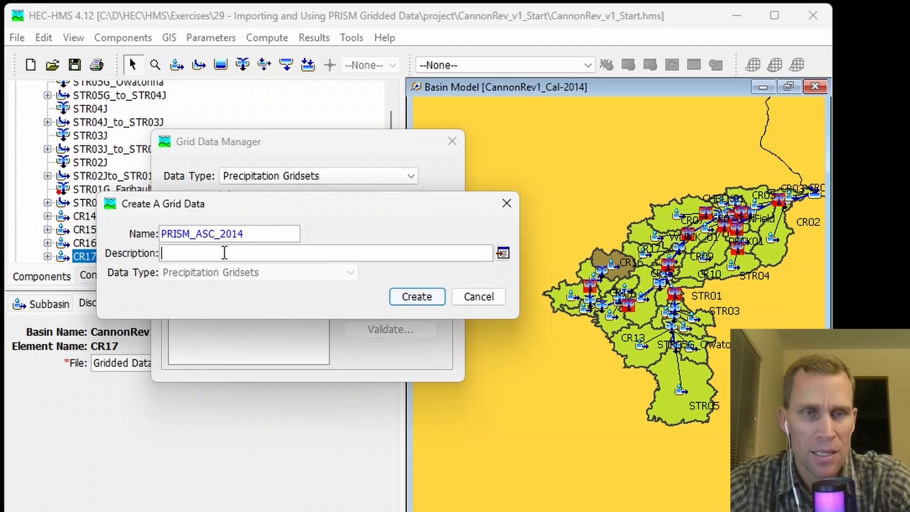
{"action": "type", "text": "Precipitation grid derived from daily PRISM data"}
{"action": "left_click", "coordinate": [425, 299]}
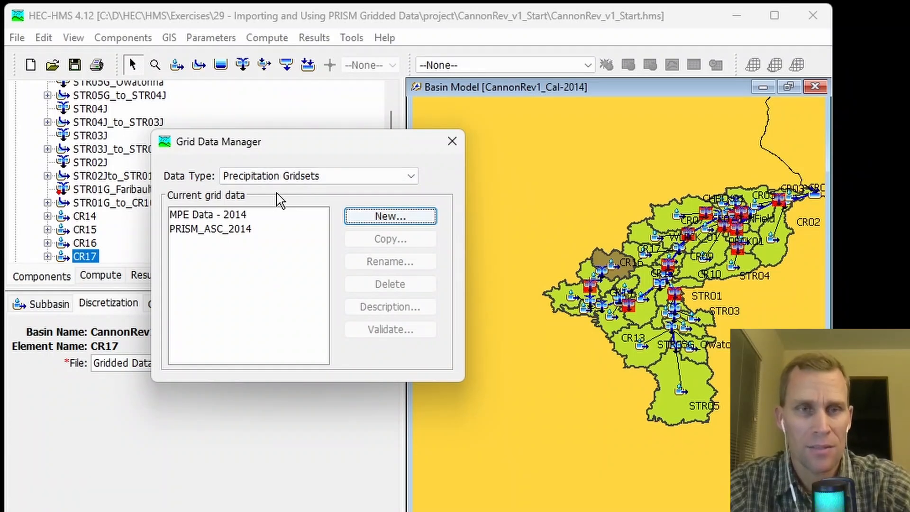
{"action": "left_click", "coordinate": [201, 231]}
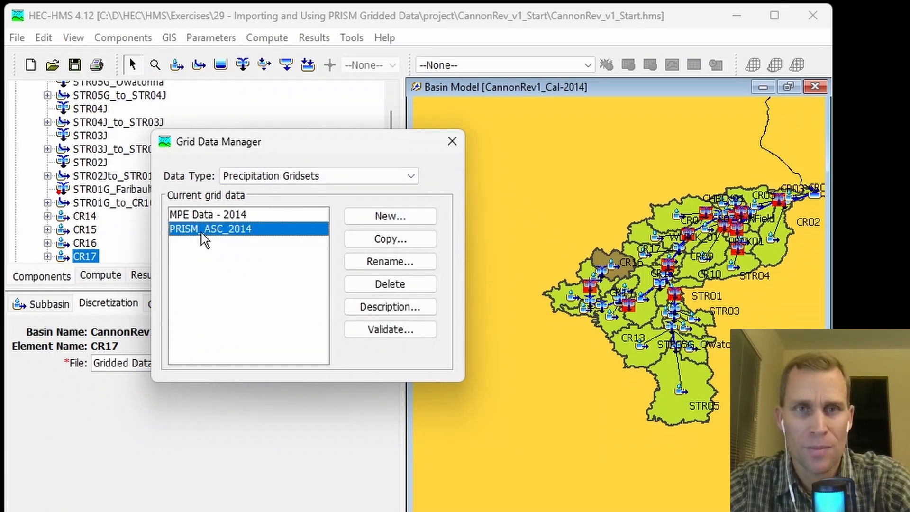
{"action": "left_click", "coordinate": [450, 142]}
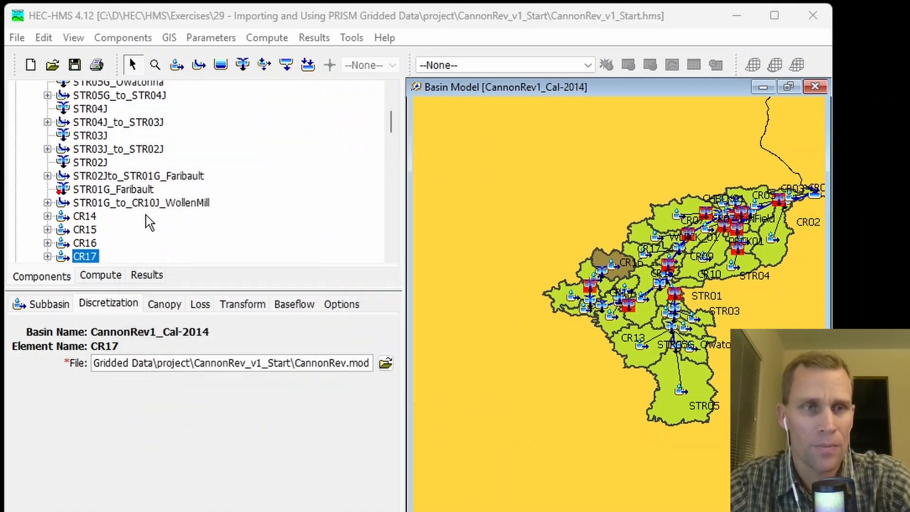
- Open the PRISM_ASC_2014 precipitation gridset's settings and choose Single Record HEC-DSS as its data source
{"action": "left_click", "coordinate": [16, 182]}
{"action": "left_click", "coordinate": [31, 195]}
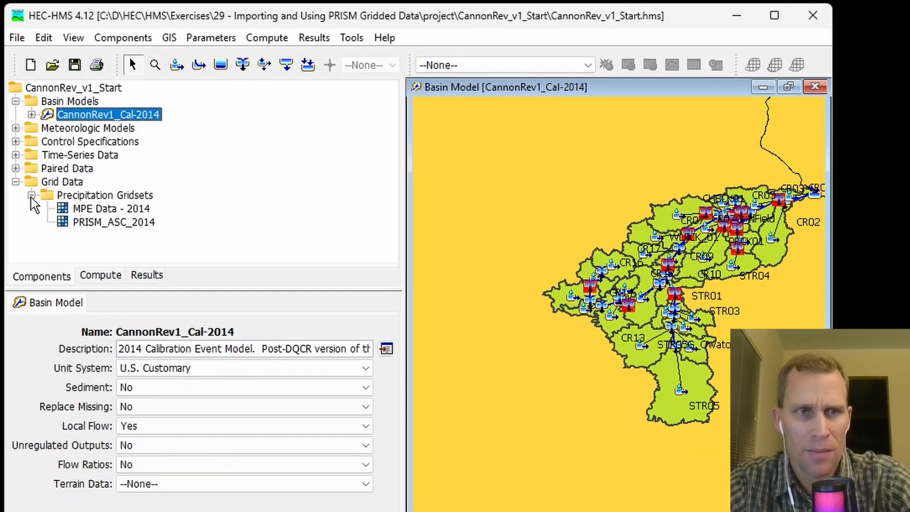
{"action": "left_click", "coordinate": [92, 222]}
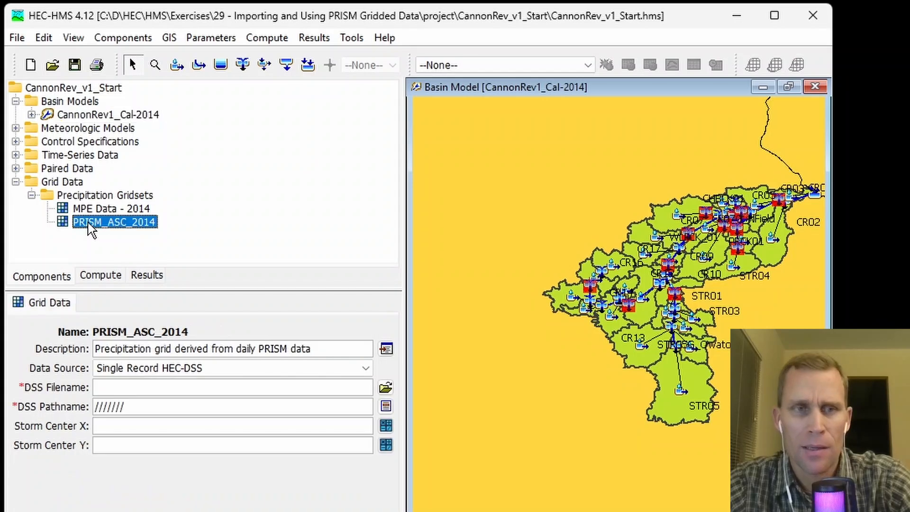
{"action": "left_click", "coordinate": [173, 368]}
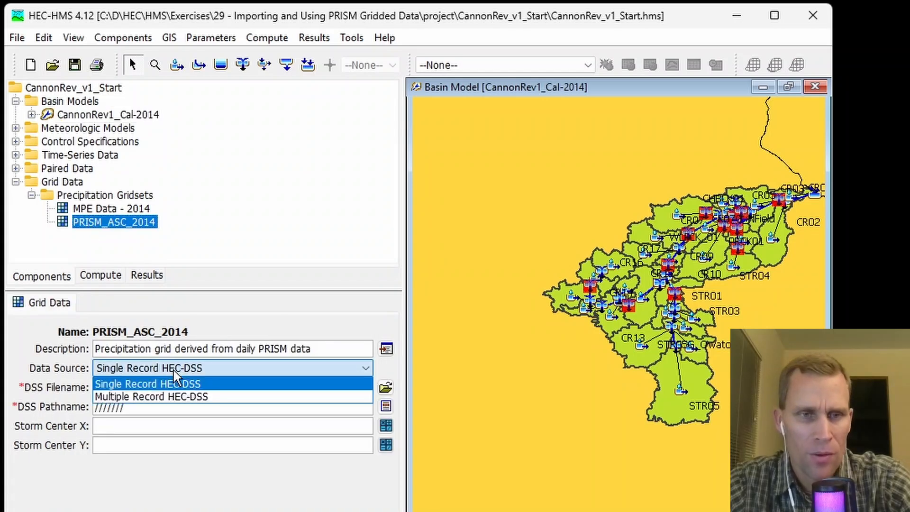
{"action": "left_click", "coordinate": [182, 379]}
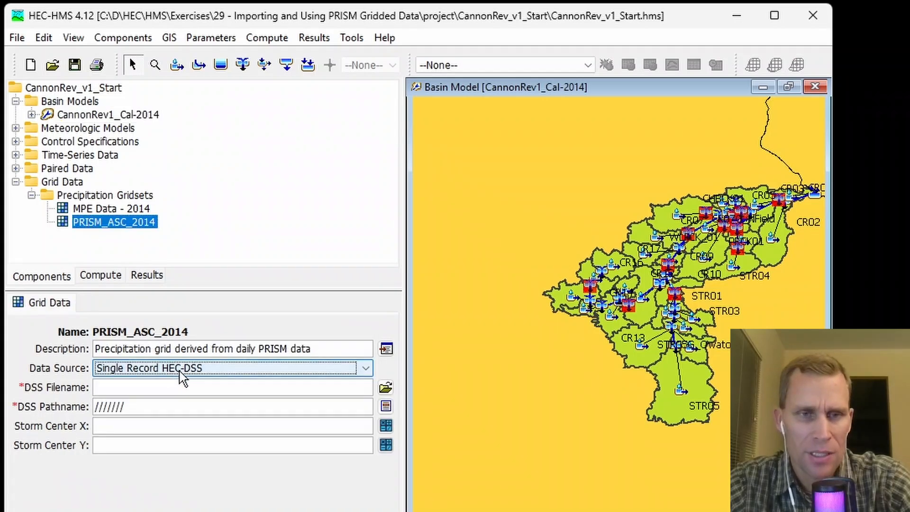
- Set the gridset's DSS file to PRISMASC.dss in the project's data folder
{"action": "left_click", "coordinate": [385, 387]}
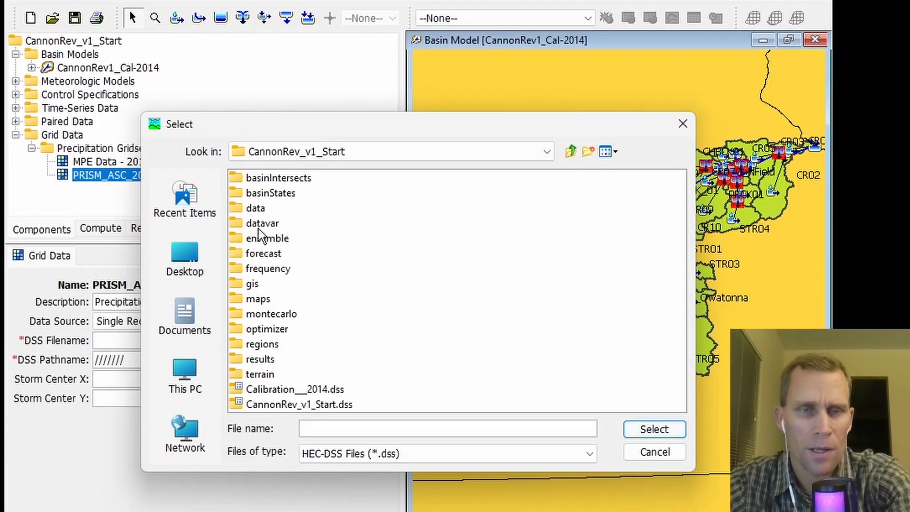
{"action": "double_click", "coordinate": [257, 209]}
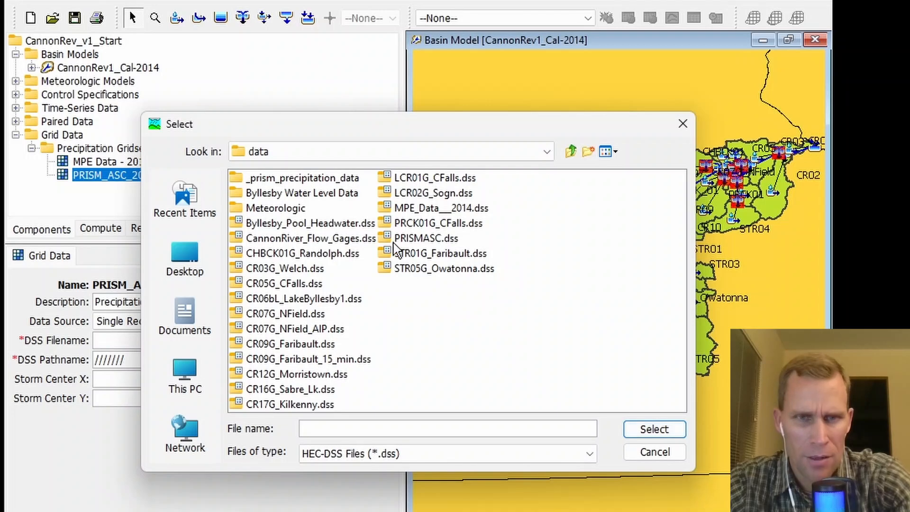
{"action": "left_click", "coordinate": [425, 240]}
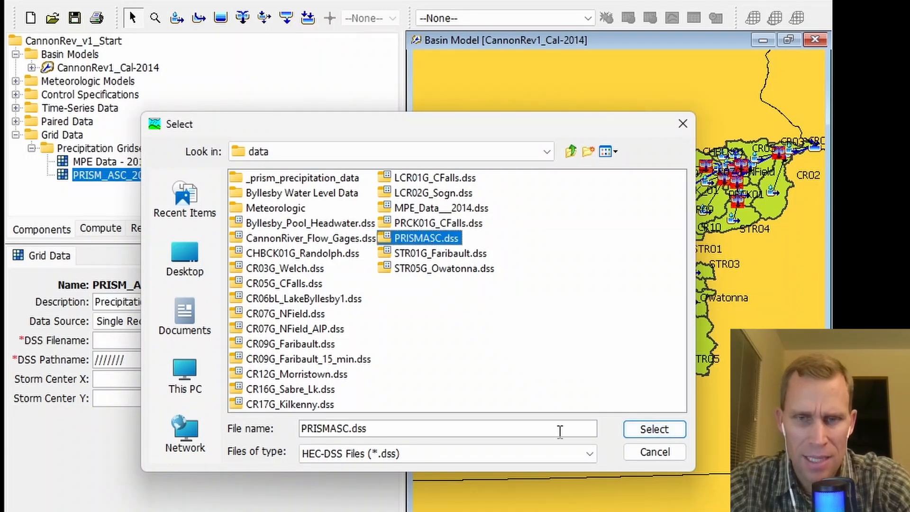
{"action": "left_click", "coordinate": [654, 430]}
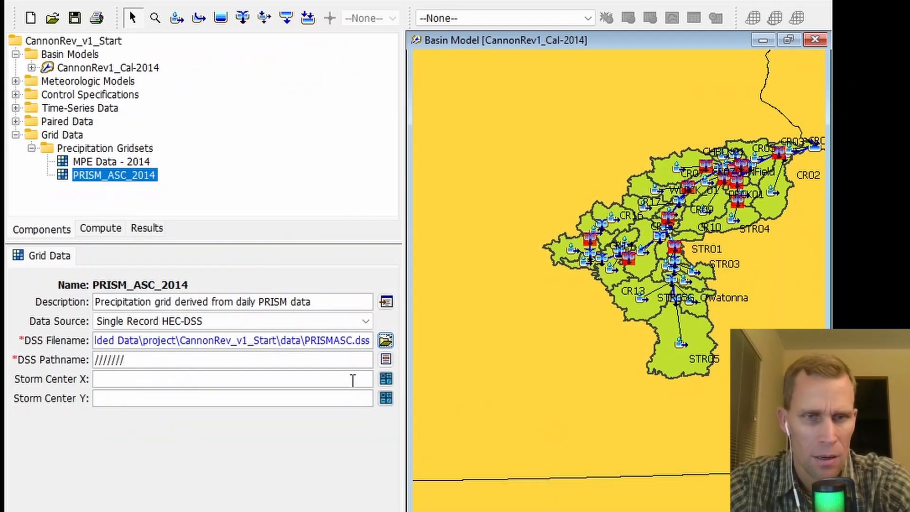
- Set the gridset's DSS pathname to the SHG Cannon PRECIPITATION record running from 31MAY2014:1200 to 01JUN2014:1200
{"action": "left_click", "coordinate": [387, 365]}
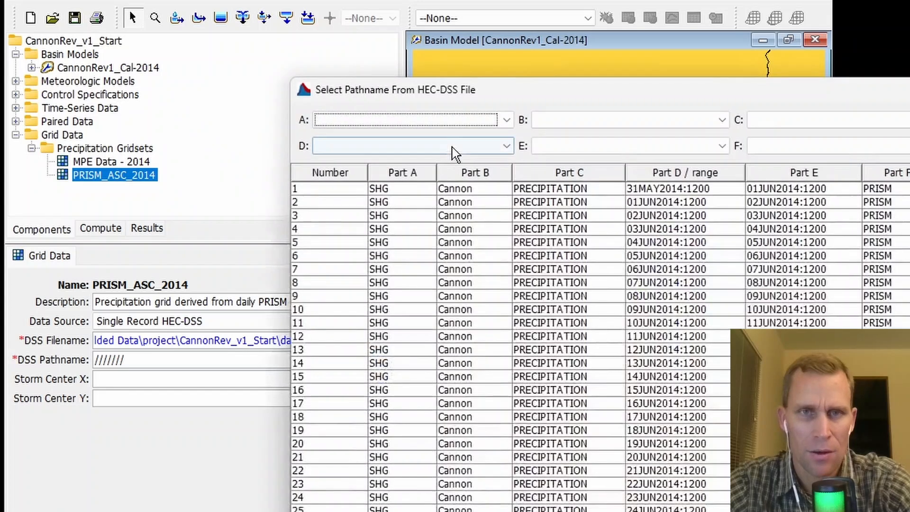
{"action": "left_click_drag", "start_coordinate": [461, 99], "coordinate": [325, 38]}
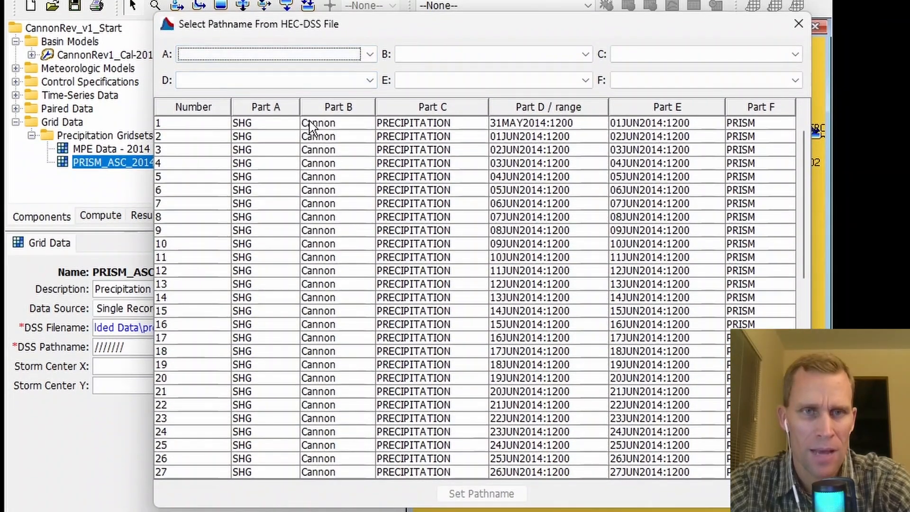
{"action": "left_click", "coordinate": [315, 131]}
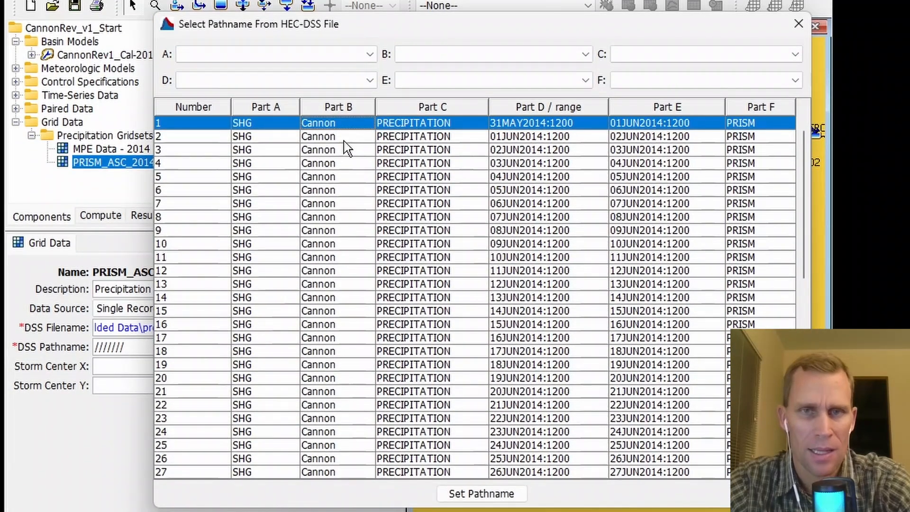
{"action": "left_click", "coordinate": [480, 495]}
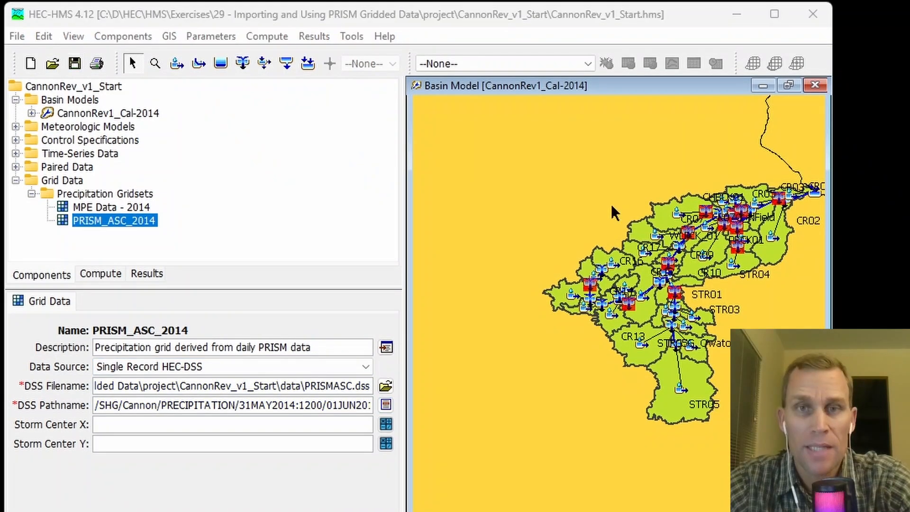
- Create a meteorologic model named 2014 PRISM ASC with the description "Met model to use with PRISM data"
{"action": "left_click", "coordinate": [73, 37]}
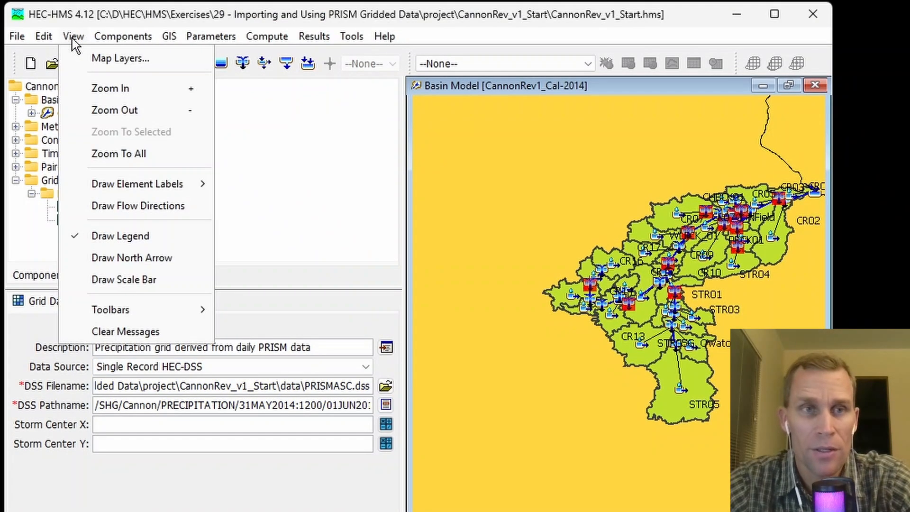
{"action": "mouse_move", "coordinate": [116, 41]}
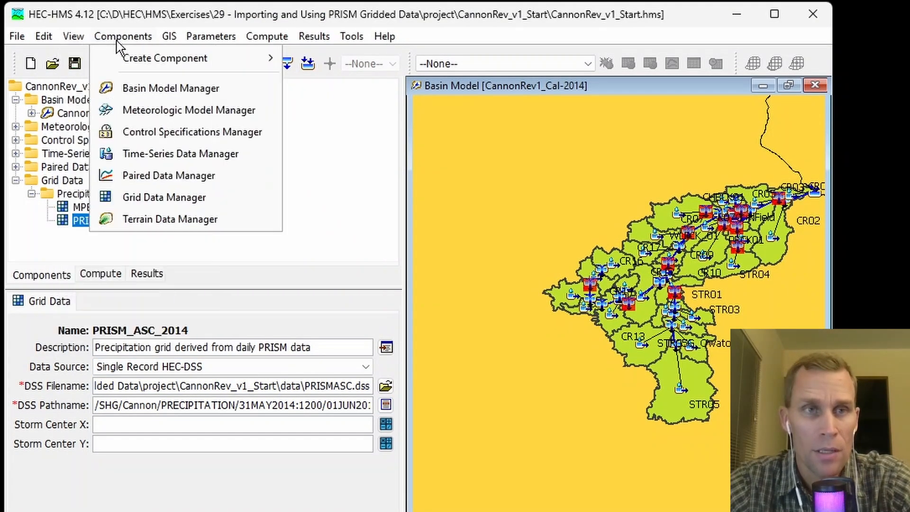
{"action": "left_click", "coordinate": [145, 110]}
{"action": "left_click", "coordinate": [369, 191]}
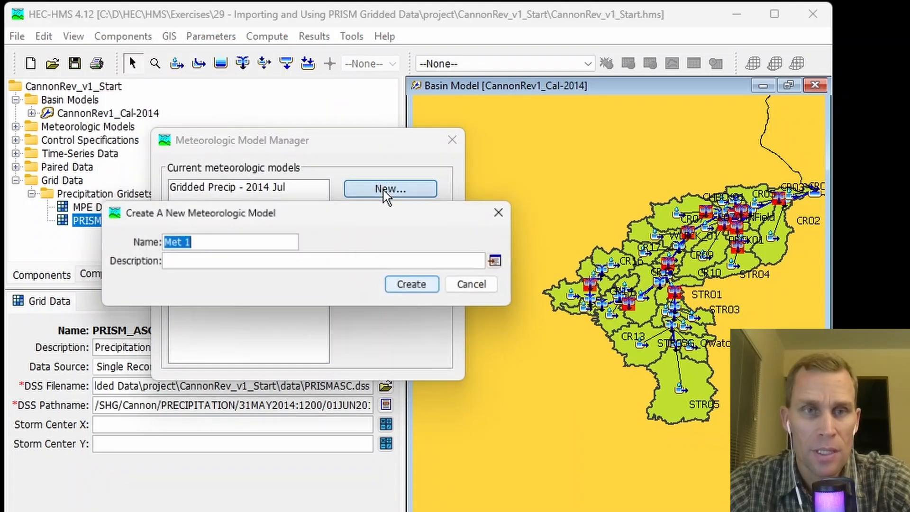
{"action": "type", "text": "2014 PRISM ASC"}
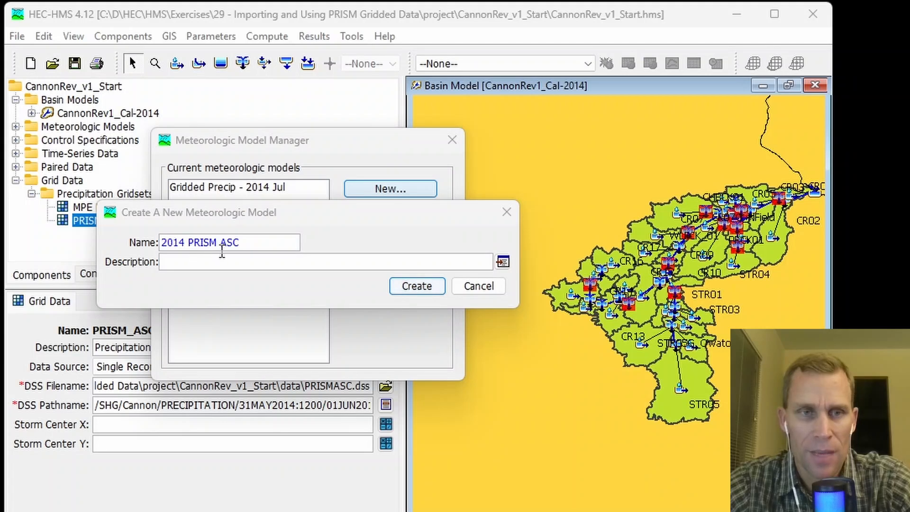
{"action": "left_click", "coordinate": [259, 258]}
{"action": "type", "text": "Met model to use with PRISM data"}
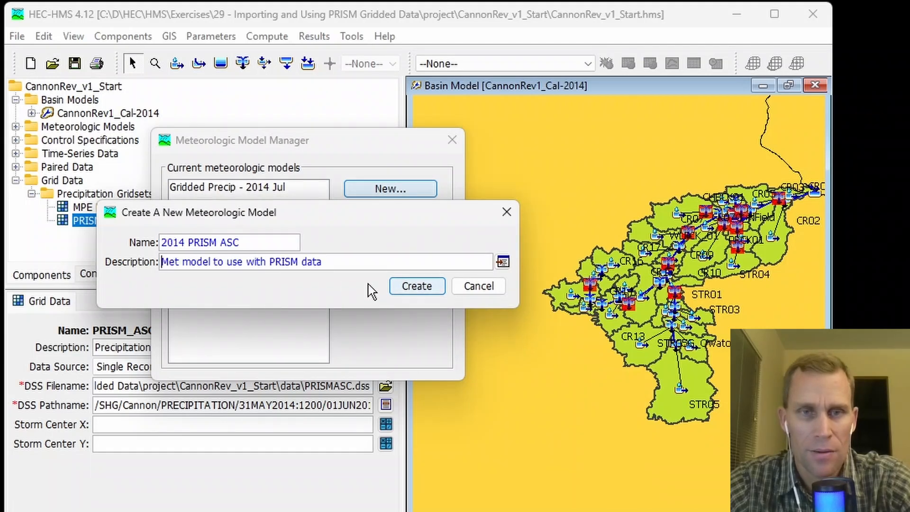
{"action": "left_click", "coordinate": [419, 293]}
{"action": "left_click", "coordinate": [452, 140]}
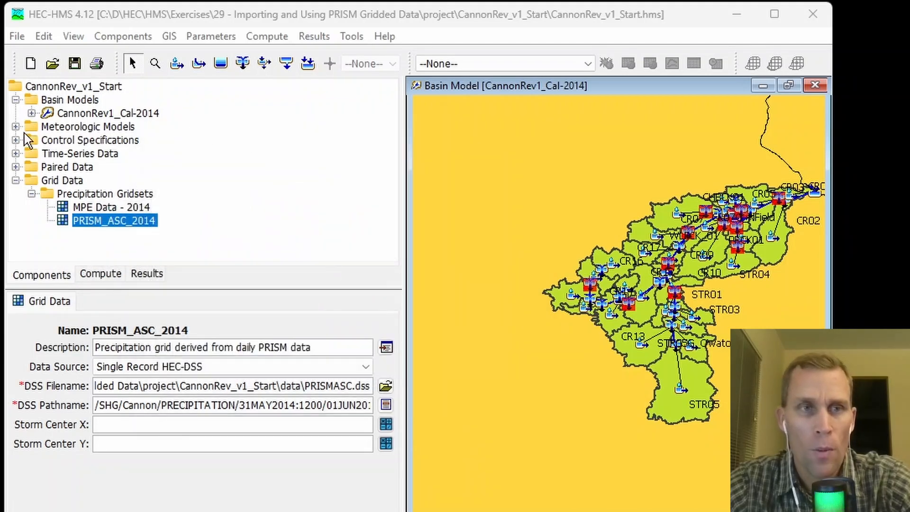
- Open the 2014 PRISM ASC meteorologic model and include the subbasins of basin model CannonRev1_Cal-2014
{"action": "left_click", "coordinate": [15, 127]}
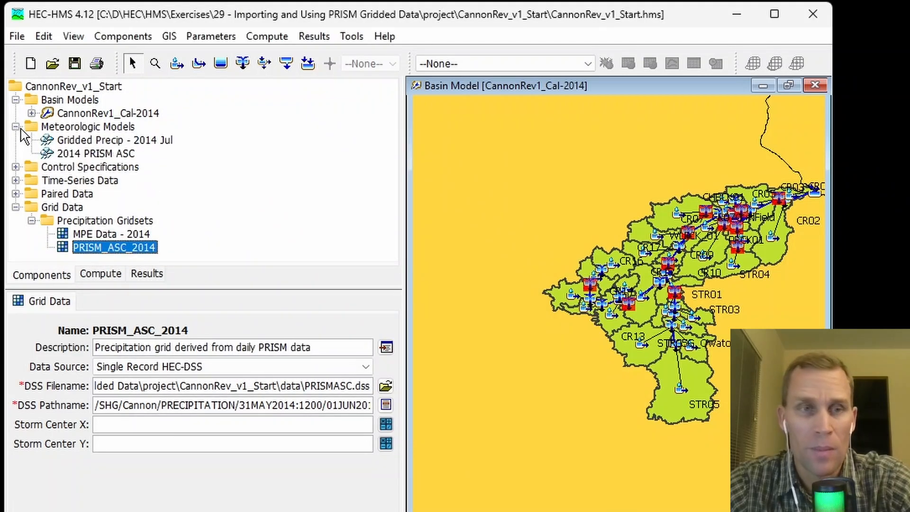
{"action": "left_click", "coordinate": [86, 155]}
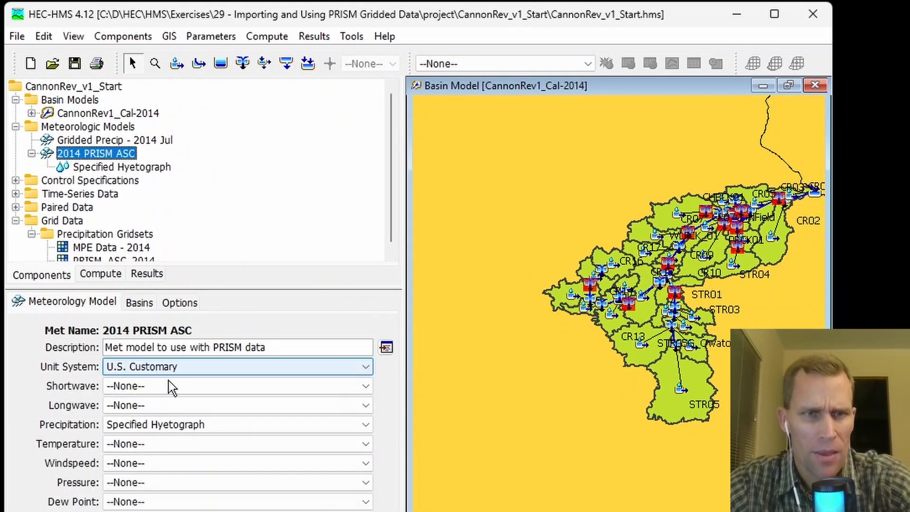
{"action": "left_click", "coordinate": [141, 306]}
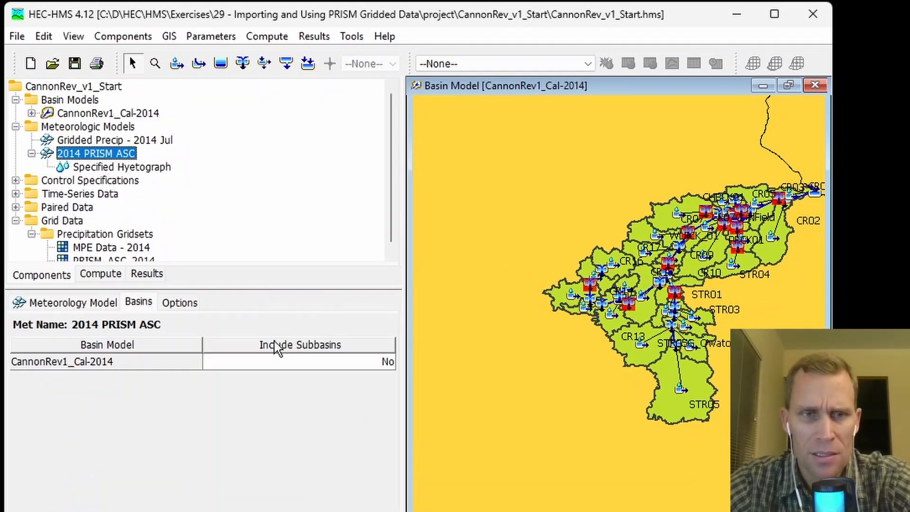
{"action": "left_click", "coordinate": [291, 361]}
{"action": "left_click", "coordinate": [294, 375]}
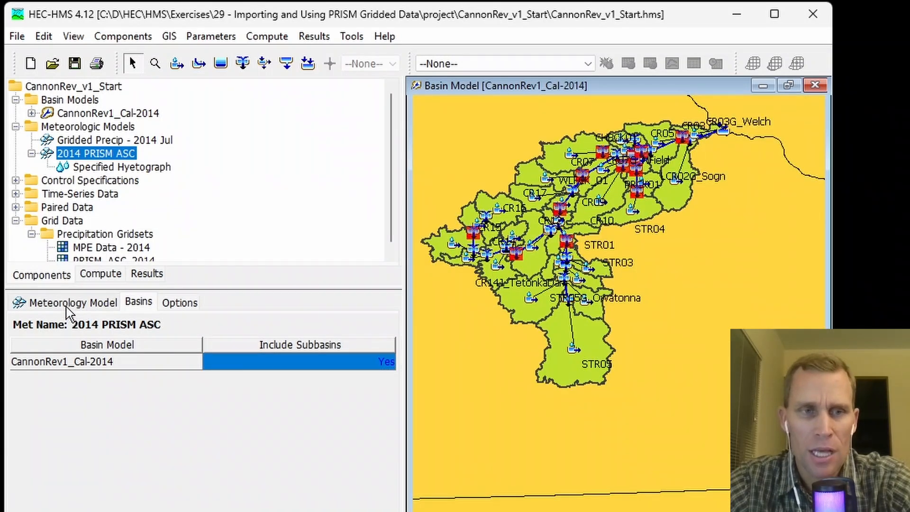
- Set the 2014 PRISM ASC model's precipitation method to Gridded Precipitation and its missing-data replacement to Set To Default
{"action": "left_click", "coordinate": [69, 304]}
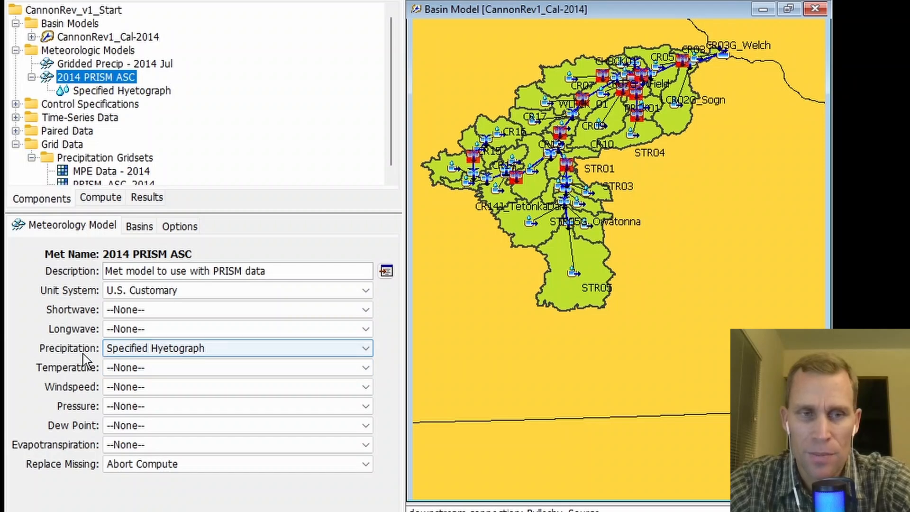
{"action": "left_click", "coordinate": [155, 355]}
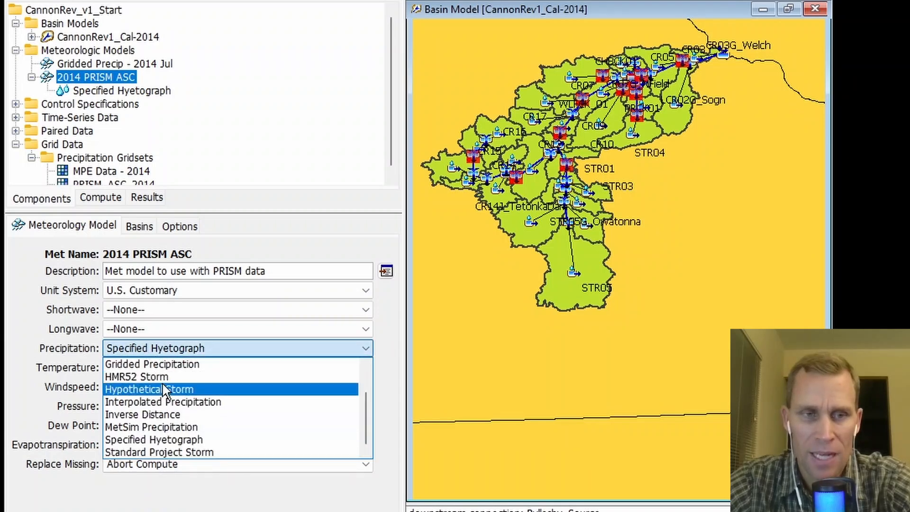
{"action": "left_click", "coordinate": [159, 365]}
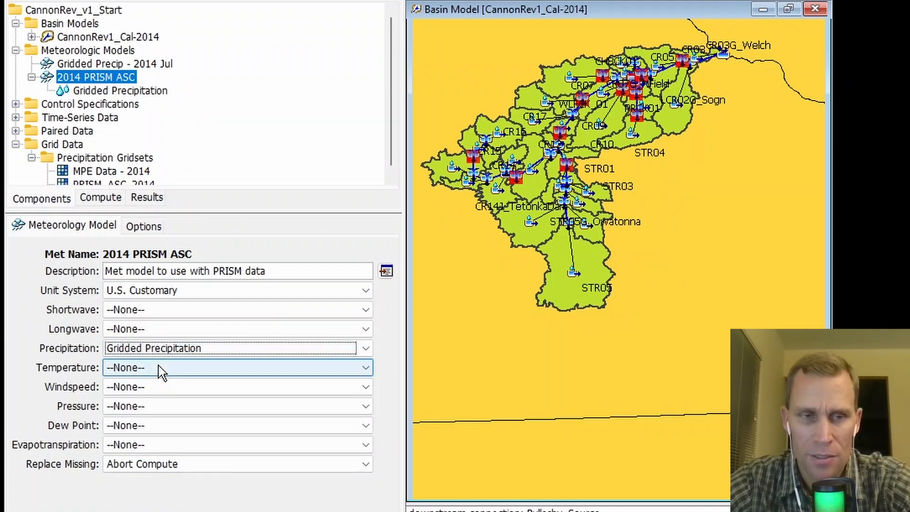
{"action": "left_click", "coordinate": [142, 464]}
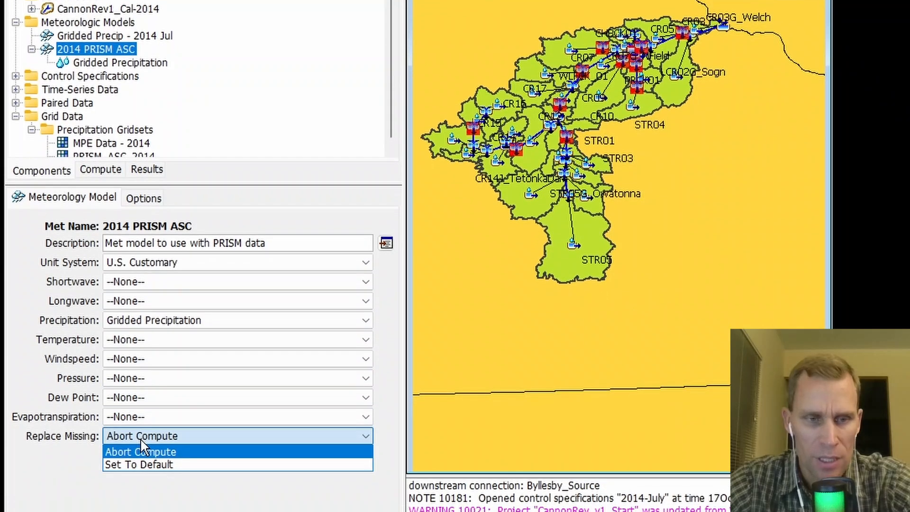
{"action": "left_click", "coordinate": [140, 465]}
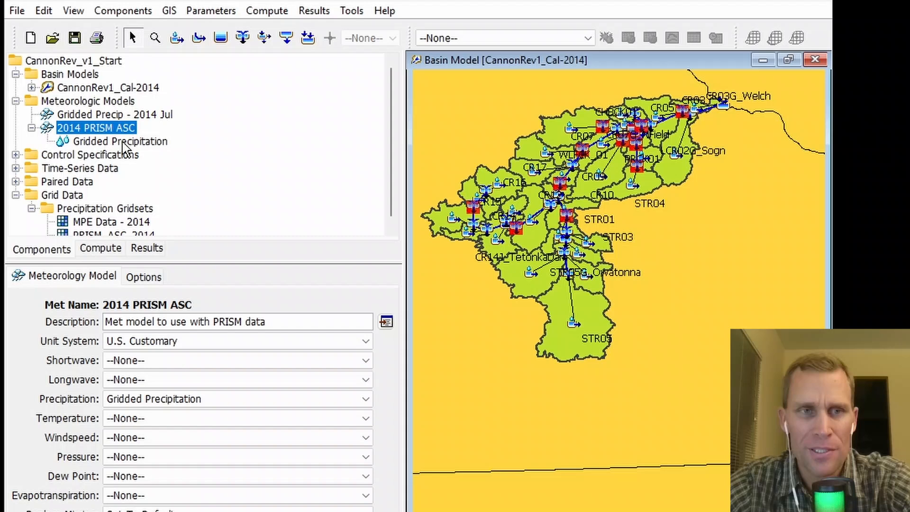
- Assign the PRISM_ASC_2014 grid to the 2014 PRISM ASC model's gridded precipitation and save the project
{"action": "left_click", "coordinate": [124, 142]}
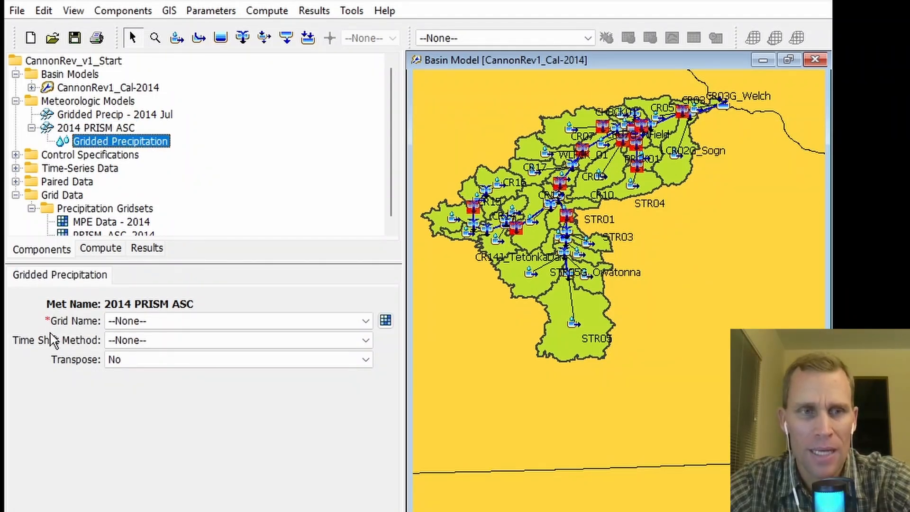
{"action": "left_click", "coordinate": [157, 321]}
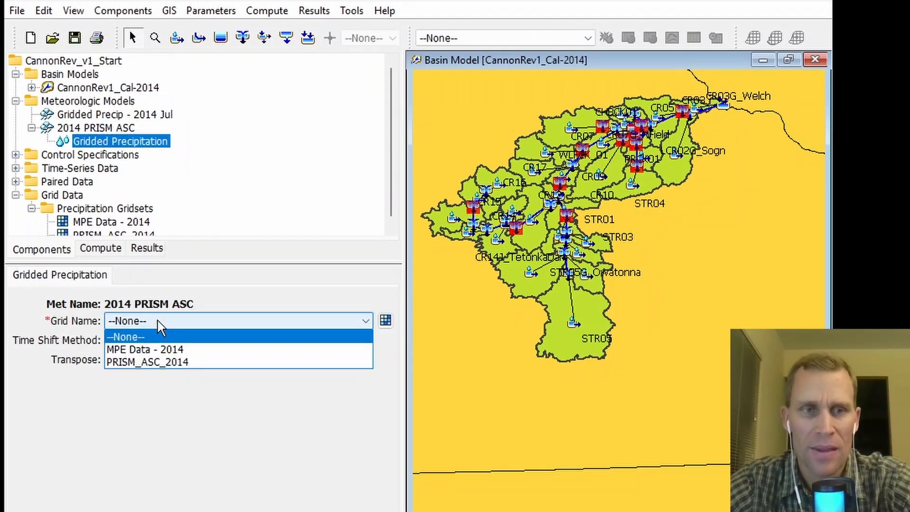
{"action": "left_click", "coordinate": [145, 364]}
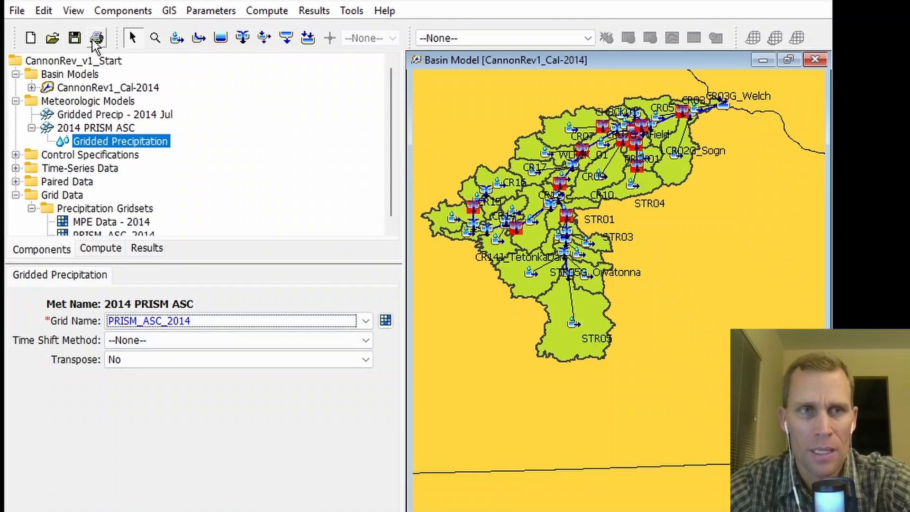
{"action": "left_click", "coordinate": [74, 37]}
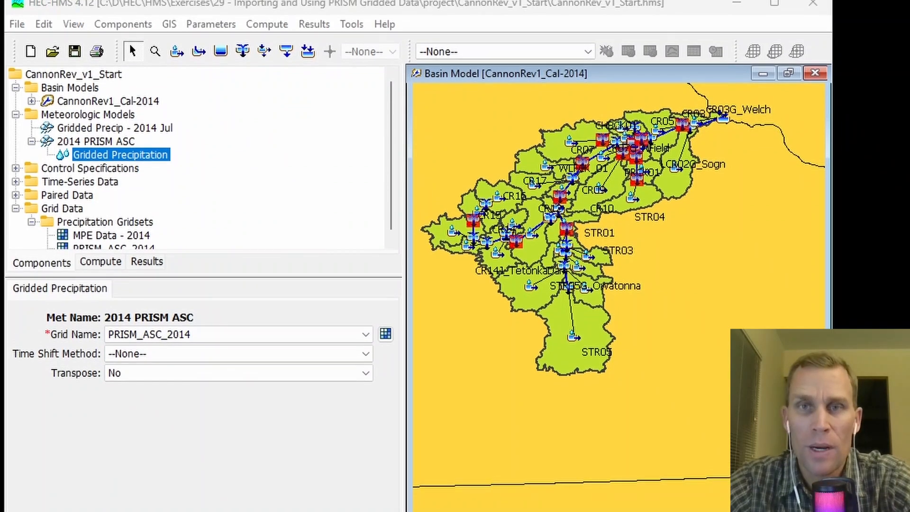
- Start creating a new simulation run and name it 2014 PRISM
{"action": "left_click", "coordinate": [211, 26]}
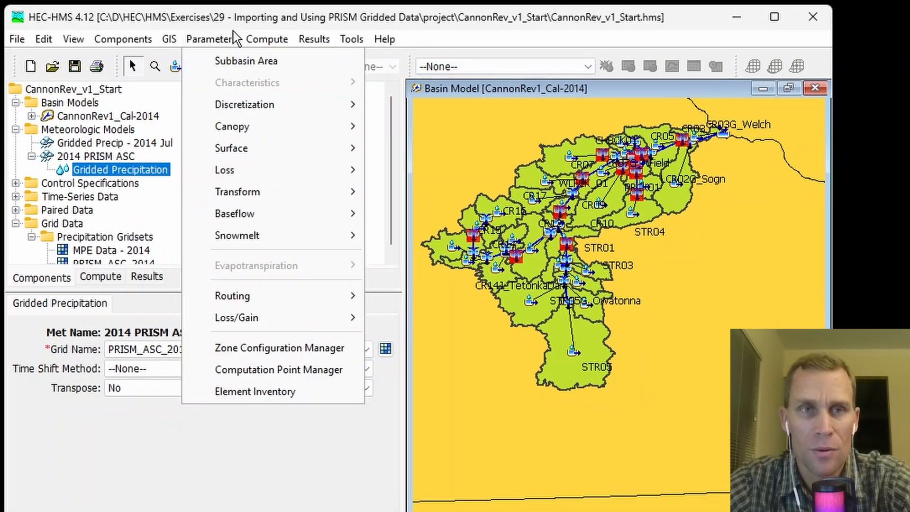
{"action": "mouse_move", "coordinate": [280, 46]}
{"action": "left_click", "coordinate": [289, 92]}
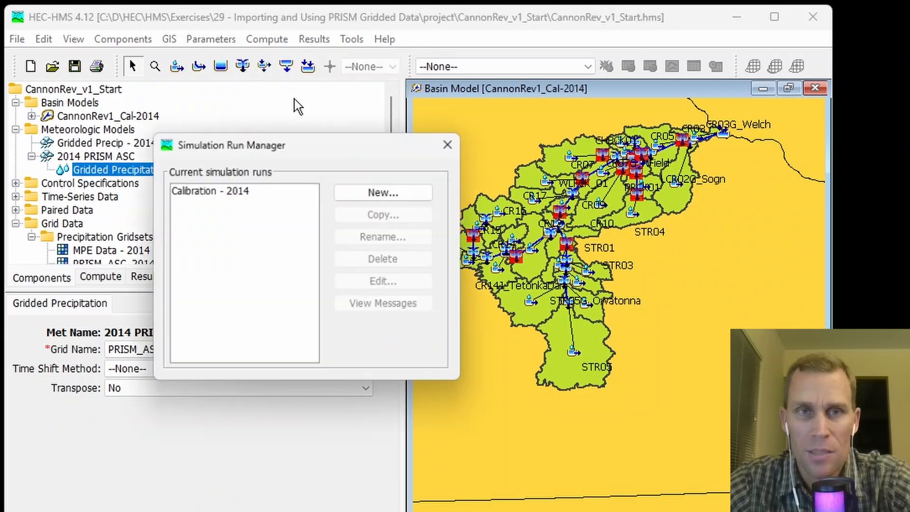
{"action": "left_click", "coordinate": [371, 192]}
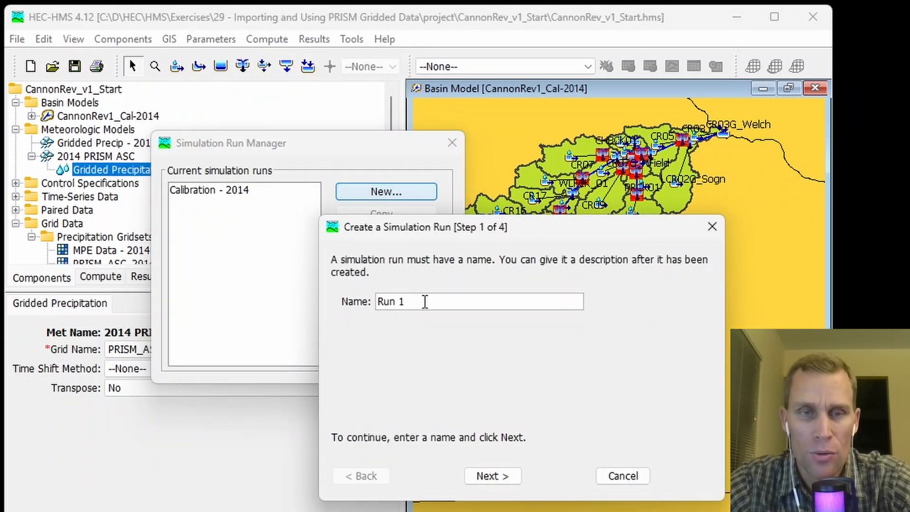
{"action": "left_click_drag", "start_coordinate": [424, 301], "coordinate": [355, 311]}
{"action": "type", "text": "2014 PRISM"}
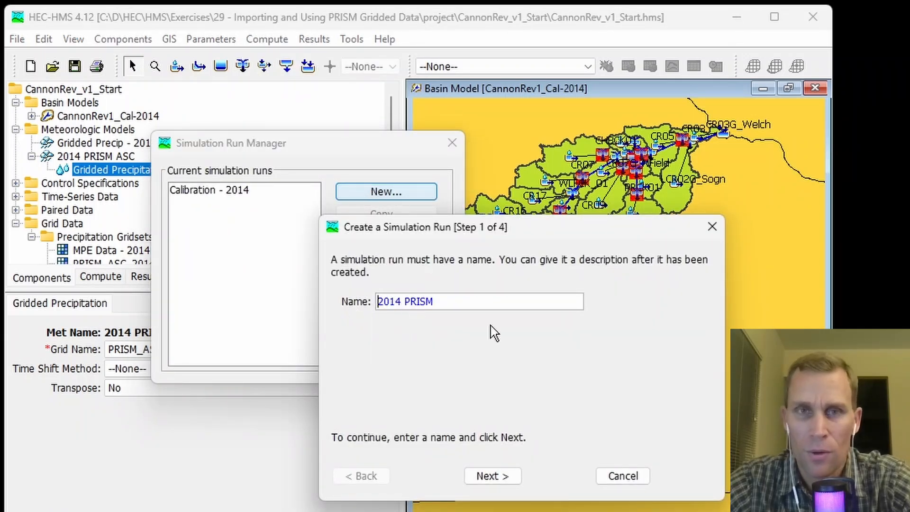
{"action": "left_click", "coordinate": [503, 476]}
- Finish the simulation run with basin model CannonRev1_Cal-2014, meteorologic model 2014 PRISM ASC and control specifications 2014-July
{"action": "left_click_drag", "start_coordinate": [472, 227], "coordinate": [313, 196]}
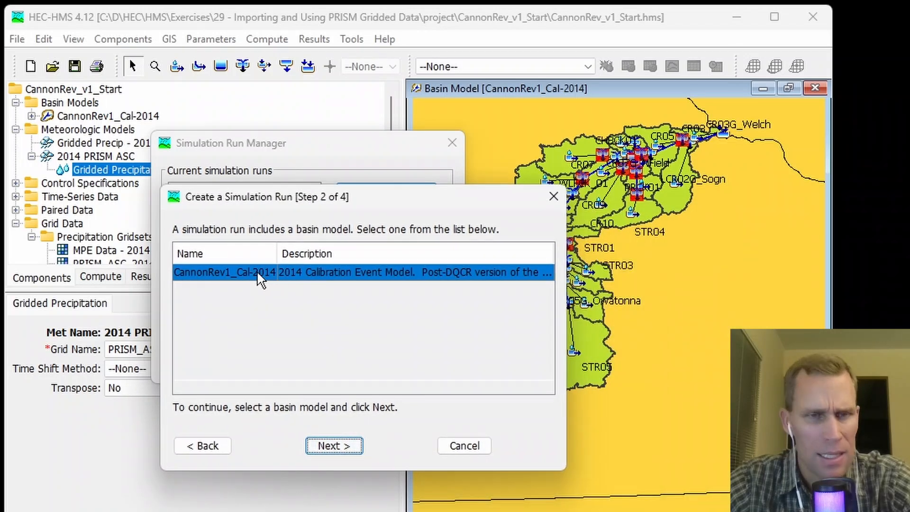
{"action": "left_click", "coordinate": [333, 446]}
{"action": "left_click", "coordinate": [212, 302]}
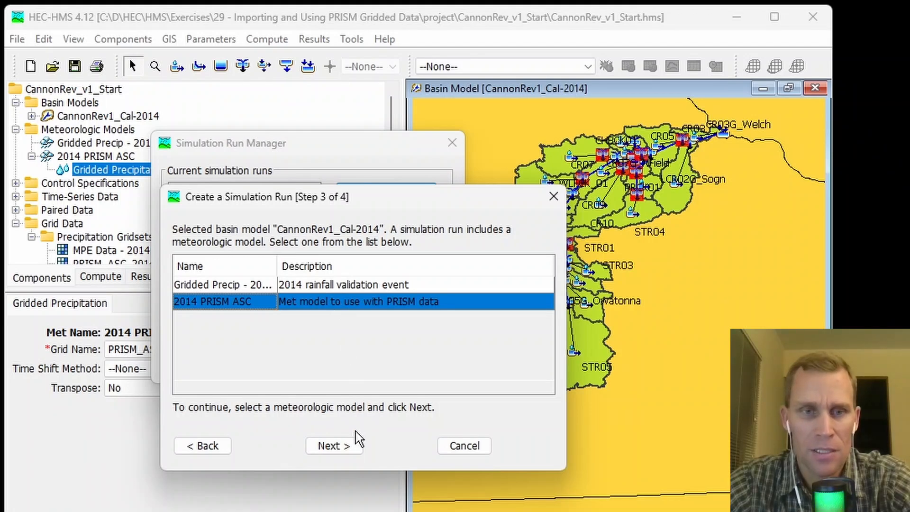
{"action": "left_click", "coordinate": [337, 447]}
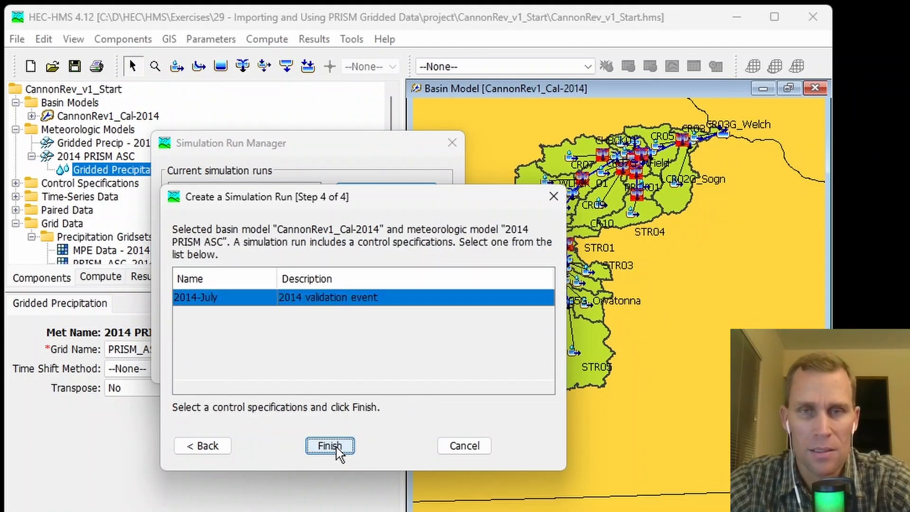
{"action": "left_click", "coordinate": [336, 447]}
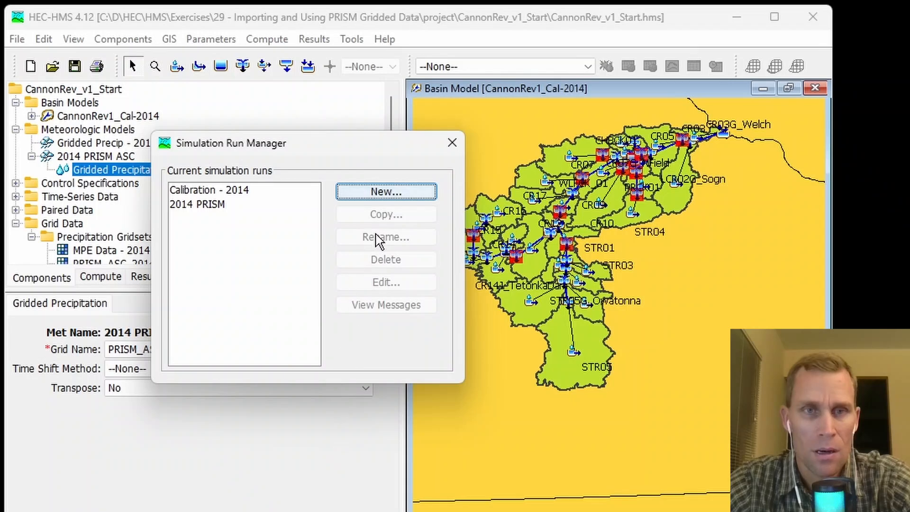
- Close the simulation run manager and display the settings of the 2014-July control specifications
{"action": "left_click", "coordinate": [452, 143]}
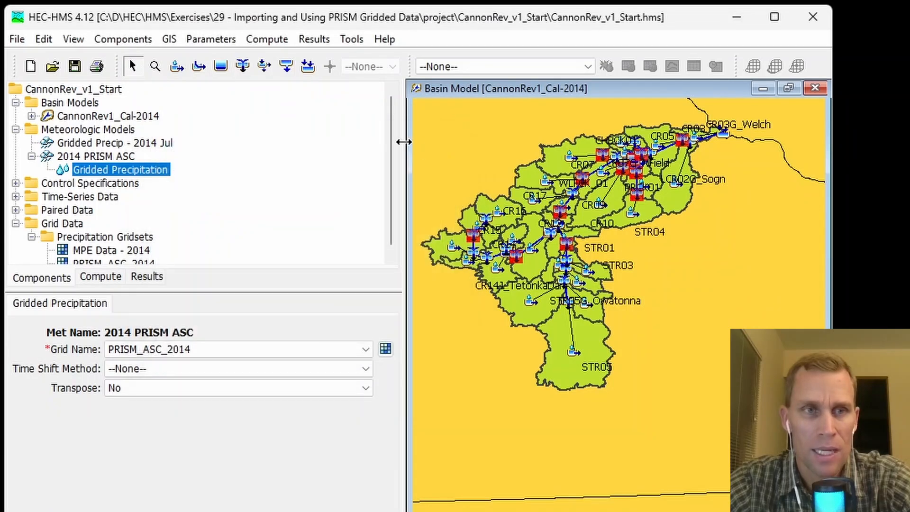
{"action": "left_click", "coordinate": [16, 183]}
{"action": "left_click", "coordinate": [76, 196]}
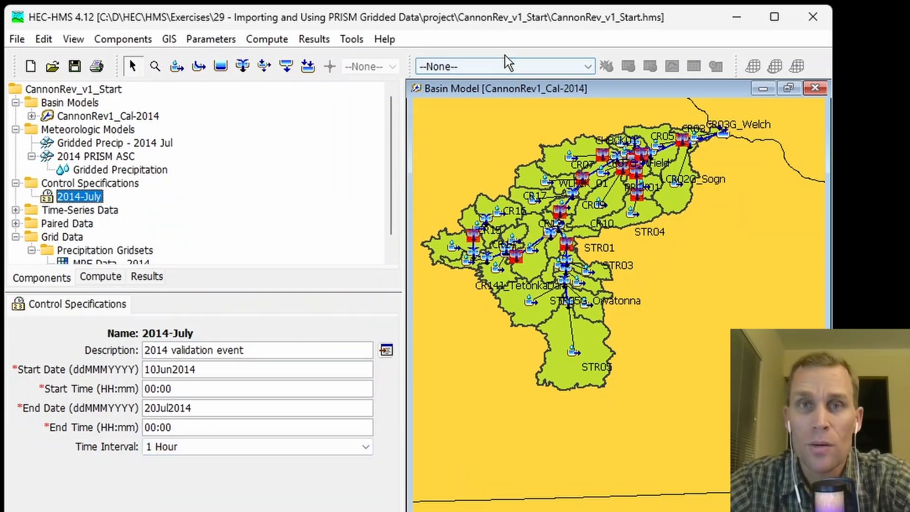
- Select the 2014 PRISM simulation run and compute it
{"action": "left_click", "coordinate": [513, 69]}
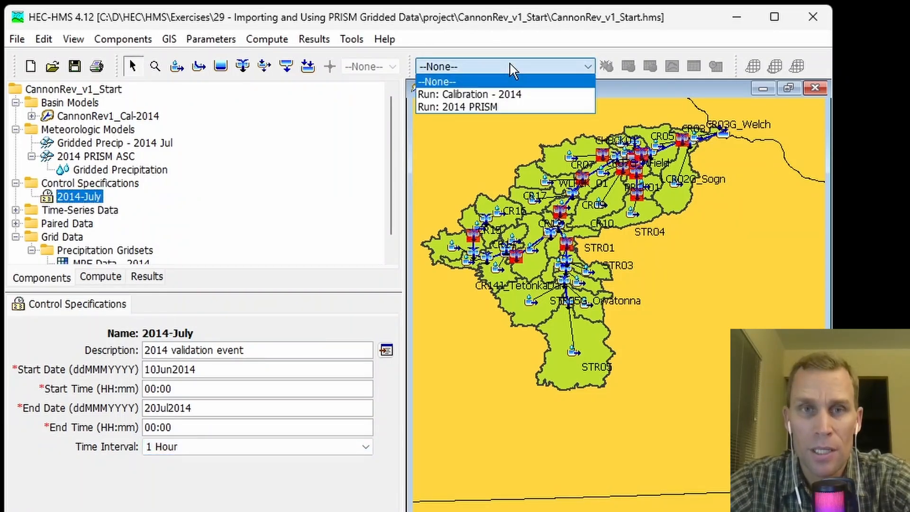
{"action": "left_click", "coordinate": [471, 104]}
{"action": "left_click", "coordinate": [607, 67]}
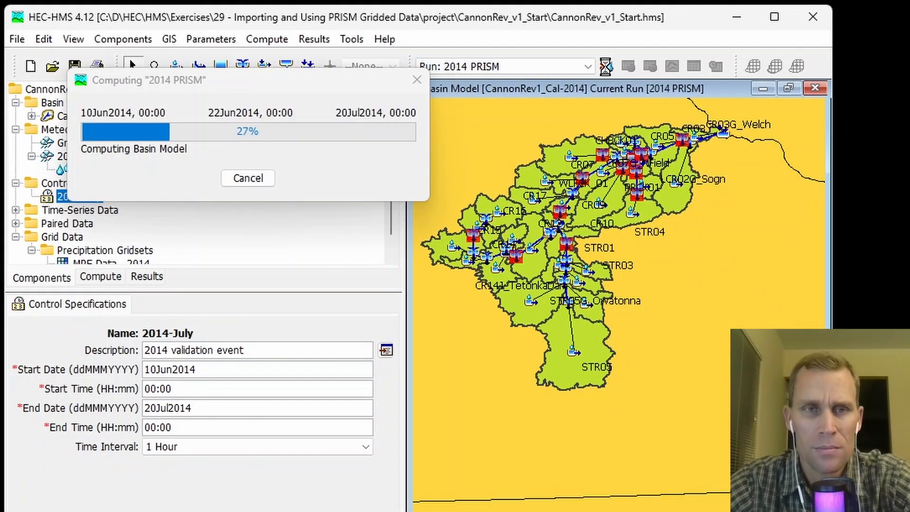
- Select the Calibration - 2014 simulation run and compute it
{"action": "left_click", "coordinate": [572, 68]}
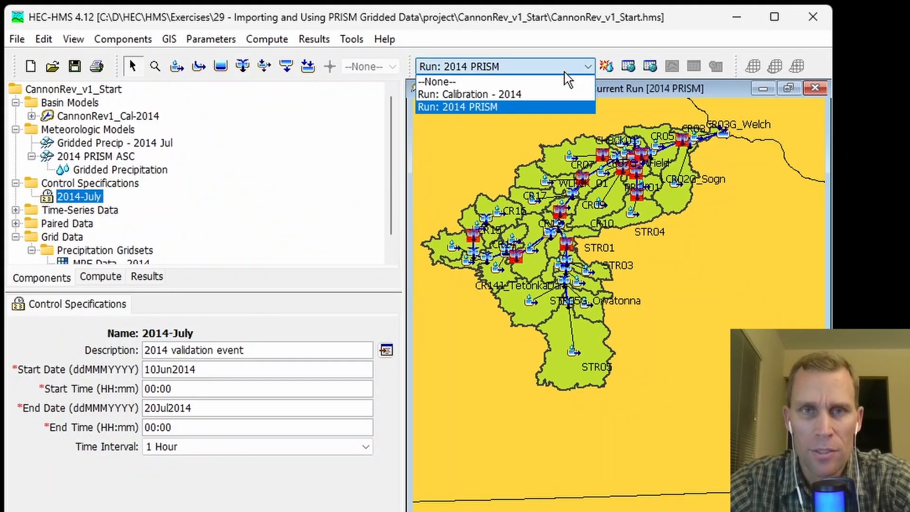
{"action": "left_click", "coordinate": [508, 94]}
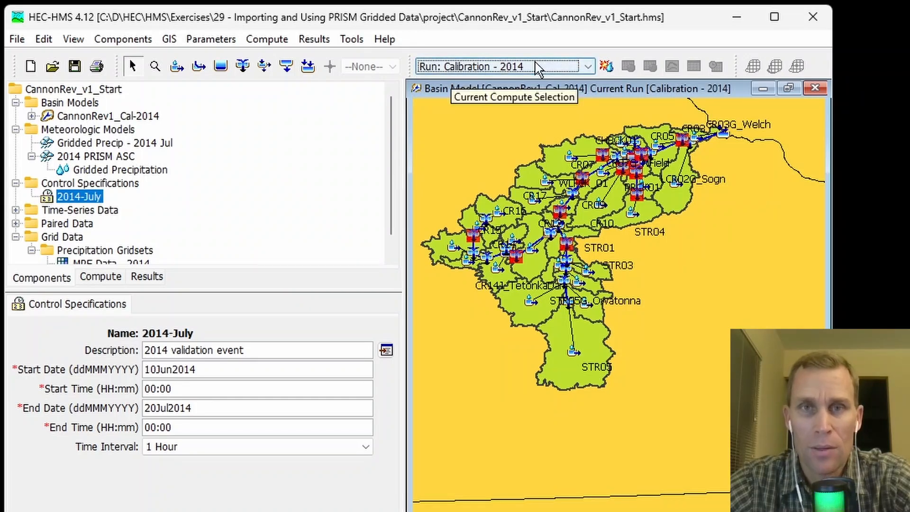
{"action": "left_click", "coordinate": [606, 66]}
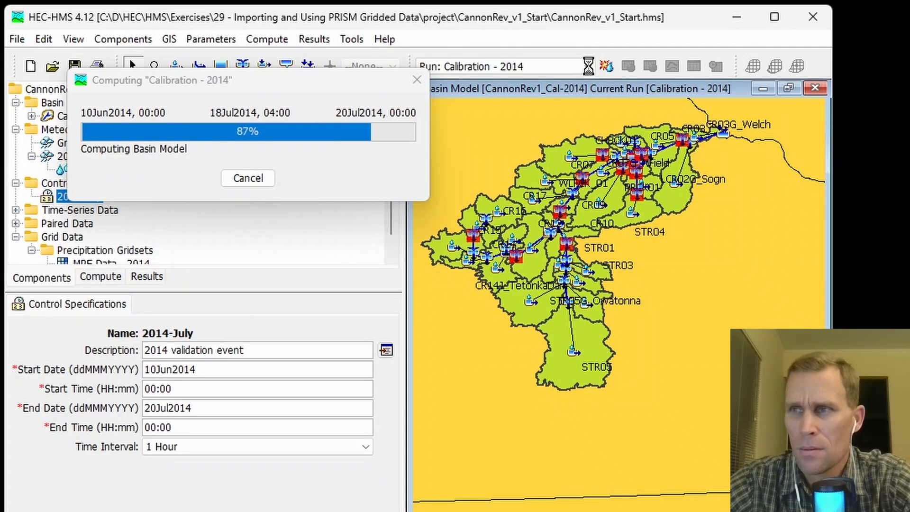
- View the results graph of the Outlet1 sink for the Calibration - 2014 run, then close the graph
{"action": "left_click_drag", "start_coordinate": [707, 194], "coordinate": [685, 221]}
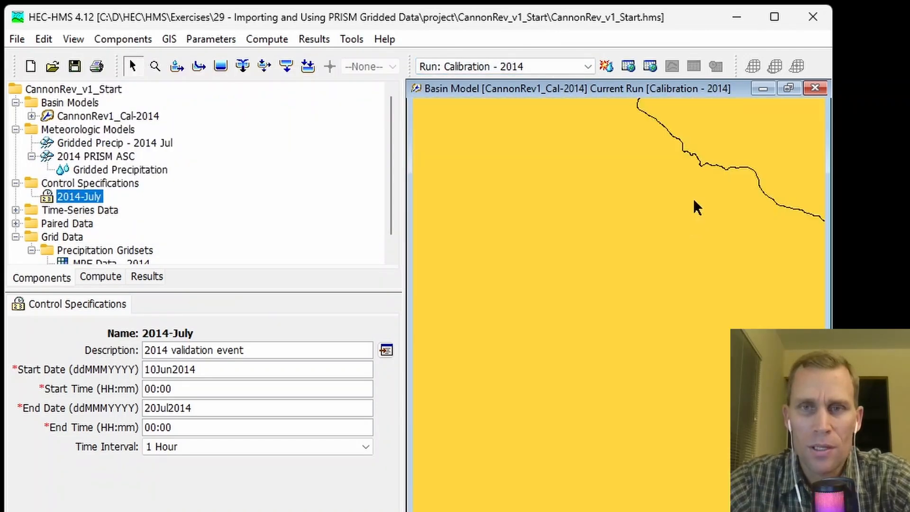
{"action": "scroll", "coordinate": [706, 158], "scroll_direction": "up", "scroll_amount": 2}
{"action": "scroll", "coordinate": [706, 157], "scroll_direction": "down", "scroll_amount": 2}
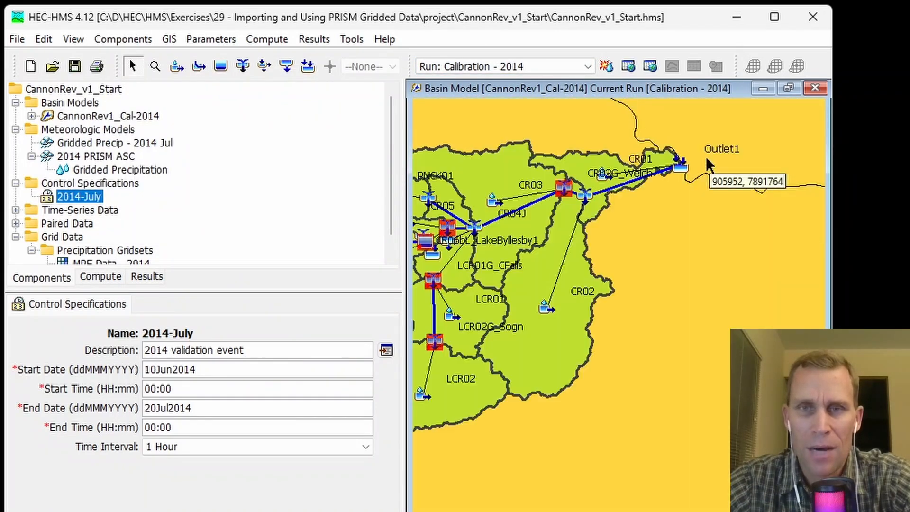
{"action": "left_click", "coordinate": [684, 167]}
{"action": "right_click", "coordinate": [684, 166]}
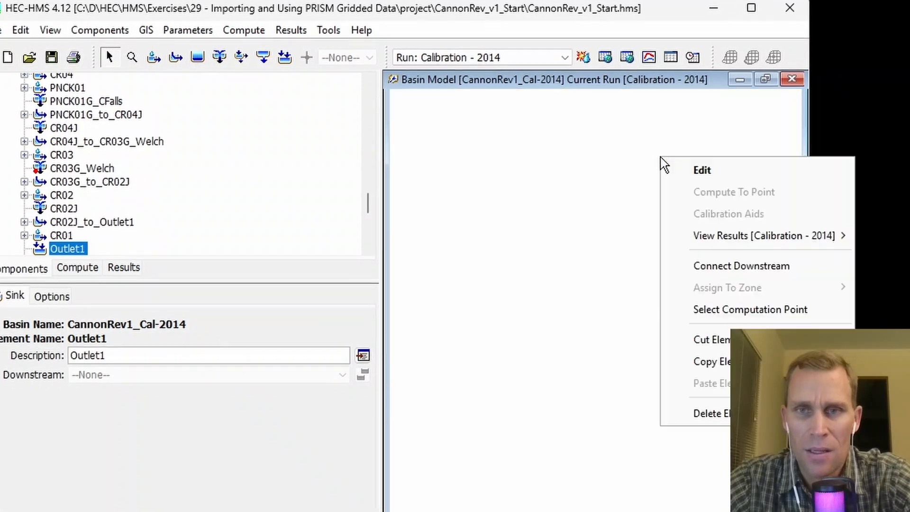
{"action": "mouse_move", "coordinate": [715, 248]}
{"action": "left_click", "coordinate": [805, 199]}
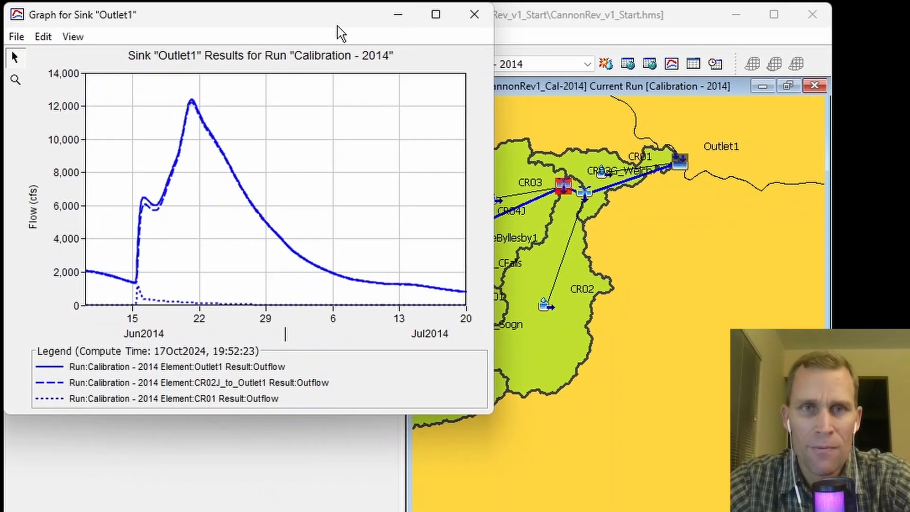
{"action": "left_click_drag", "start_coordinate": [275, 0], "coordinate": [317, 96]}
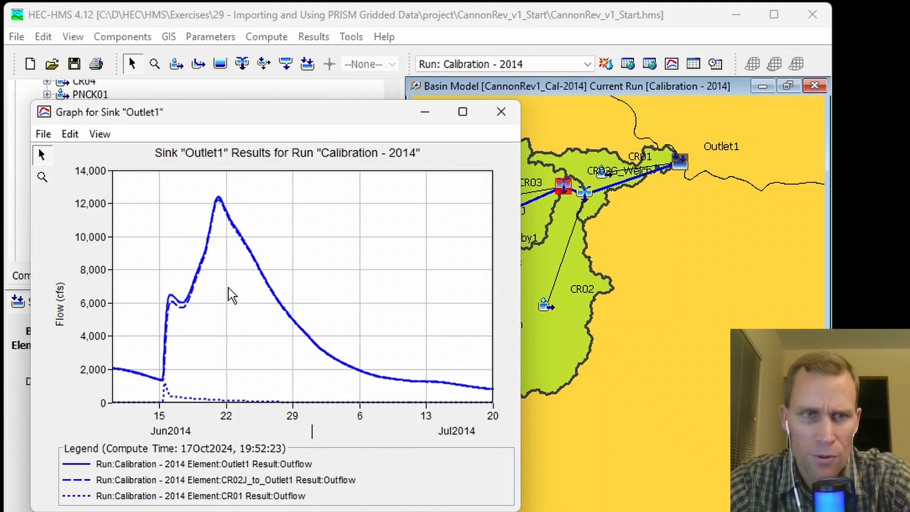
{"action": "left_click", "coordinate": [501, 112]}
- Make 2014 PRISM the current run and view the results graph of the Outlet1 sink
{"action": "left_click", "coordinate": [510, 65]}
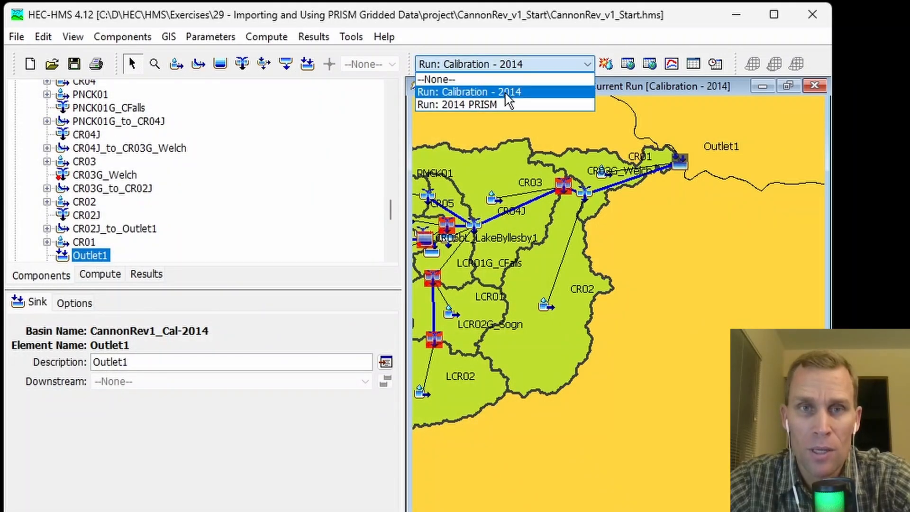
{"action": "left_click", "coordinate": [496, 104]}
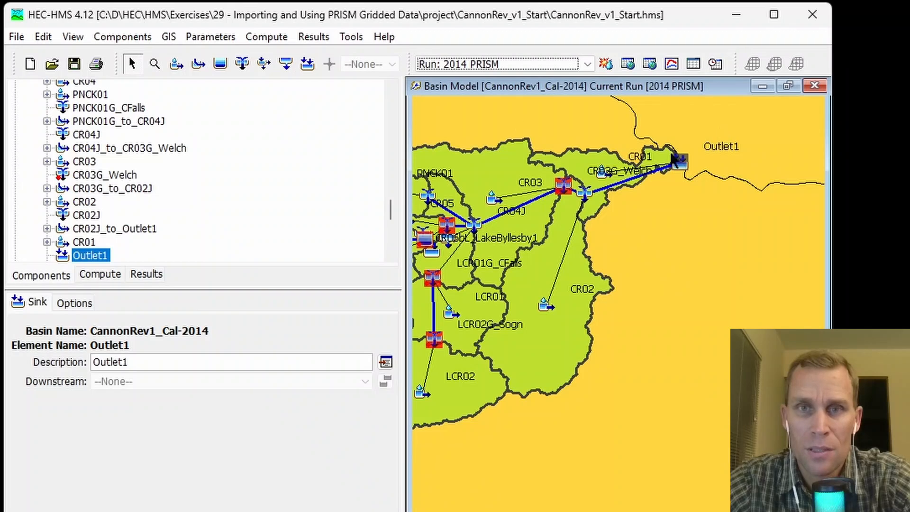
{"action": "right_click", "coordinate": [681, 164]}
{"action": "mouse_move", "coordinate": [730, 236]}
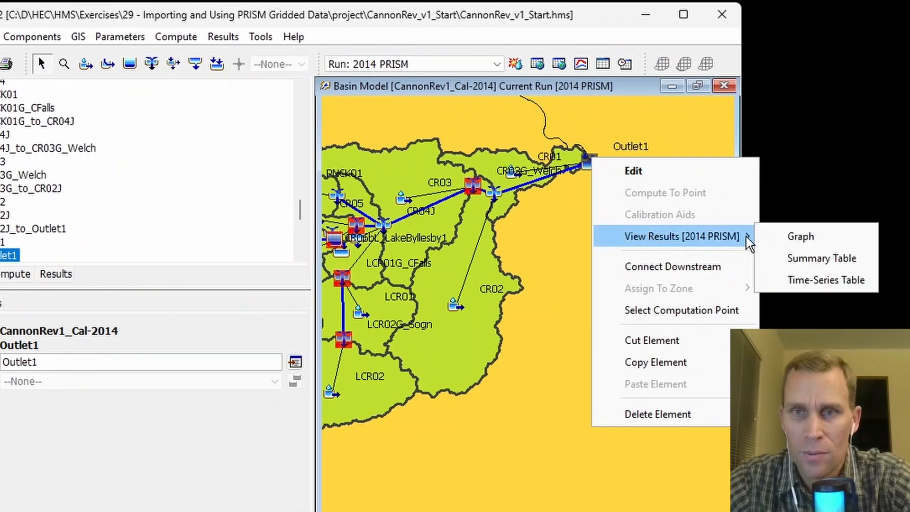
{"action": "left_click", "coordinate": [791, 239]}
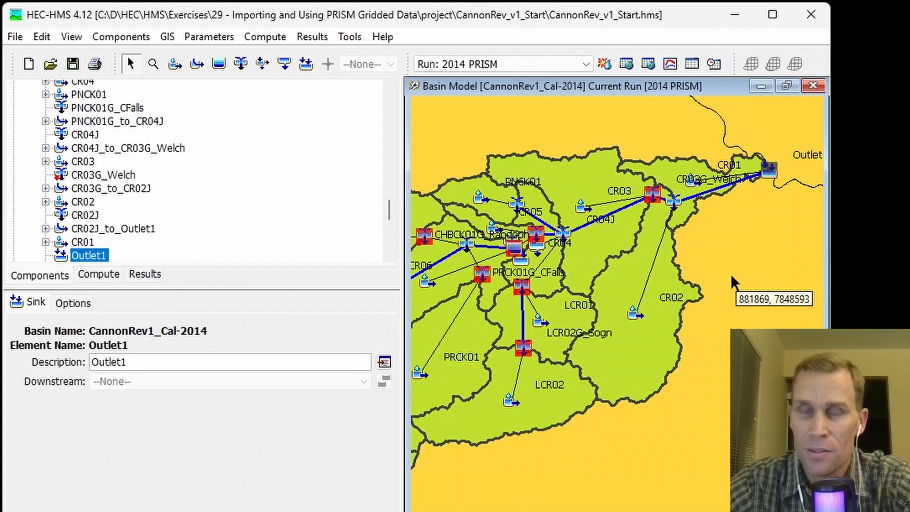
- Locate subbasin STR05 in the CannonRev1_Cal-2014 basin model
{"action": "left_click", "coordinate": [42, 279]}
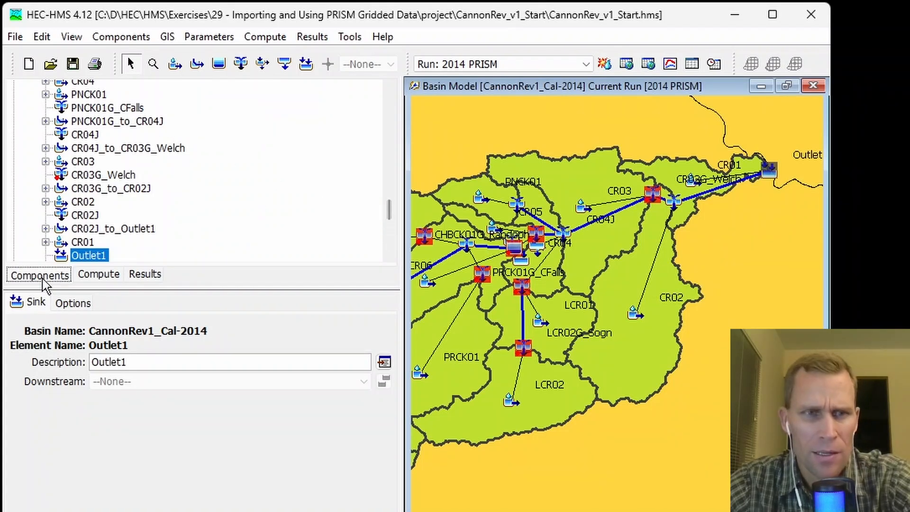
{"action": "left_click_drag", "start_coordinate": [390, 211], "coordinate": [388, 104]}
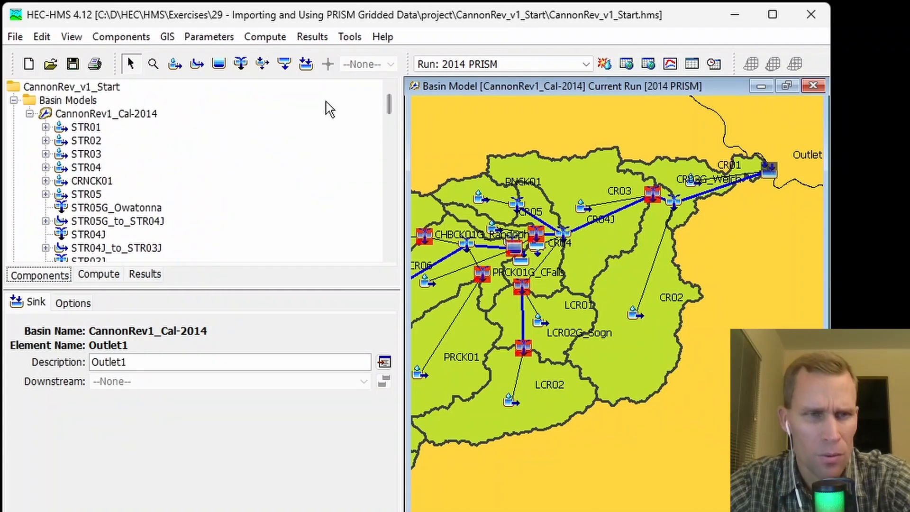
{"action": "left_click", "coordinate": [87, 195]}
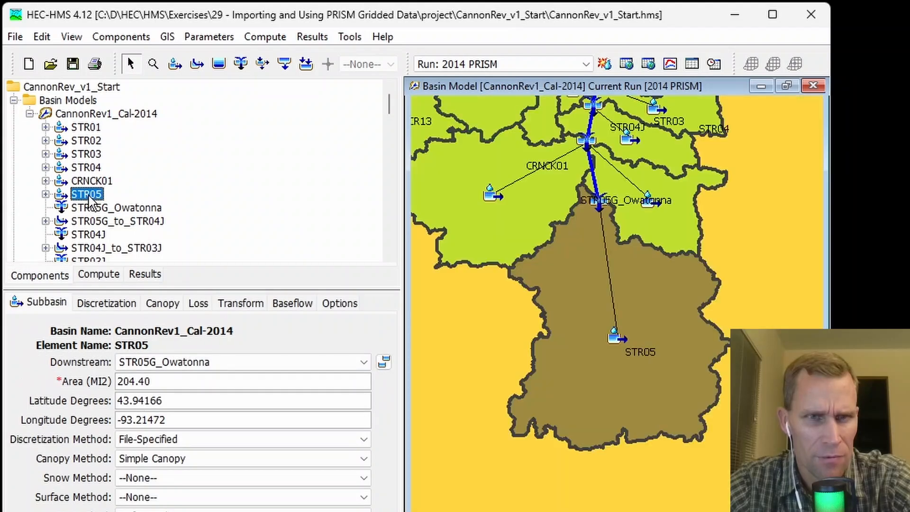
- Expand the results of the 2014 PRISM and Calibration - 2014 runs, including the calibration run's STR05 subbasin
{"action": "left_click", "coordinate": [144, 276]}
{"action": "left_click", "coordinate": [14, 100]}
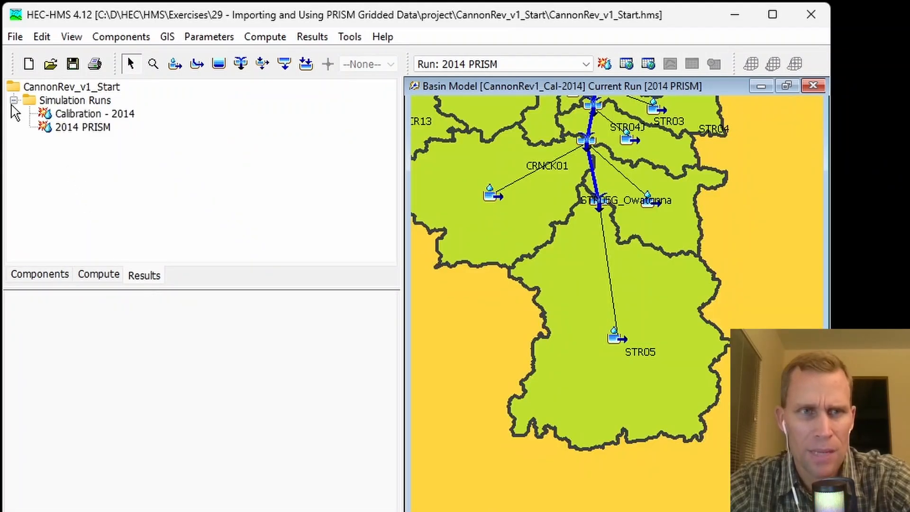
{"action": "double_click", "coordinate": [75, 126]}
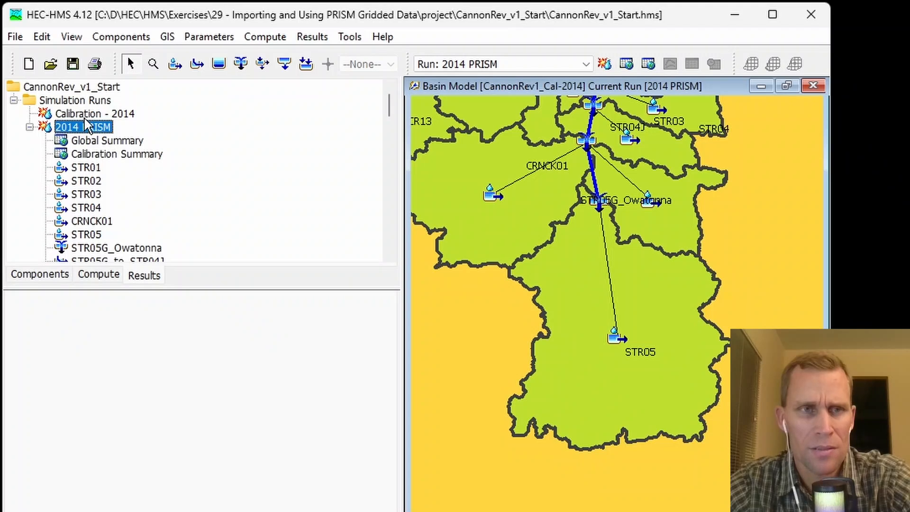
{"action": "double_click", "coordinate": [84, 116]}
{"action": "double_click", "coordinate": [87, 220]}
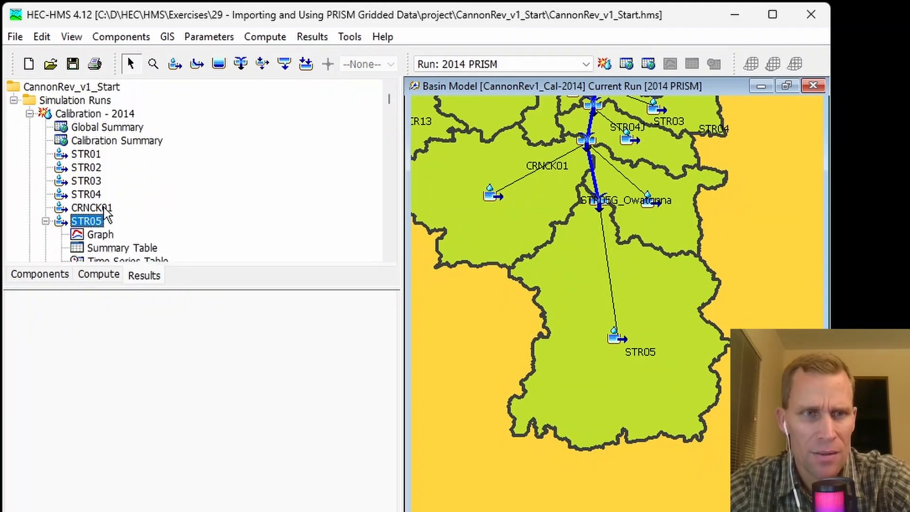
- Open the STR05 subbasin graph from the 2014 PRISM run results and move its window aside
{"action": "scroll", "coordinate": [103, 208], "scroll_direction": "down", "scroll_amount": 12}
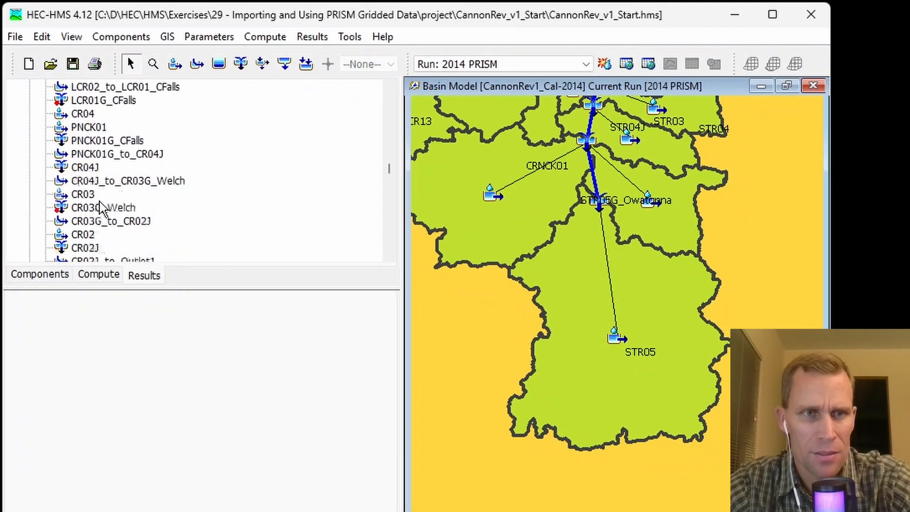
{"action": "scroll", "coordinate": [100, 207], "scroll_direction": "down", "scroll_amount": 4}
{"action": "scroll", "coordinate": [101, 207], "scroll_direction": "down", "scroll_amount": 3}
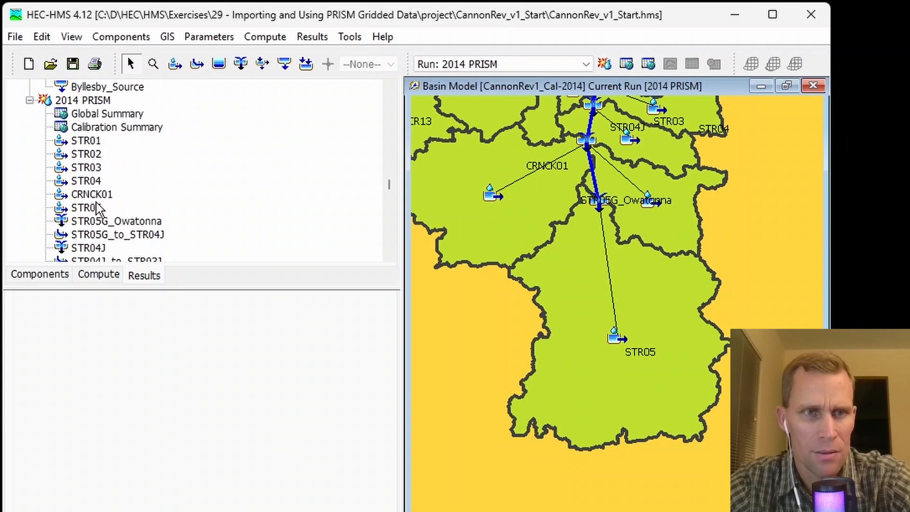
{"action": "double_click", "coordinate": [90, 209]}
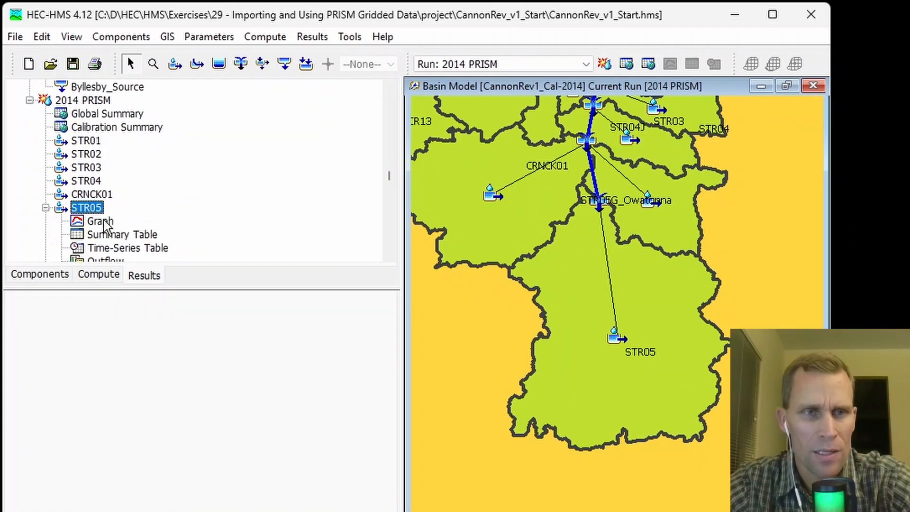
{"action": "left_click", "coordinate": [104, 222]}
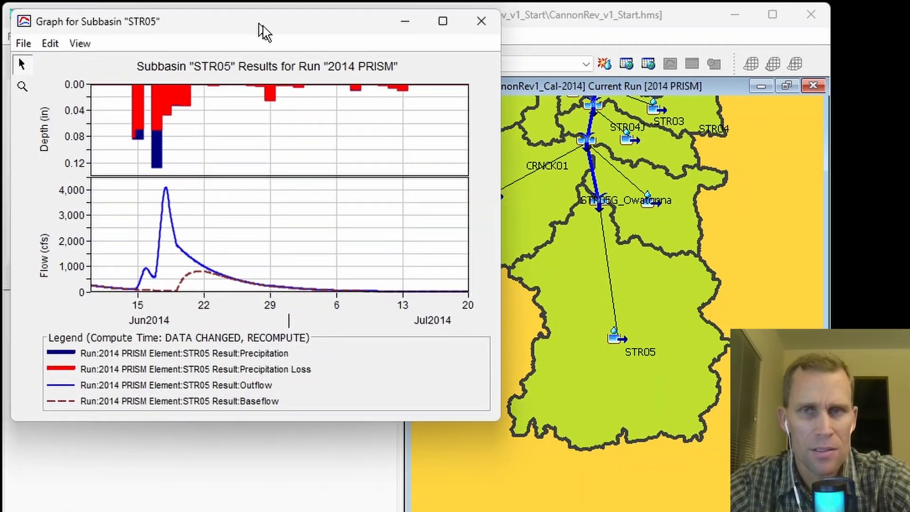
{"action": "left_click_drag", "start_coordinate": [258, 24], "coordinate": [628, 126]}
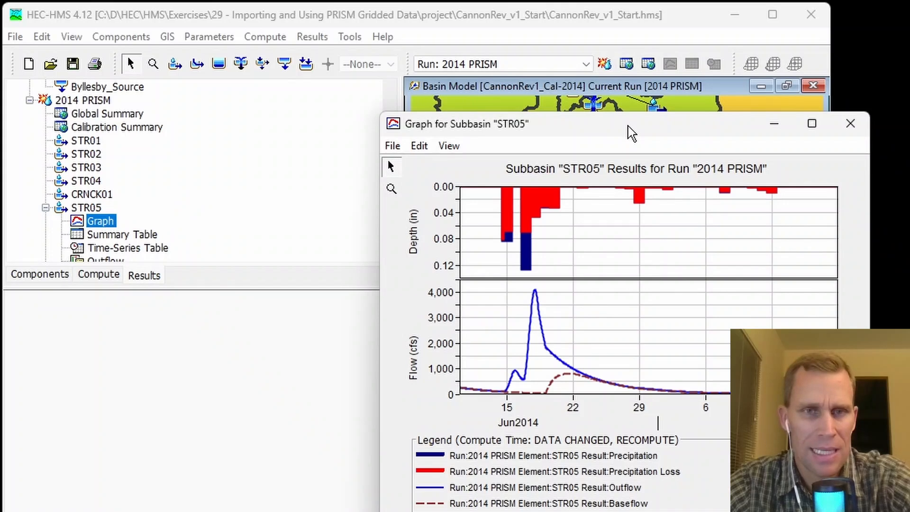
- Open the STR05 graph of the Calibration - 2014 run and place it beside the 2014 PRISM graph
{"action": "scroll", "coordinate": [145, 195], "scroll_direction": "up", "scroll_amount": 6}
{"action": "scroll", "coordinate": [123, 180], "scroll_direction": "up", "scroll_amount": 5}
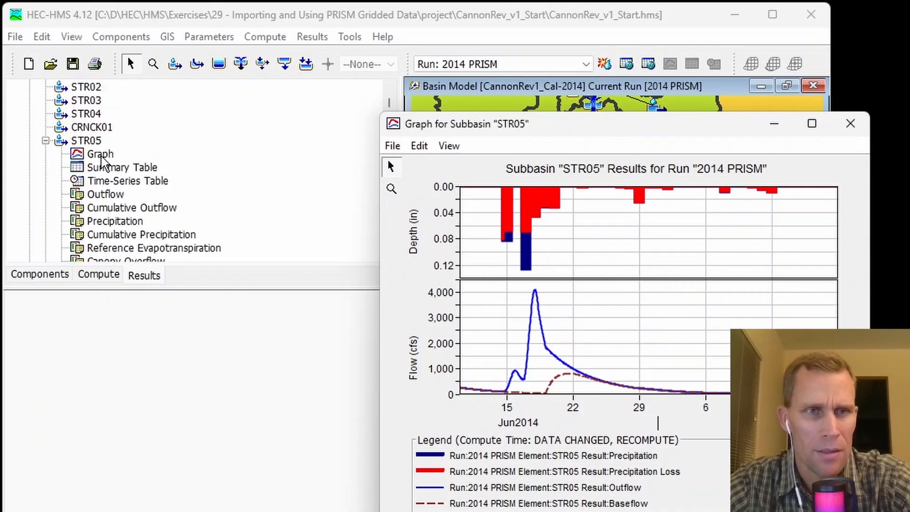
{"action": "left_click", "coordinate": [100, 156]}
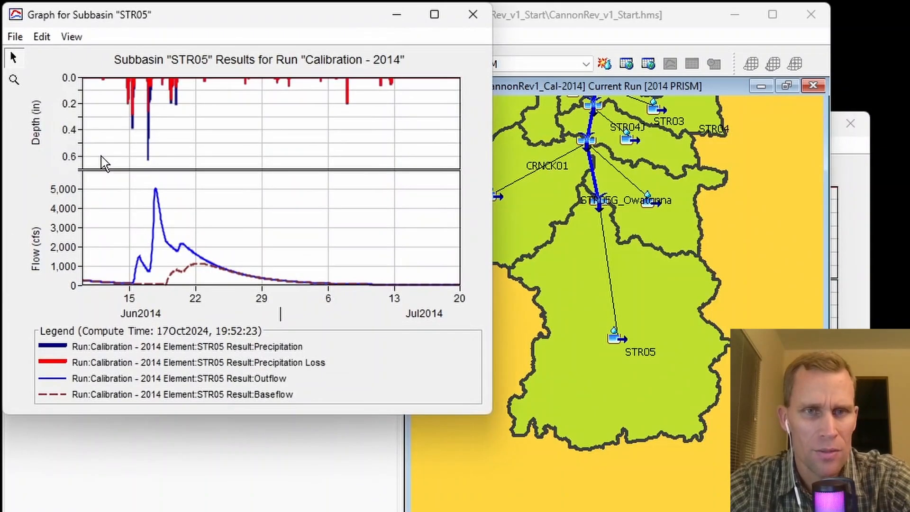
{"action": "left_click", "coordinate": [862, 192]}
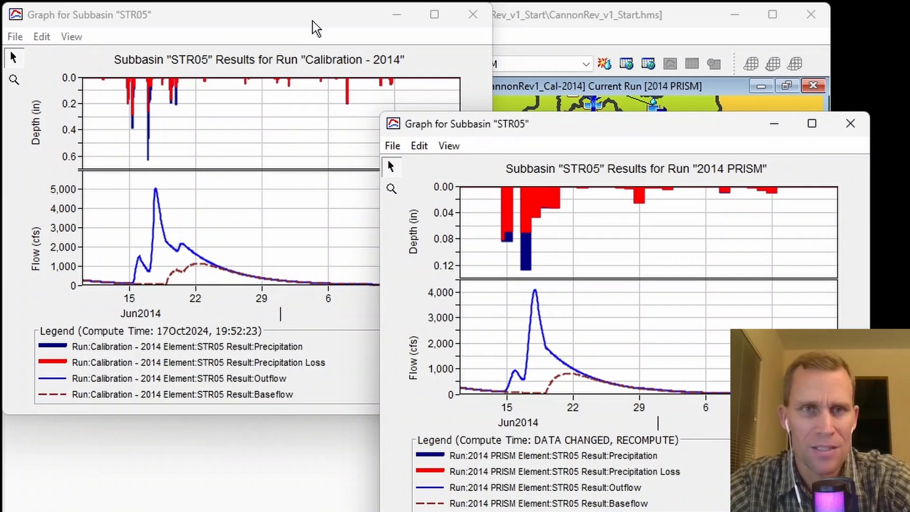
{"action": "left_click_drag", "start_coordinate": [315, 27], "coordinate": [296, 132]}
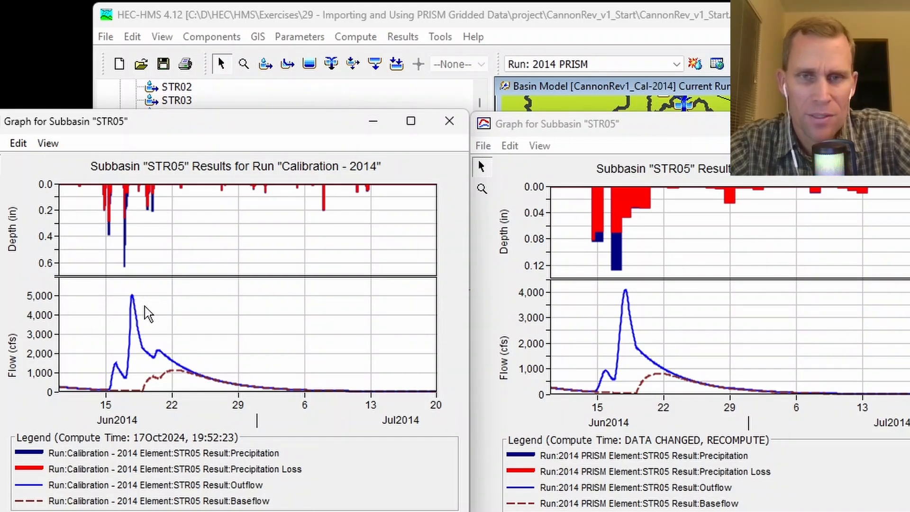
- Compare precipitation and outflow in the two STR05 graphs side by side, then close both graphs
{"action": "left_click", "coordinate": [711, 138]}
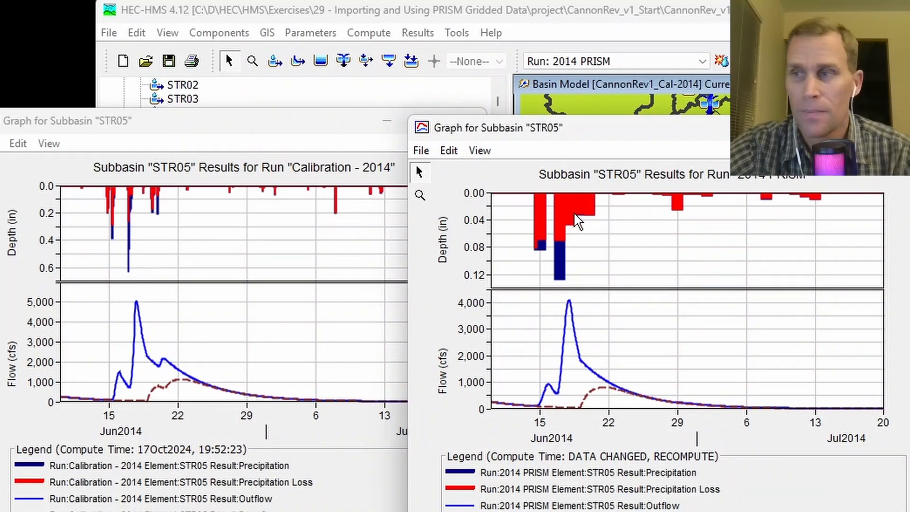
{"action": "left_click_drag", "start_coordinate": [552, 130], "coordinate": [633, 124]}
{"action": "left_click_drag", "start_coordinate": [316, 126], "coordinate": [333, 128]}
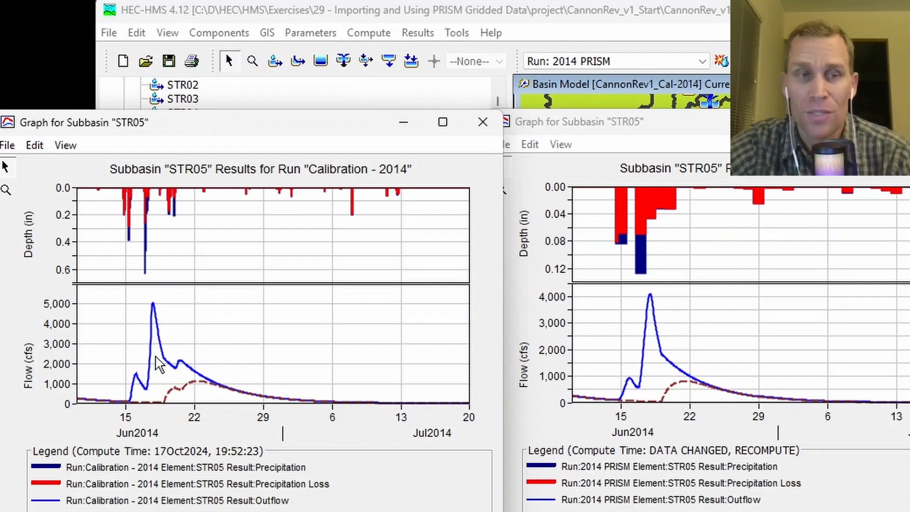
{"action": "left_click", "coordinate": [482, 122]}
{"action": "left_click", "coordinate": [893, 122]}
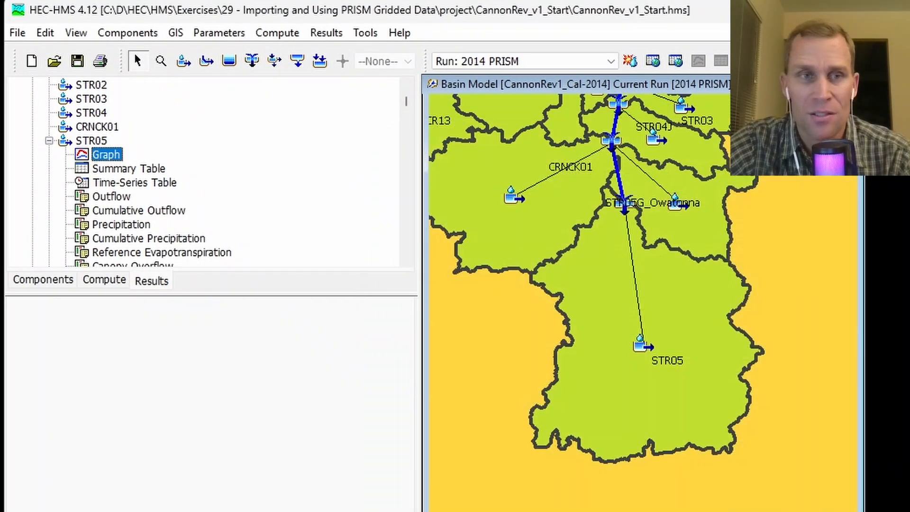
{"action": "scroll", "coordinate": [230, 220], "scroll_direction": "down", "scroll_amount": 7}
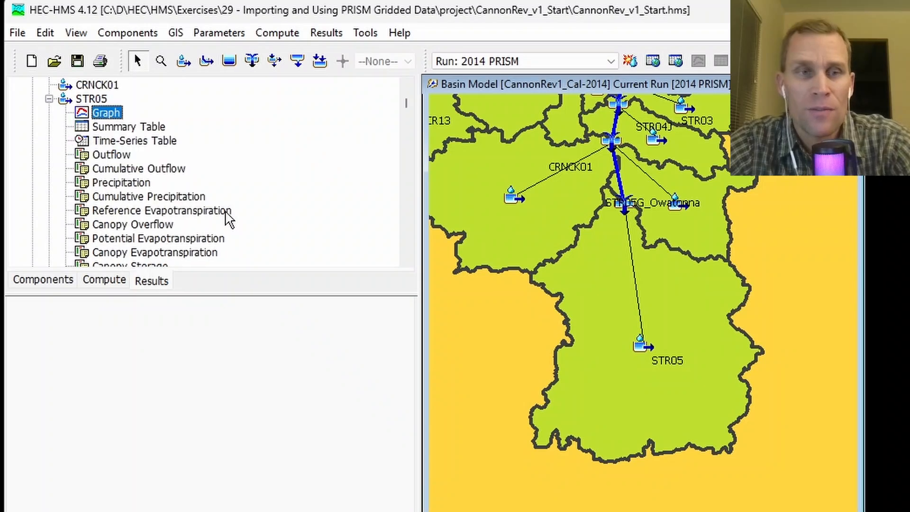
- Plot the STR05 Cumulative Precipitation Loss results from the Calibration - 2014 and 2014 PRISM runs together in the preview
{"action": "scroll", "coordinate": [226, 219], "scroll_direction": "up", "scroll_amount": 1}
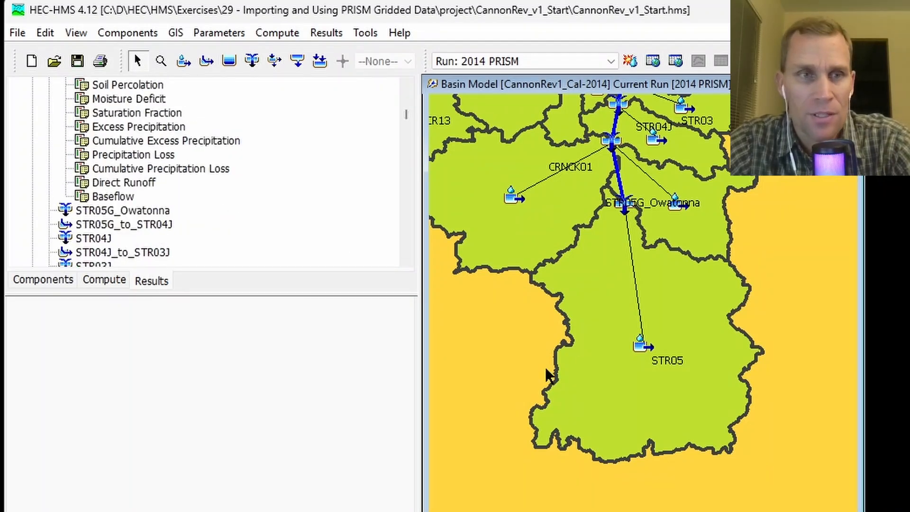
{"action": "left_click", "coordinate": [123, 169]}
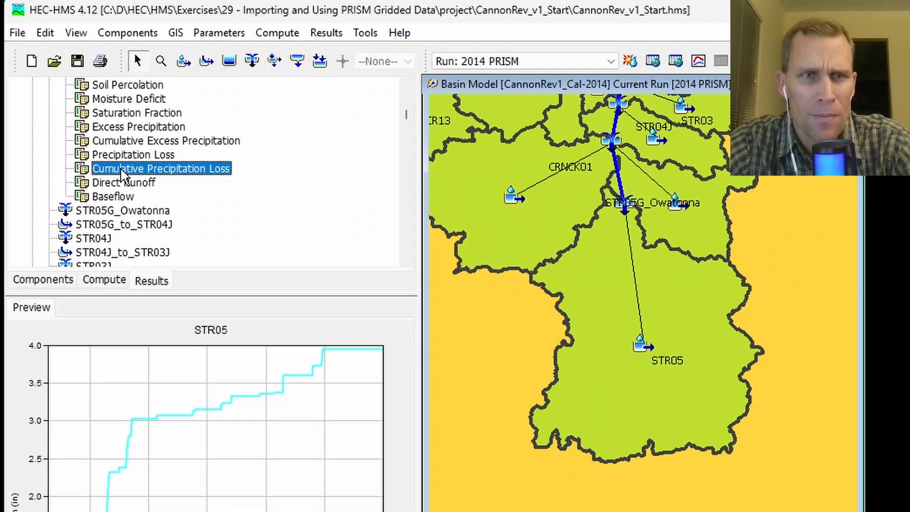
{"action": "scroll", "coordinate": [198, 202], "scroll_direction": "up", "scroll_amount": 1}
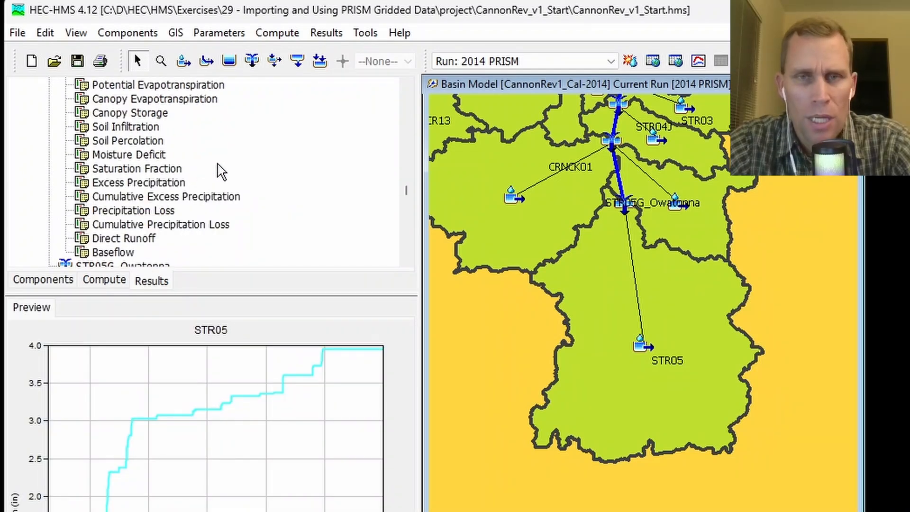
{"action": "scroll", "coordinate": [222, 170], "scroll_direction": "down", "scroll_amount": 1}
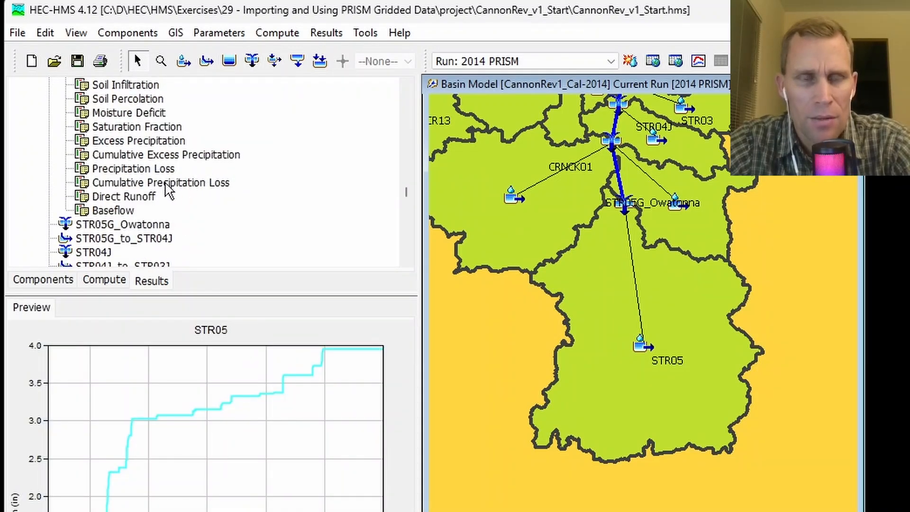
{"action": "left_click", "coordinate": [165, 184]}
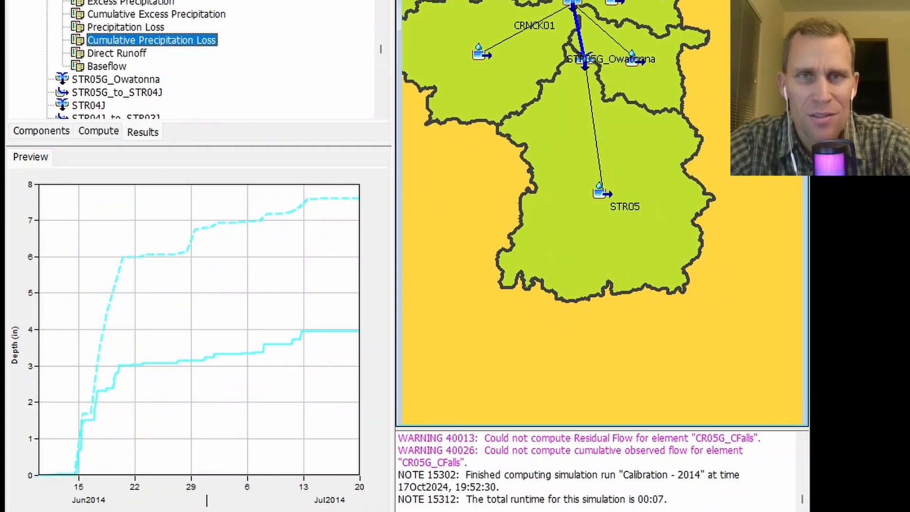
- Open the combined cumulative precipitation loss graph in an enlarged window and highlight the Calibration - 2014 curve, followed by the 2014 PRISM curve
{"action": "left_click", "coordinate": [654, 8]}
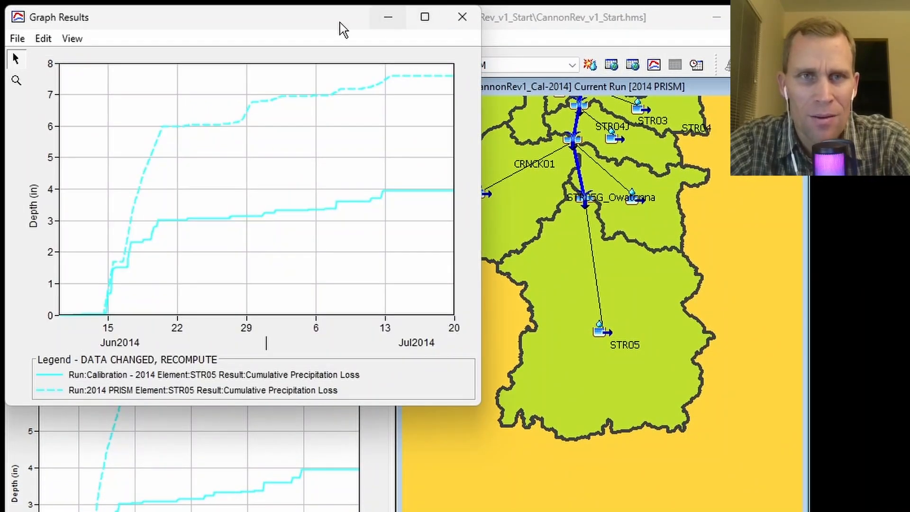
{"action": "left_click_drag", "start_coordinate": [339, 22], "coordinate": [414, 57]}
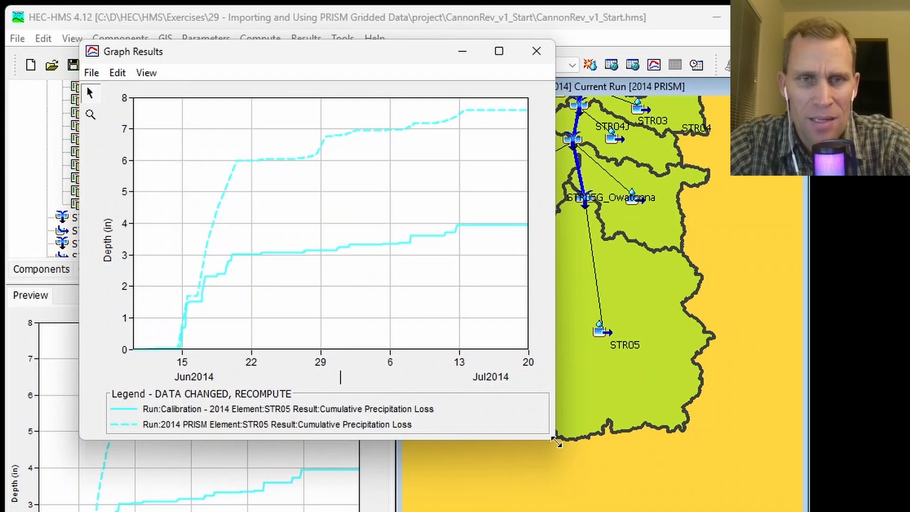
{"action": "left_click_drag", "start_coordinate": [557, 442], "coordinate": [613, 511]}
{"action": "left_click", "coordinate": [182, 395]}
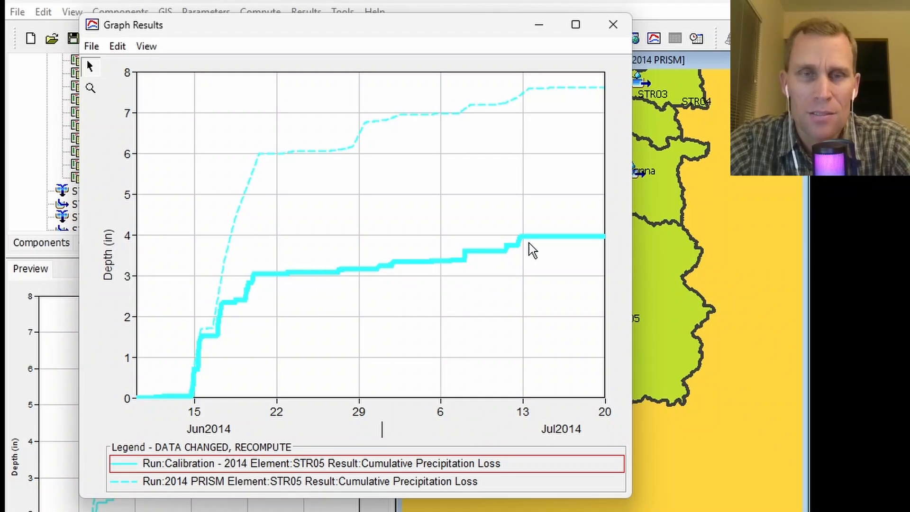
{"action": "left_click", "coordinate": [410, 481]}
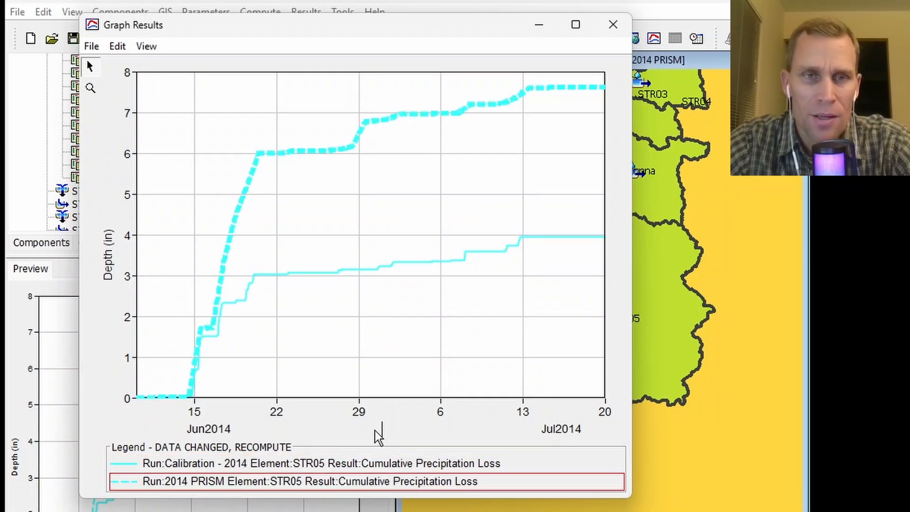